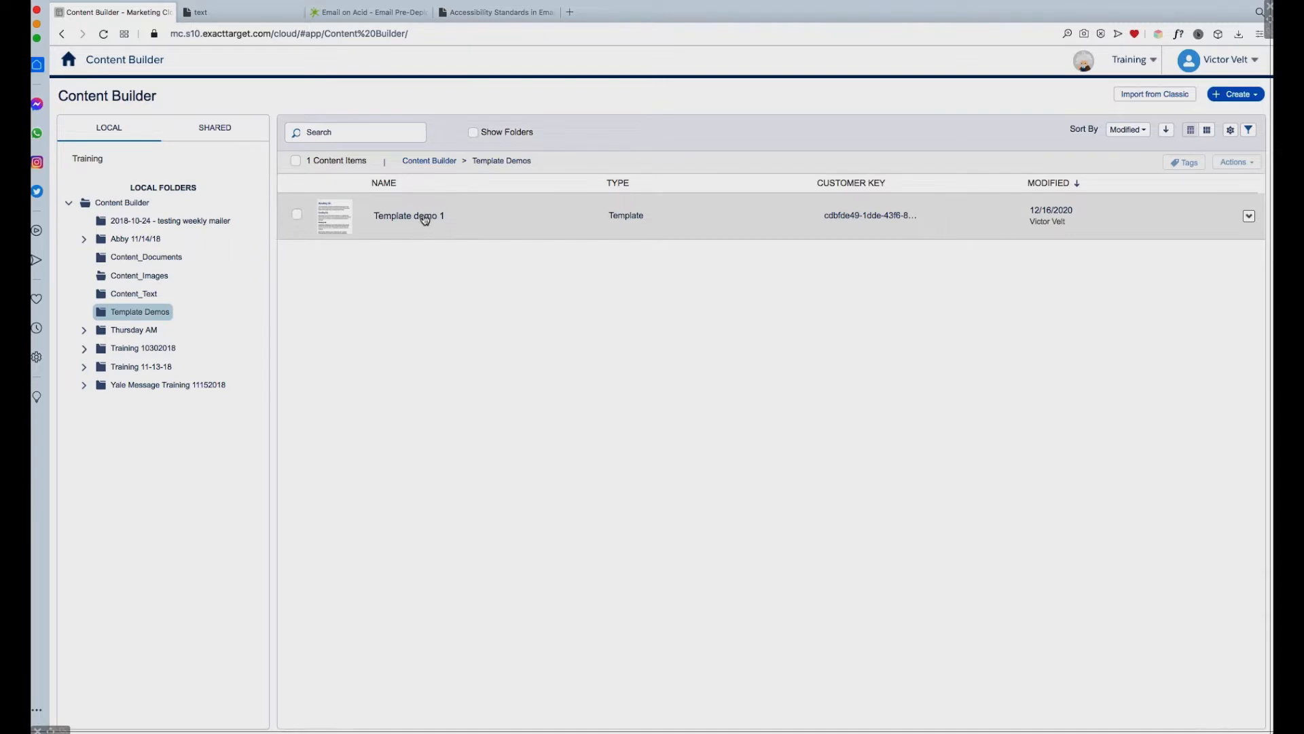
Step: Open the template "Template demo 1" for editing and show the Links settings of its template style
{"action": "left_click", "coordinate": [424, 217]}
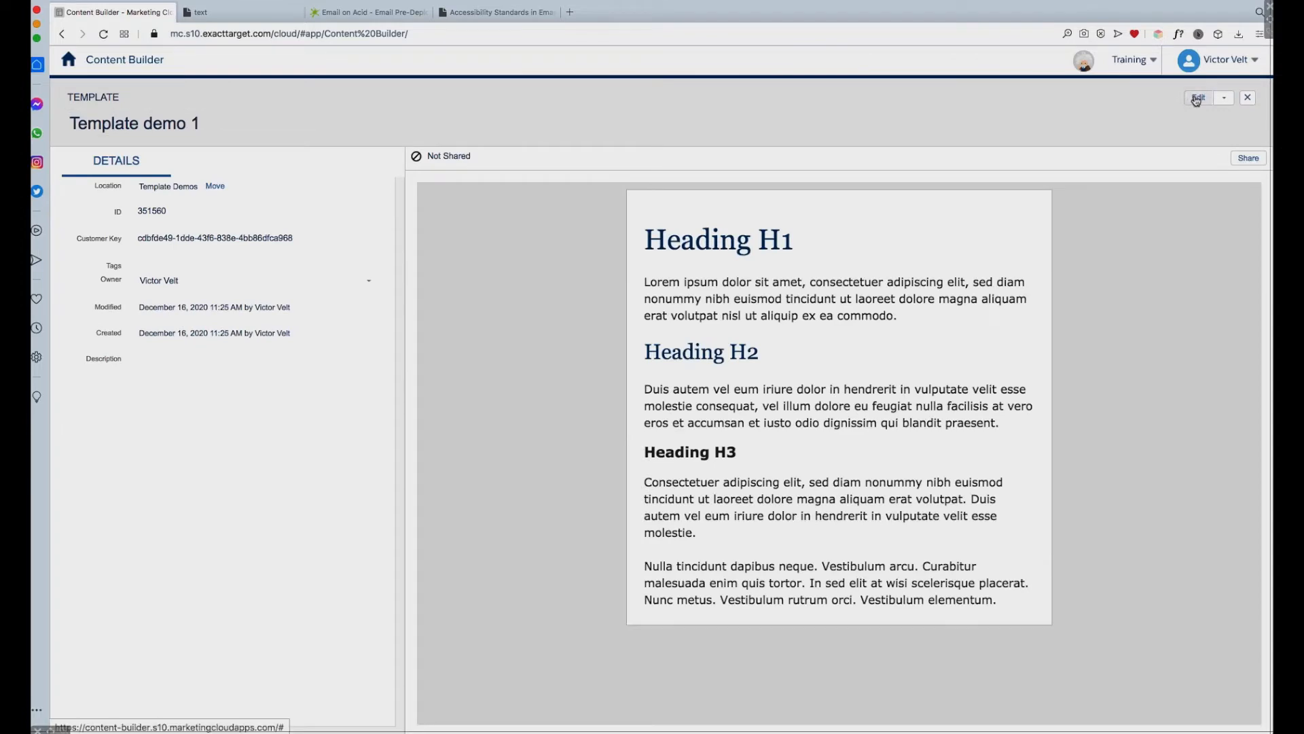
{"action": "left_click", "coordinate": [1198, 99]}
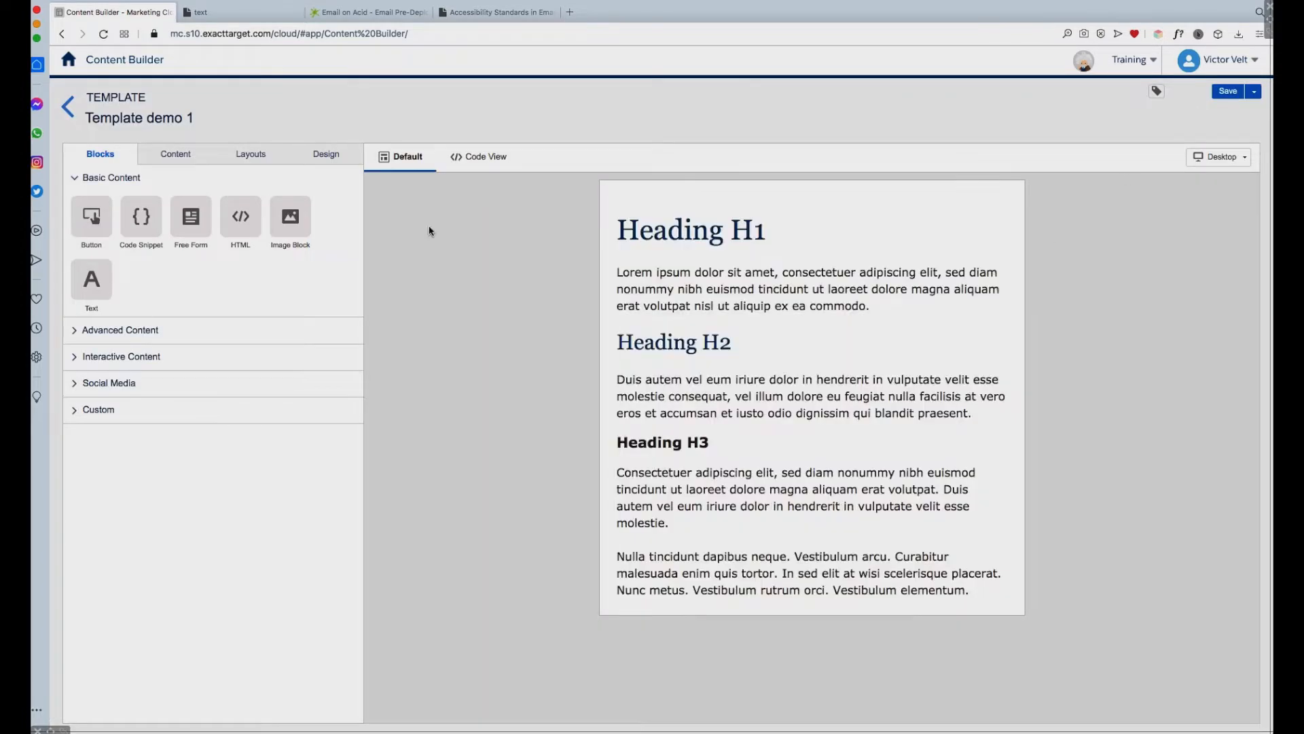
{"action": "left_click", "coordinate": [330, 156]}
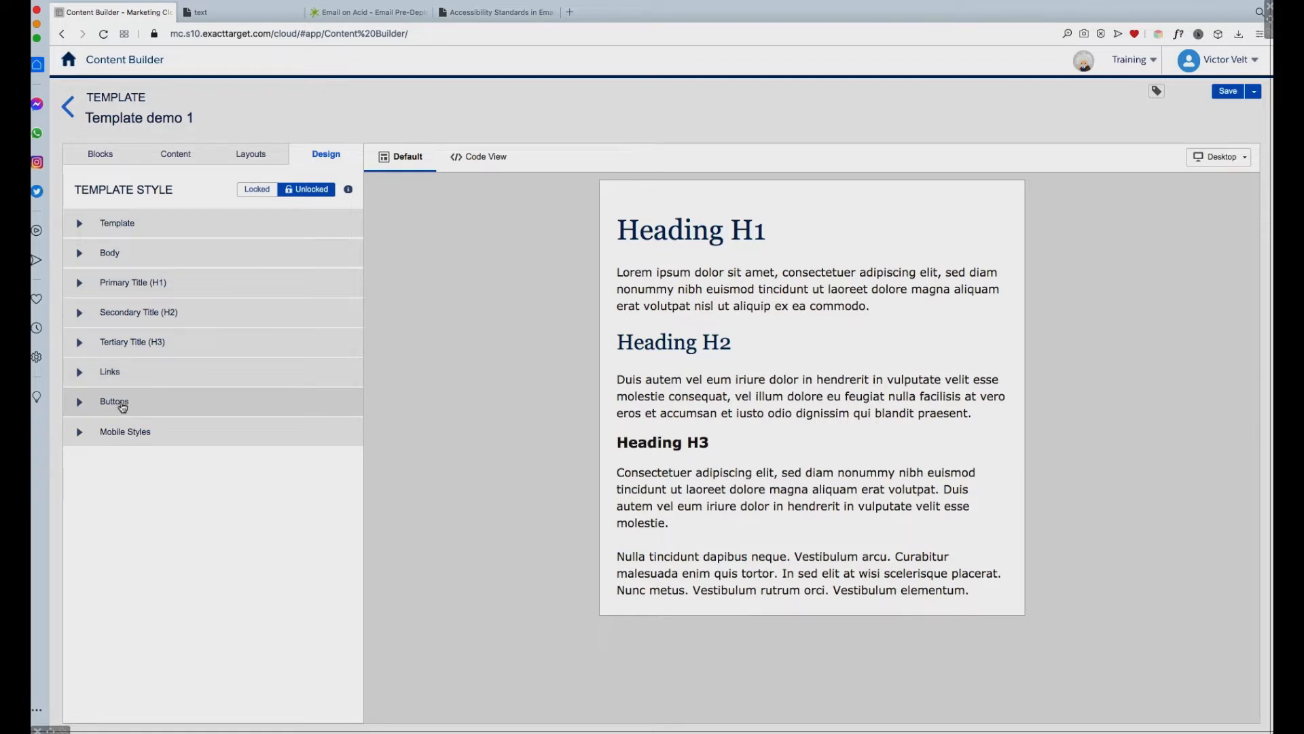
{"action": "left_click", "coordinate": [80, 373]}
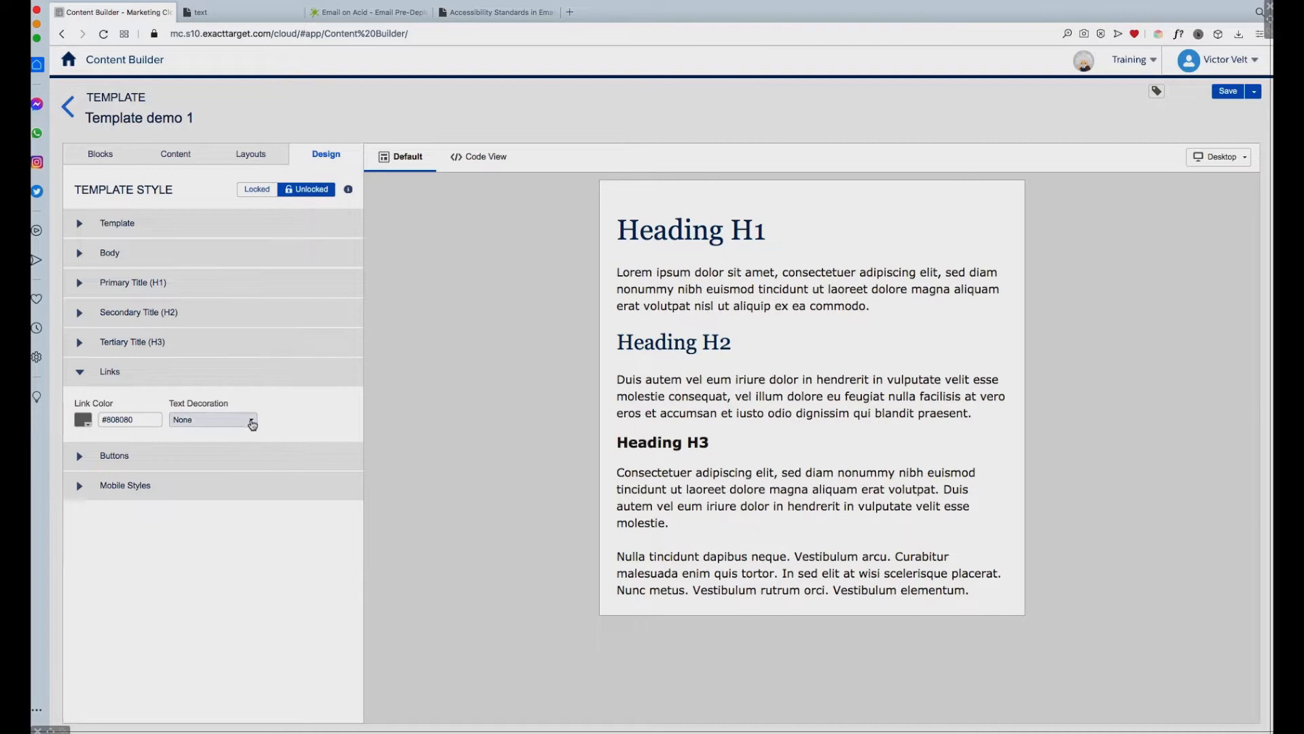
Step: Turn "Lorem ipsum dolor sit amet" in the text block's first paragraph into a website link with the URL "#"
{"action": "left_click", "coordinate": [775, 290]}
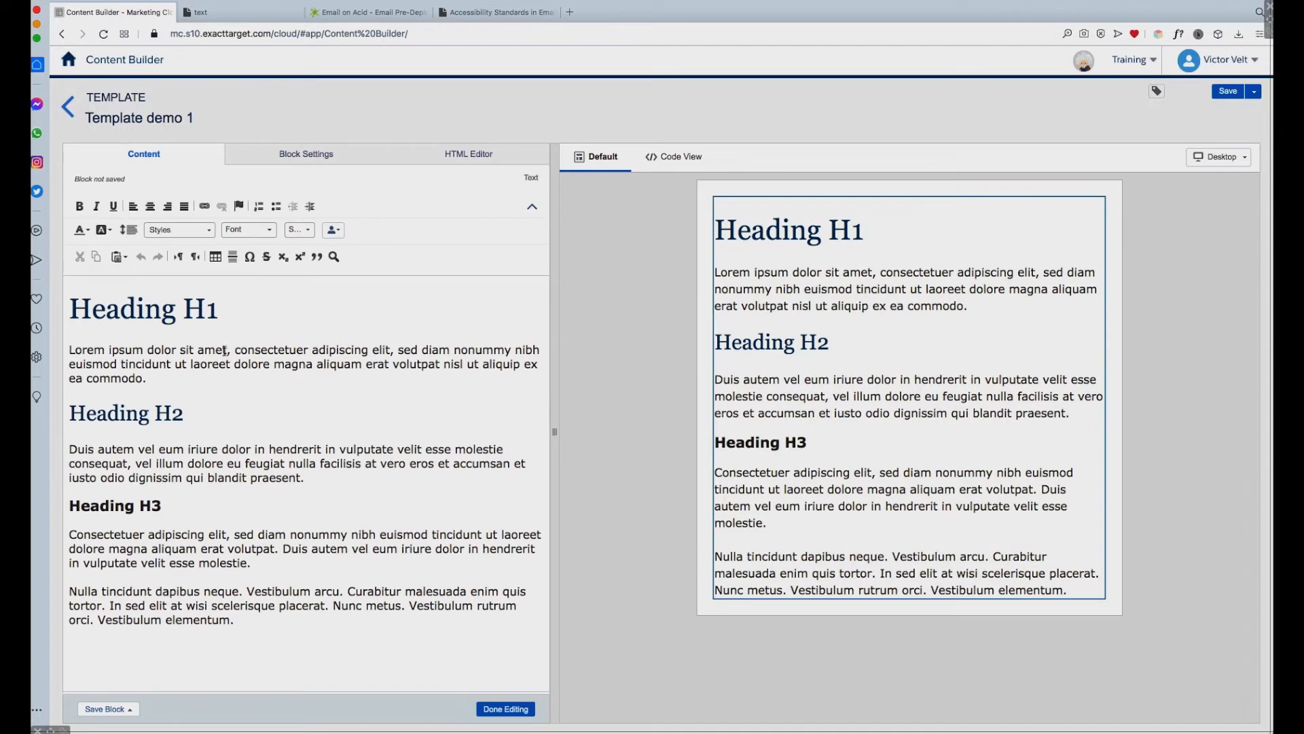
{"action": "left_click_drag", "start_coordinate": [227, 349], "coordinate": [70, 350]}
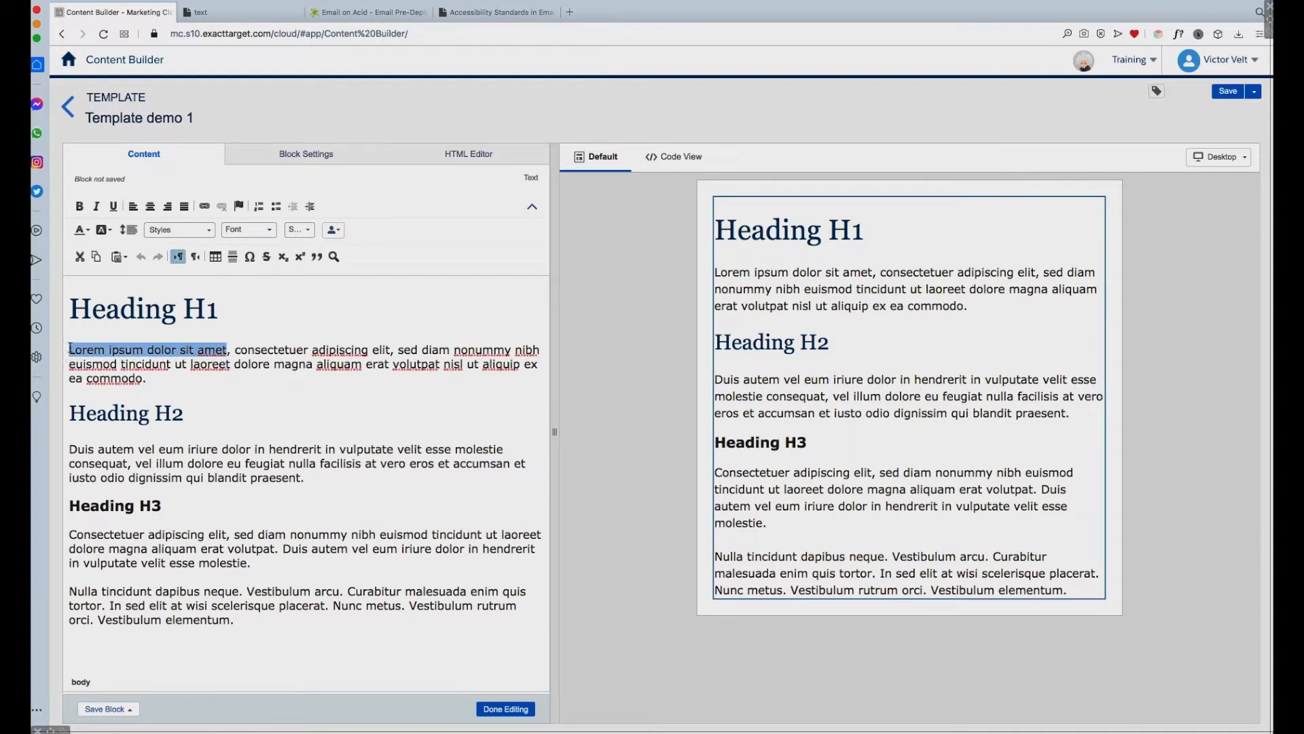
{"action": "left_click", "coordinate": [206, 209]}
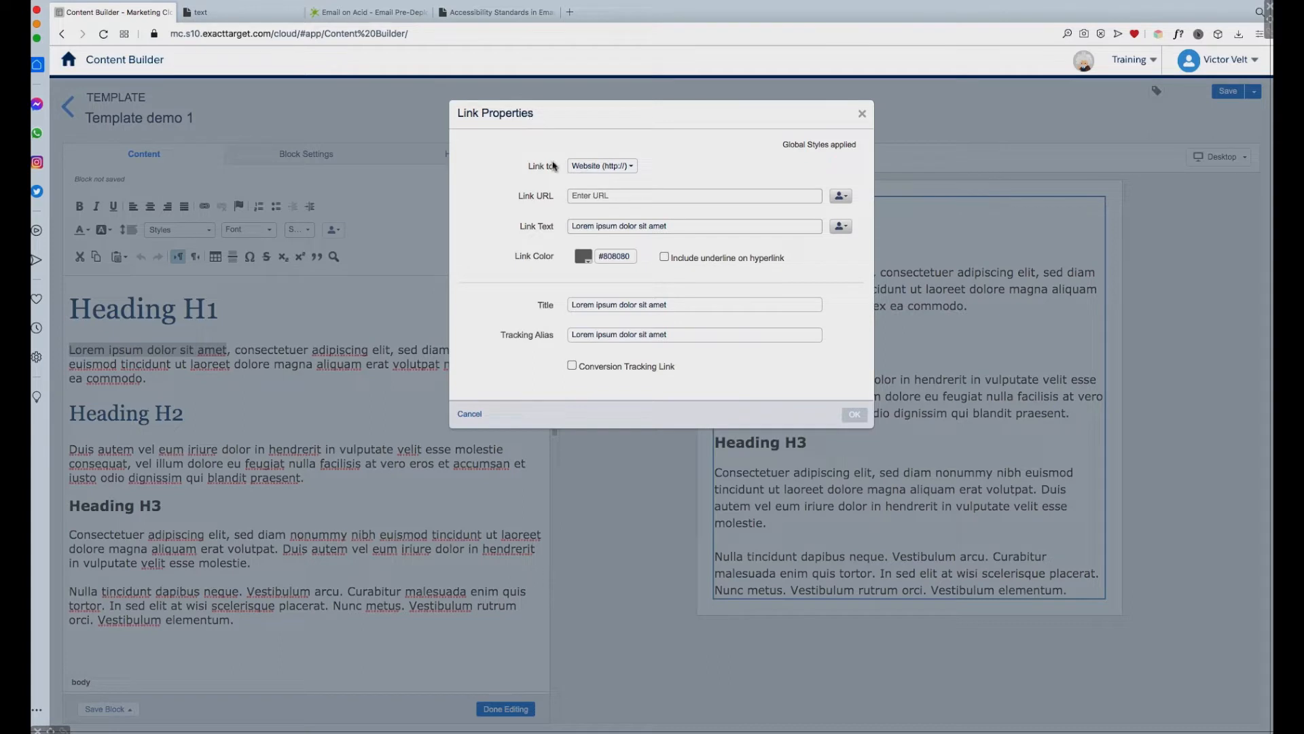
{"action": "left_click", "coordinate": [581, 195]}
{"action": "type", "text": "#"}
{"action": "left_click", "coordinate": [699, 161]}
{"action": "left_click", "coordinate": [854, 415]}
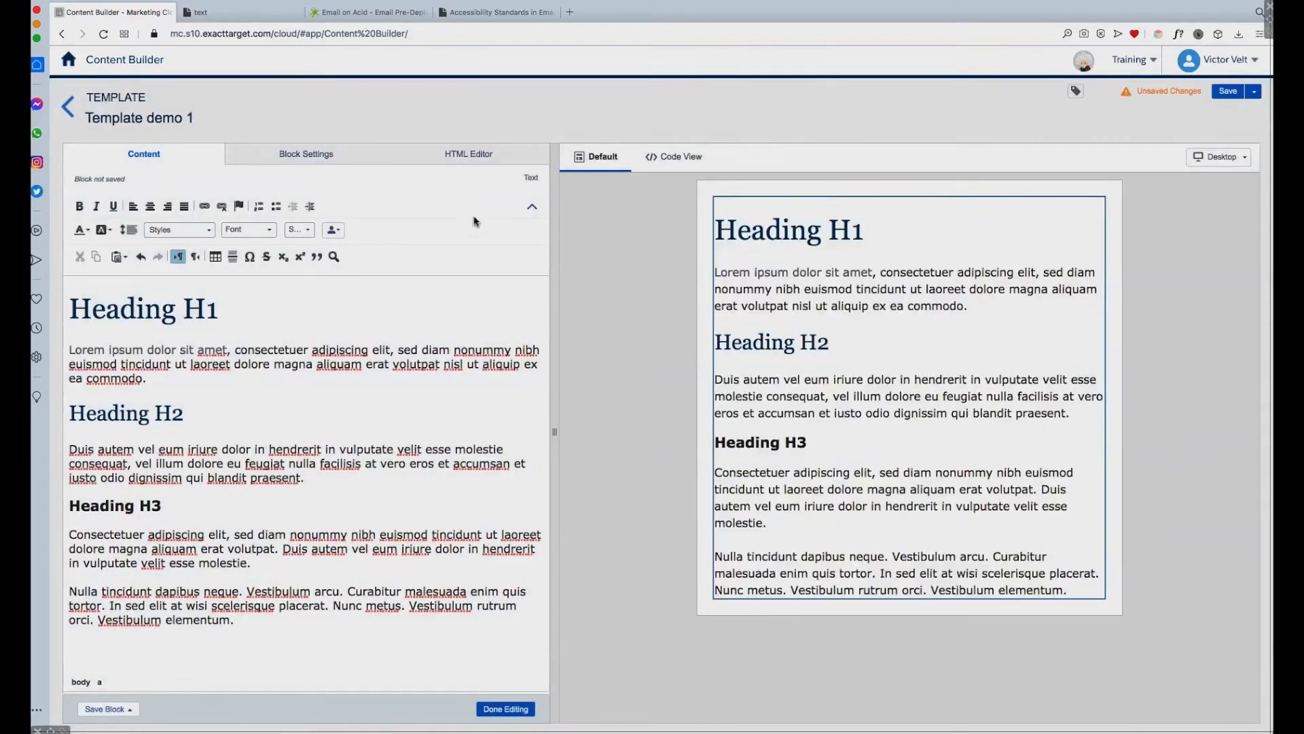
Step: Show the text block's HTML source and auto-format the code onto separate lines
{"action": "left_click", "coordinate": [481, 156]}
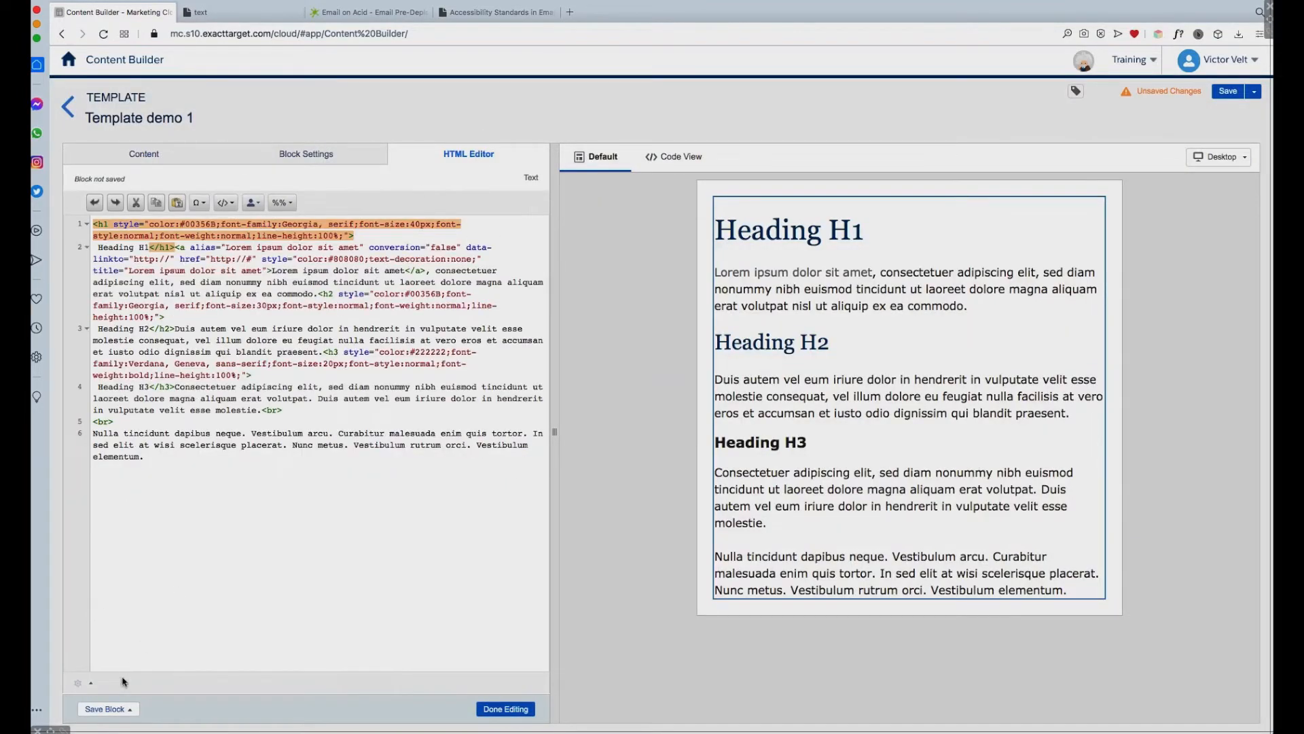
{"action": "left_click", "coordinate": [80, 683]}
{"action": "left_click", "coordinate": [115, 622]}
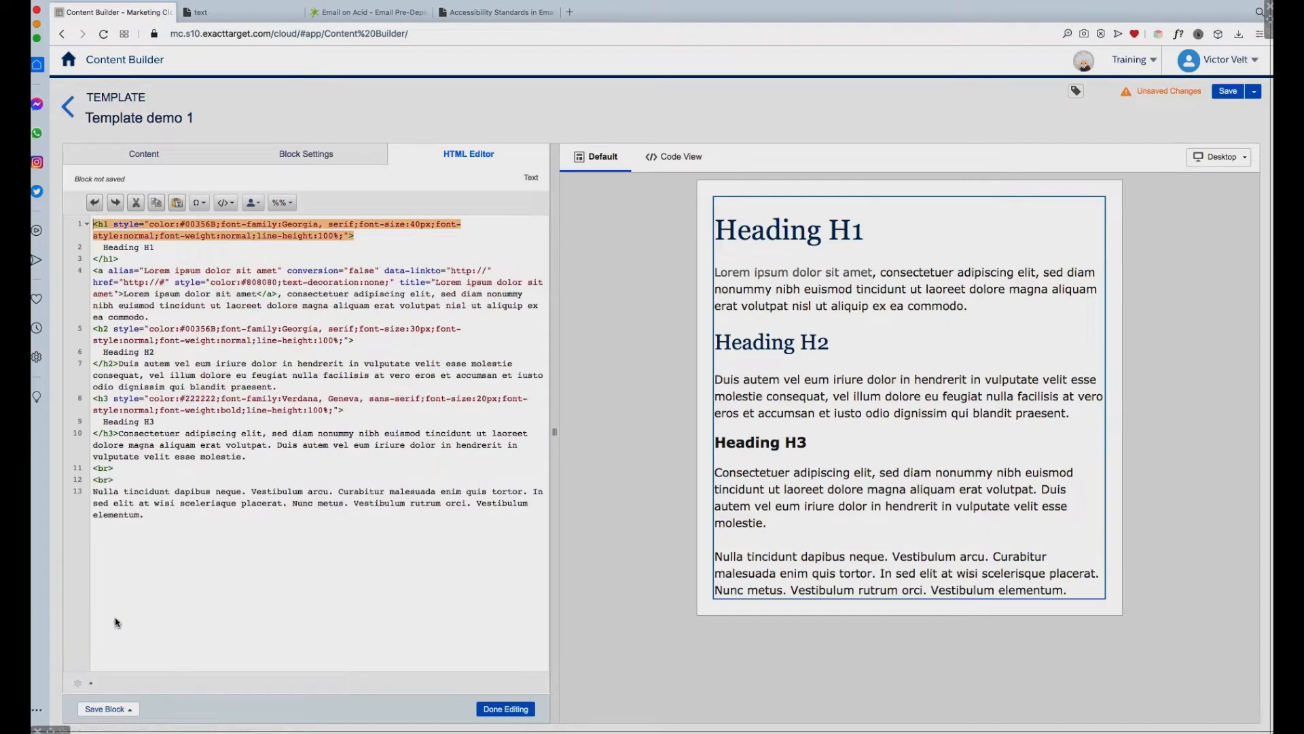
Step: Examine the alias, title attribute and link text of the anchor tag in the HTML, and finish editing the block
{"action": "left_click", "coordinate": [95, 271]}
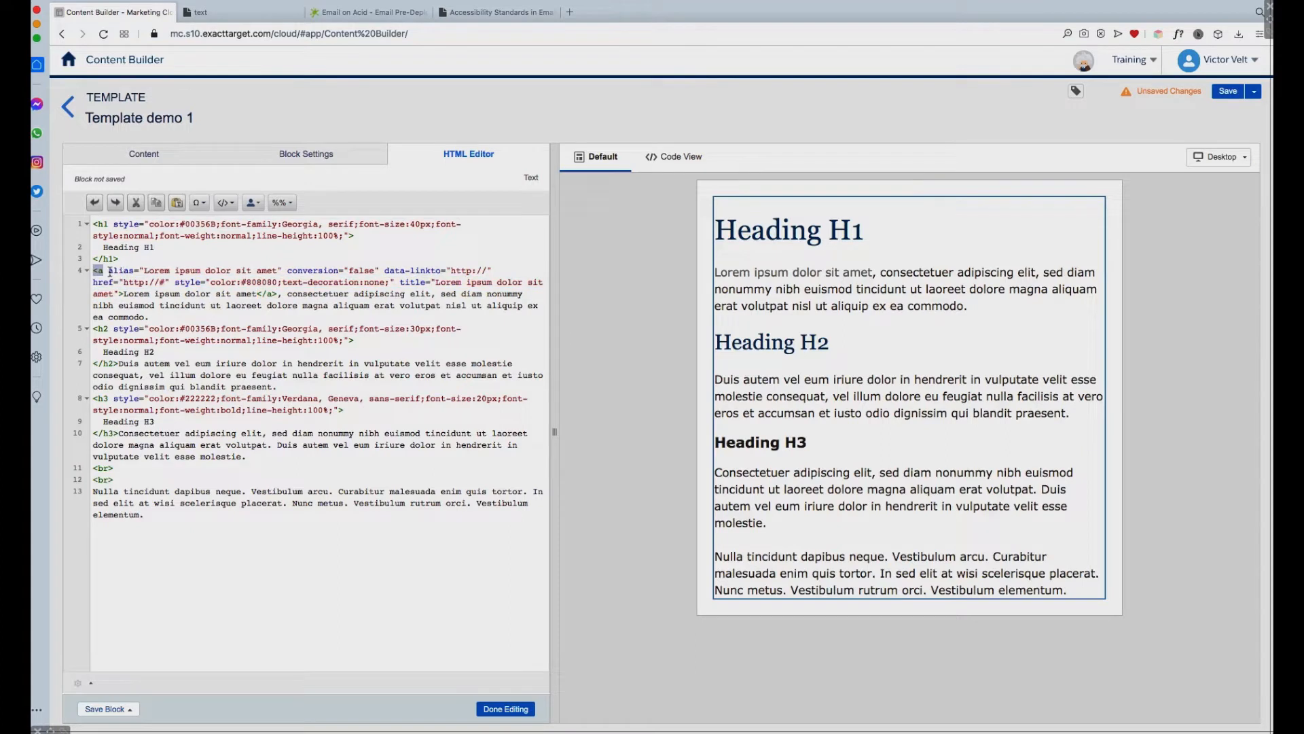
{"action": "double_click", "coordinate": [121, 271]}
{"action": "left_click_drag", "start_coordinate": [435, 281], "coordinate": [112, 294]}
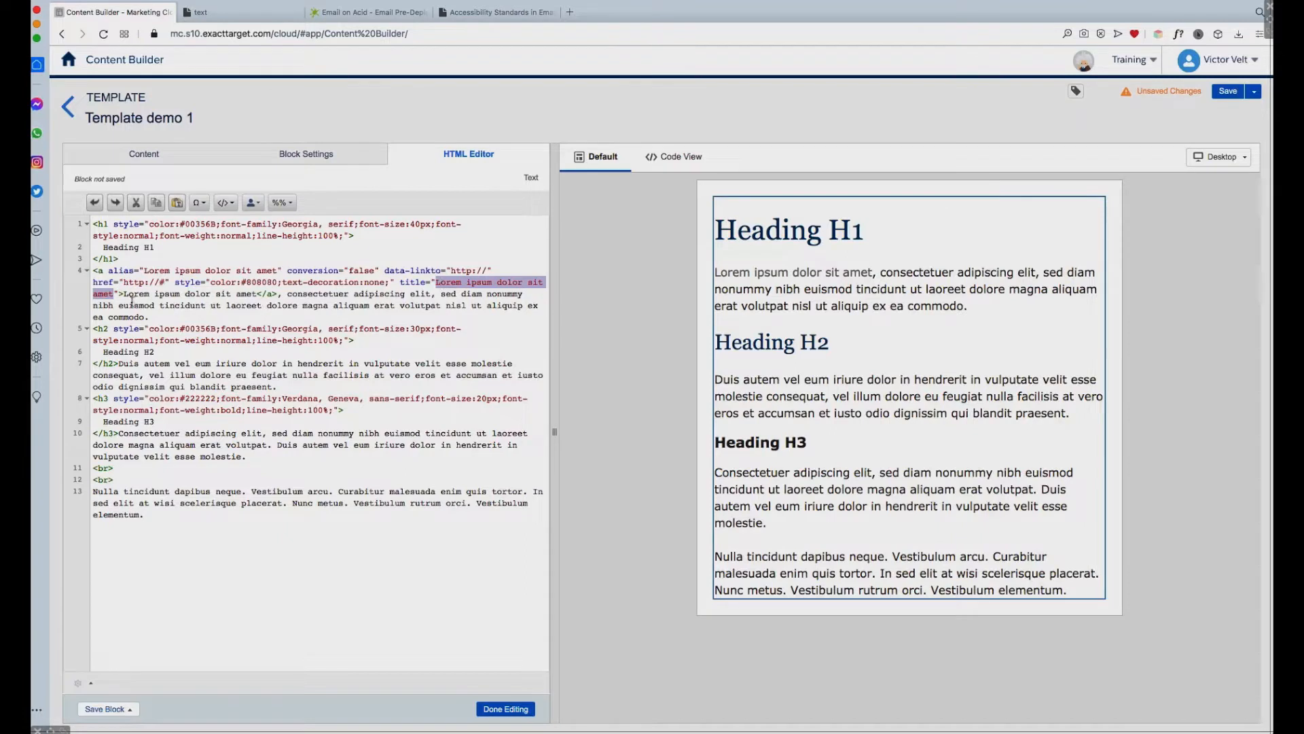
{"action": "left_click_drag", "start_coordinate": [124, 294], "coordinate": [258, 293]}
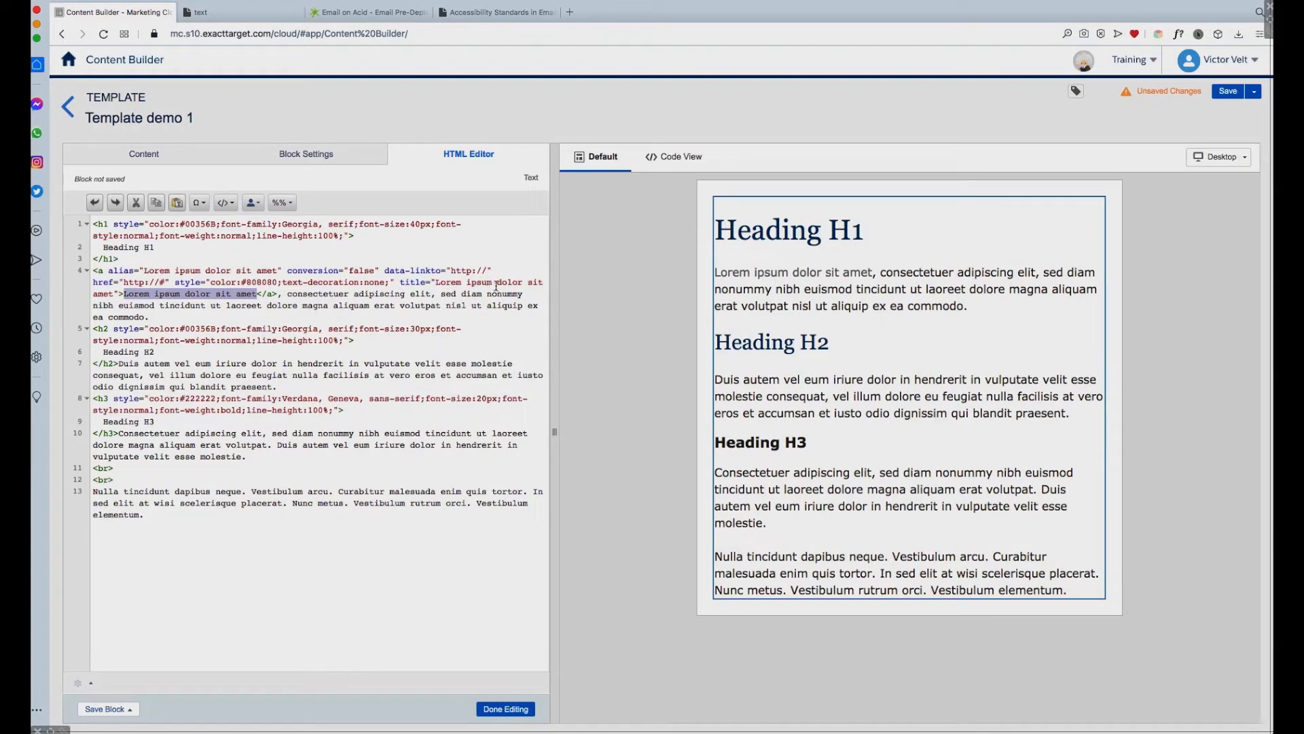
{"action": "left_click", "coordinate": [506, 708]}
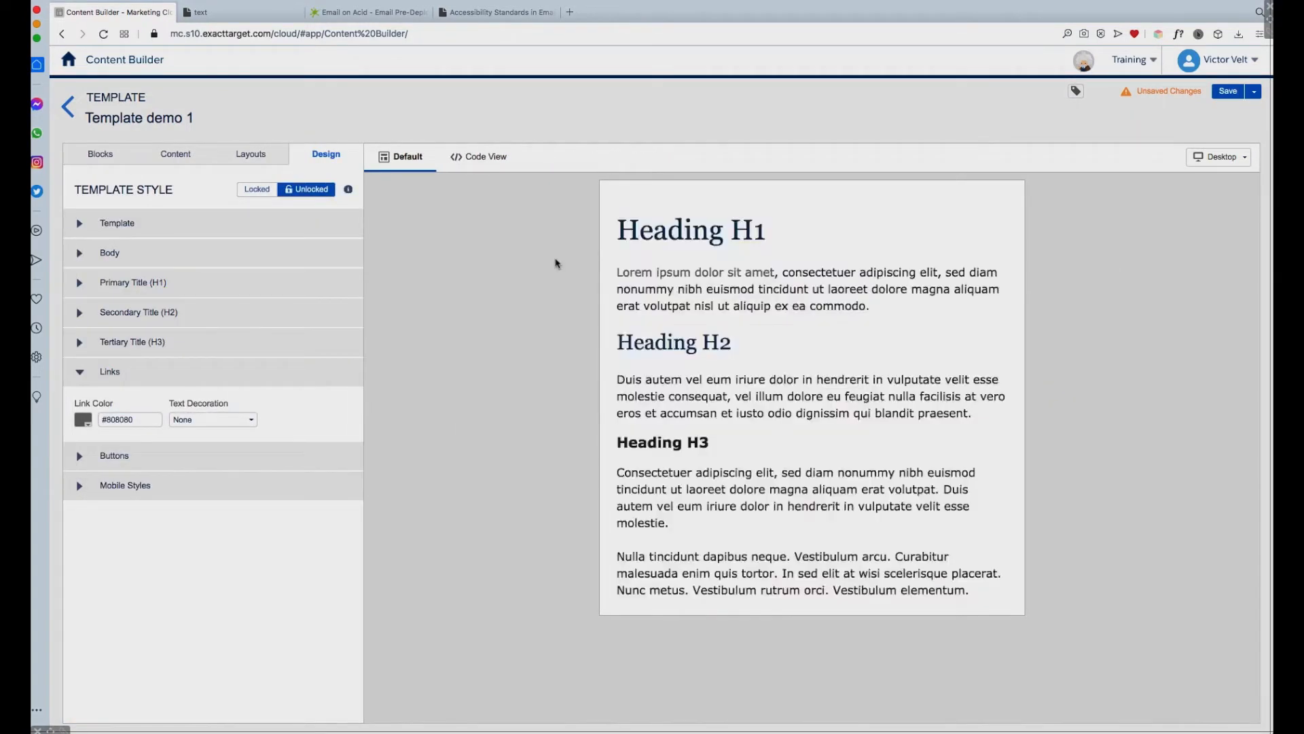
Step: Switch to the Email on Acid website and view the resource page for the white paper "Accessibility Standards in Email Marketing 2019-2020"
{"action": "left_click", "coordinate": [373, 15]}
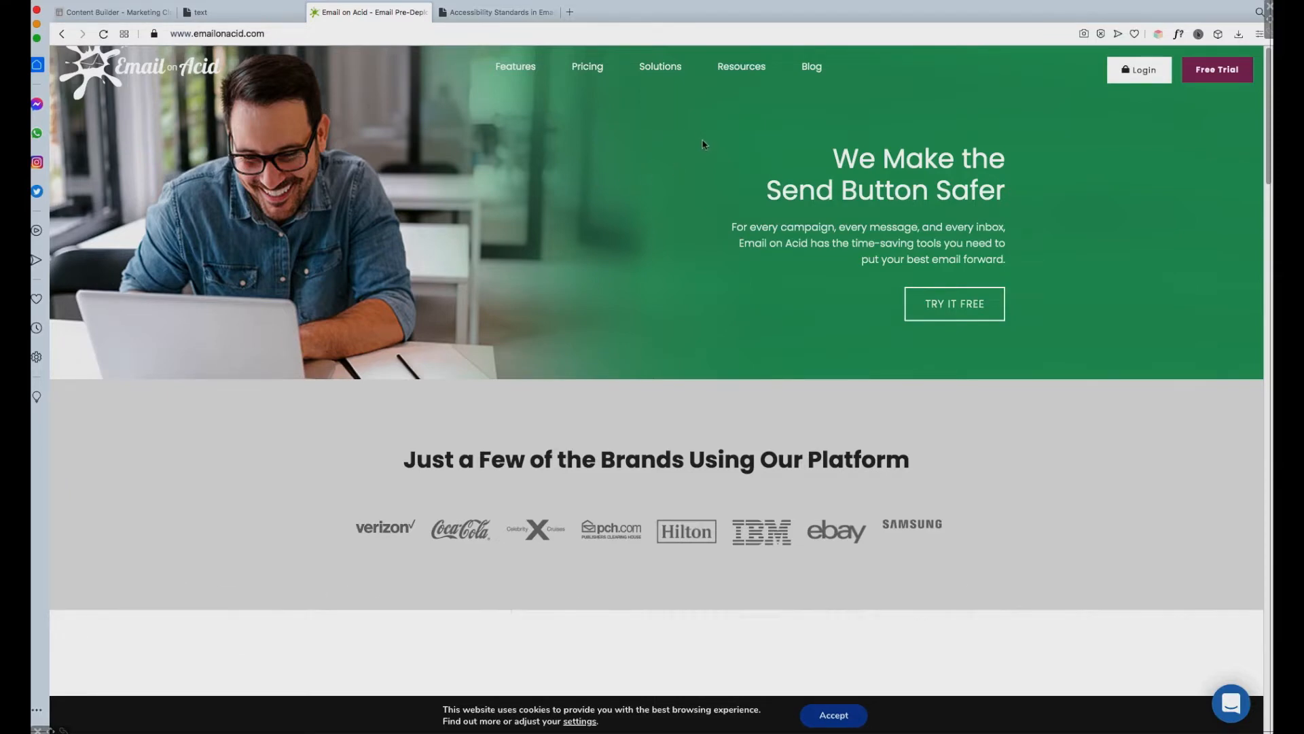
{"action": "mouse_move", "coordinate": [749, 72]}
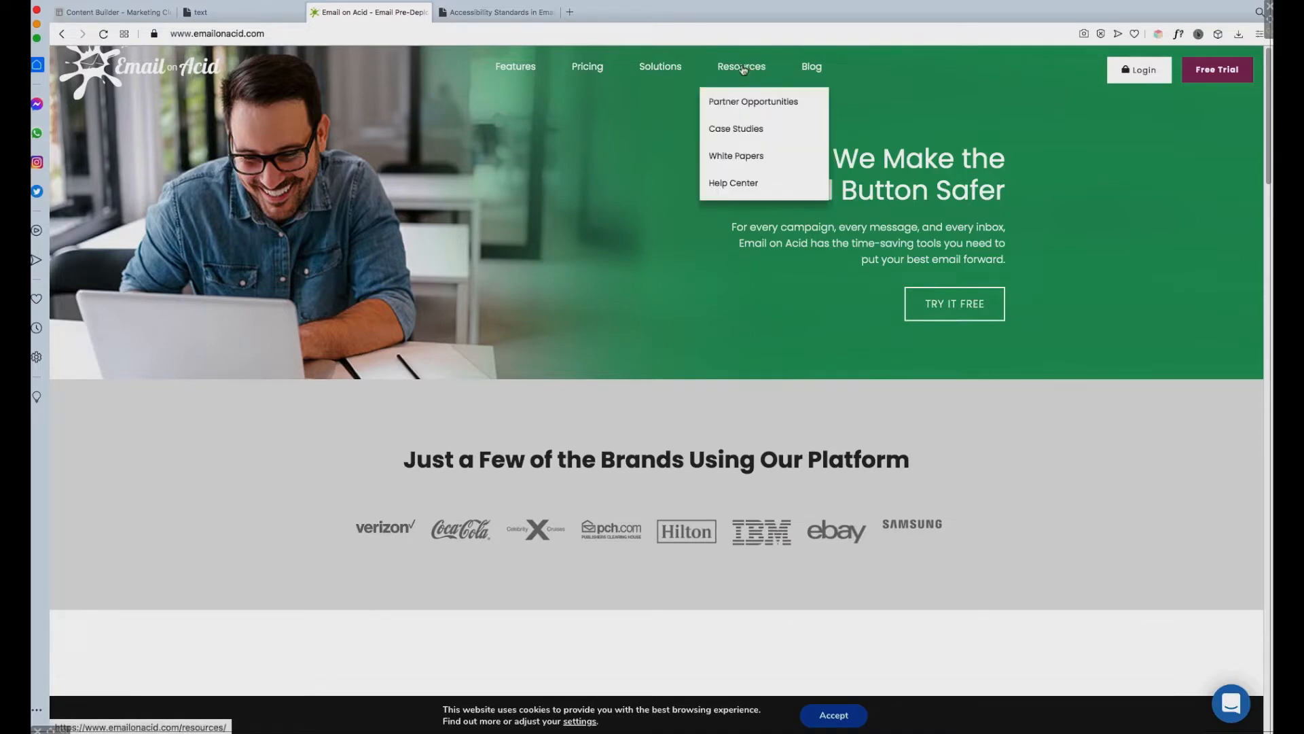
{"action": "left_click", "coordinate": [744, 70]}
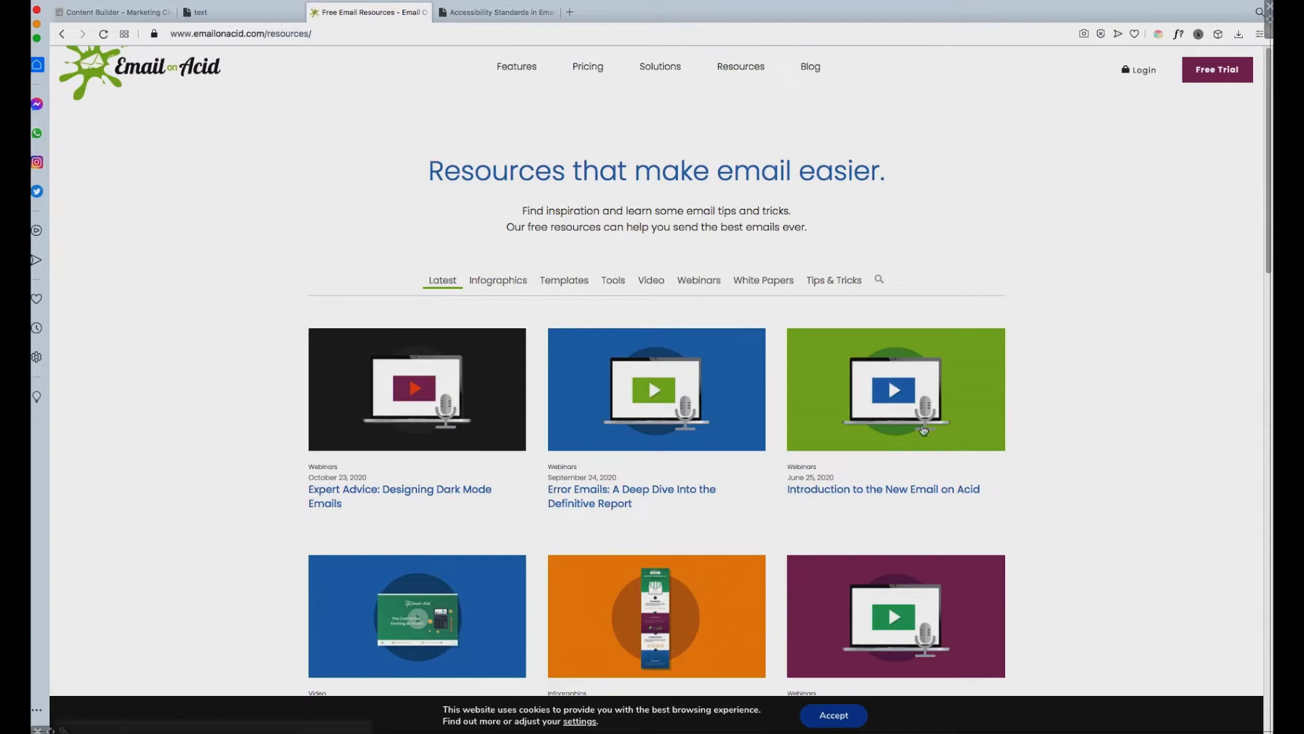
{"action": "scroll", "coordinate": [1206, 324], "scroll_direction": "down", "scroll_amount": 10}
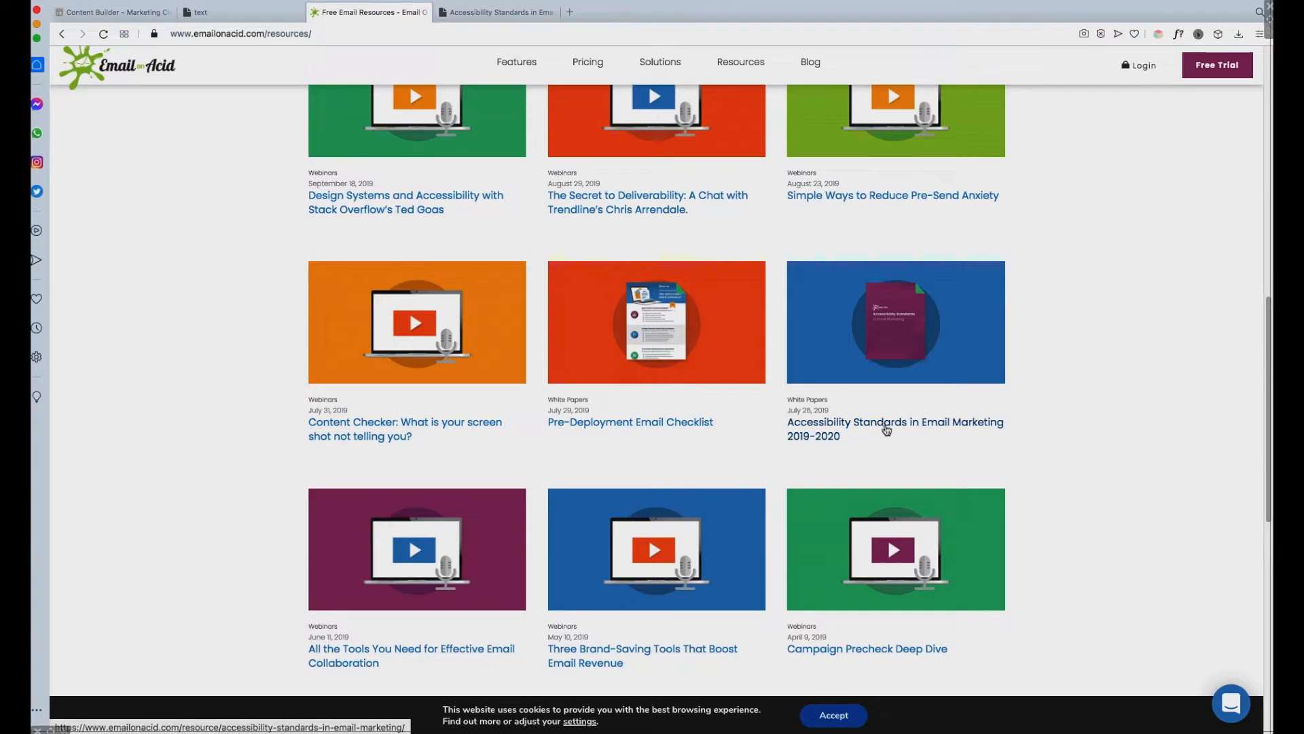
{"action": "left_click", "coordinate": [907, 341]}
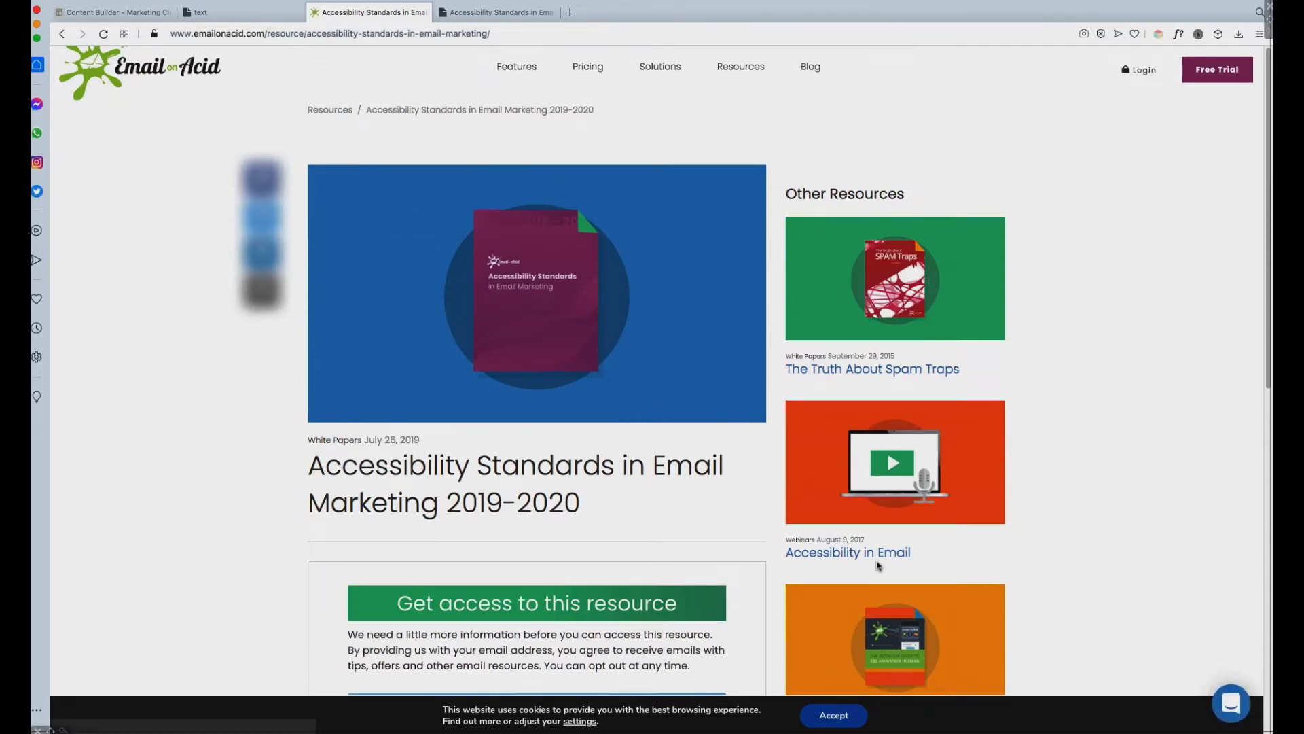
{"action": "scroll", "coordinate": [1118, 496], "scroll_direction": "down", "scroll_amount": 4}
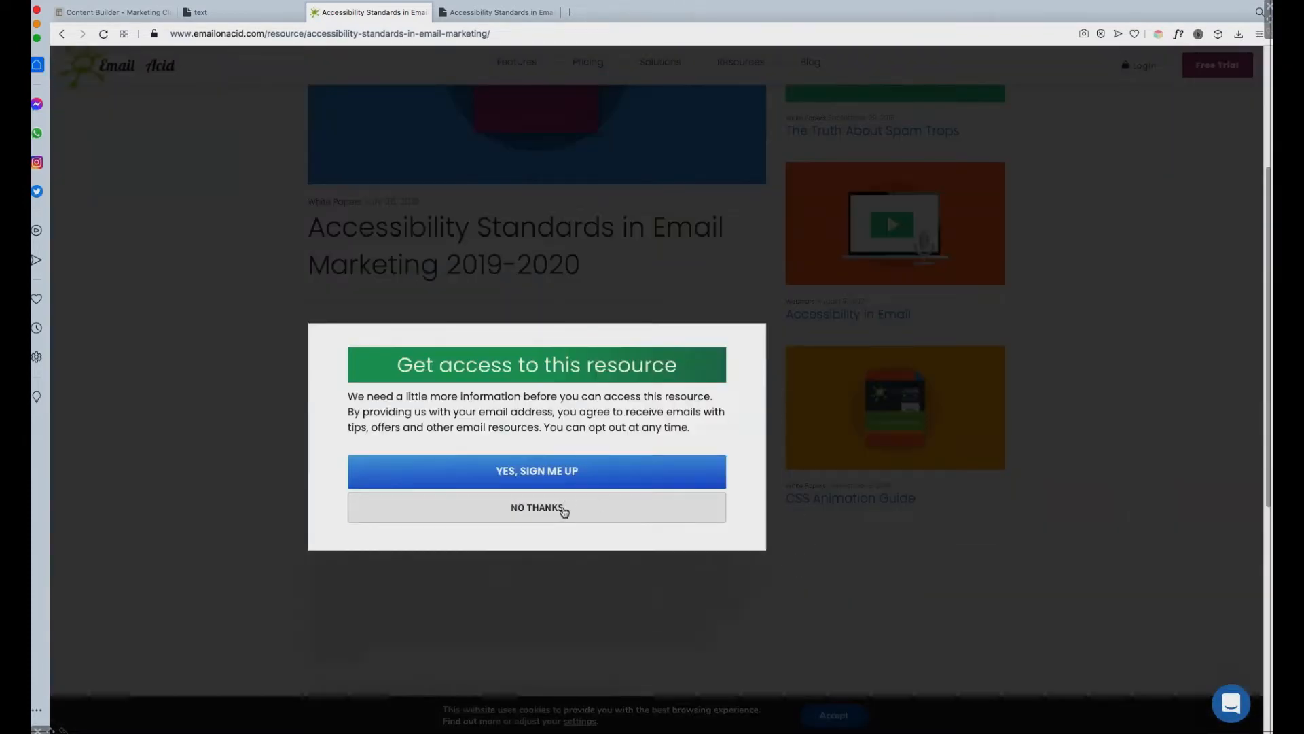
{"action": "scroll", "coordinate": [1074, 534], "scroll_direction": "up", "scroll_amount": 4}
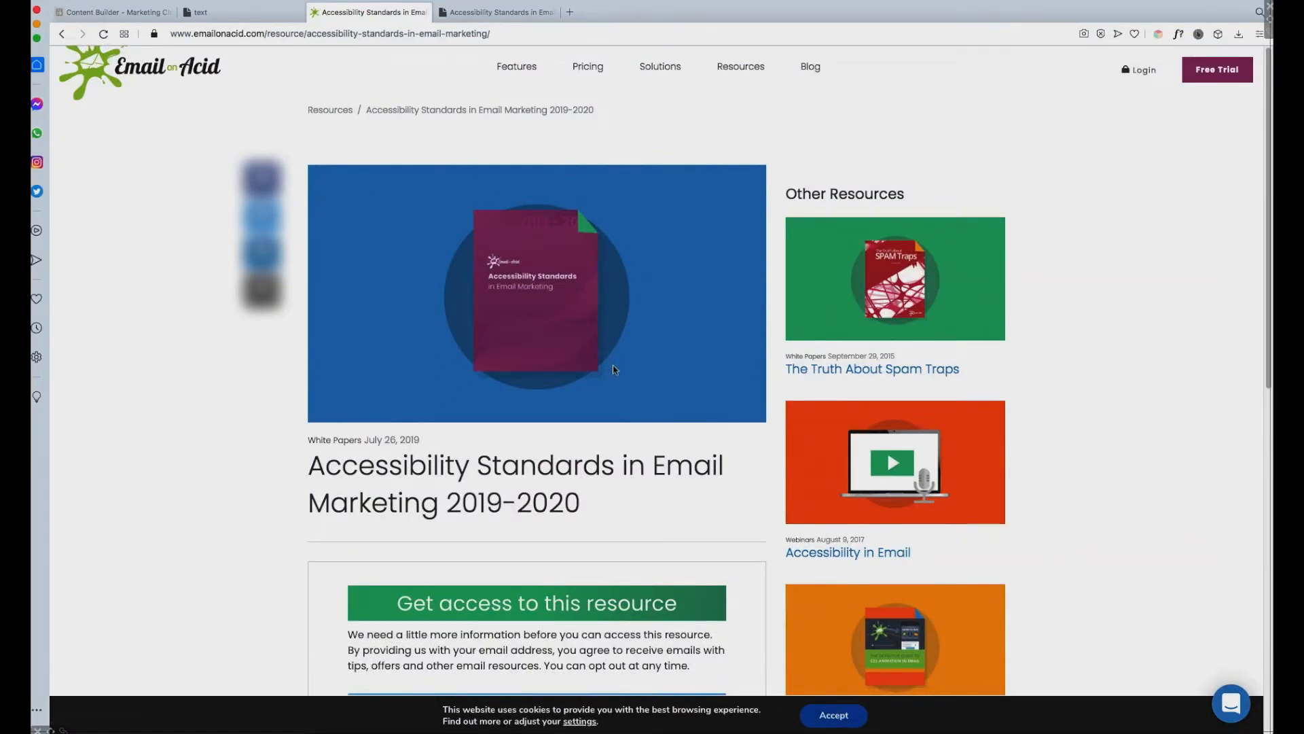
Step: Look through the PDF "Accessibility Standards in Email.pdf" and highlight the heading "Don't Set Titles on Links"
{"action": "left_click", "coordinate": [515, 15]}
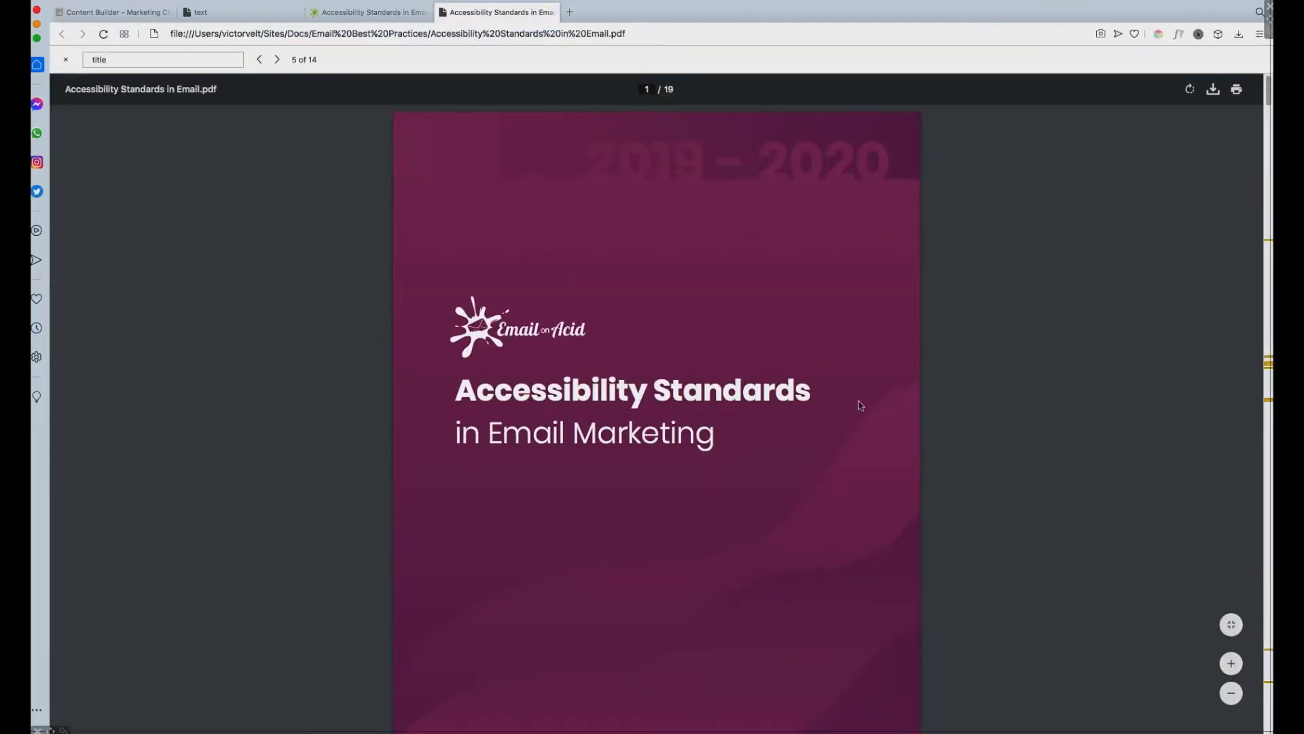
{"action": "scroll", "coordinate": [1110, 421], "scroll_direction": "down", "scroll_amount": 2}
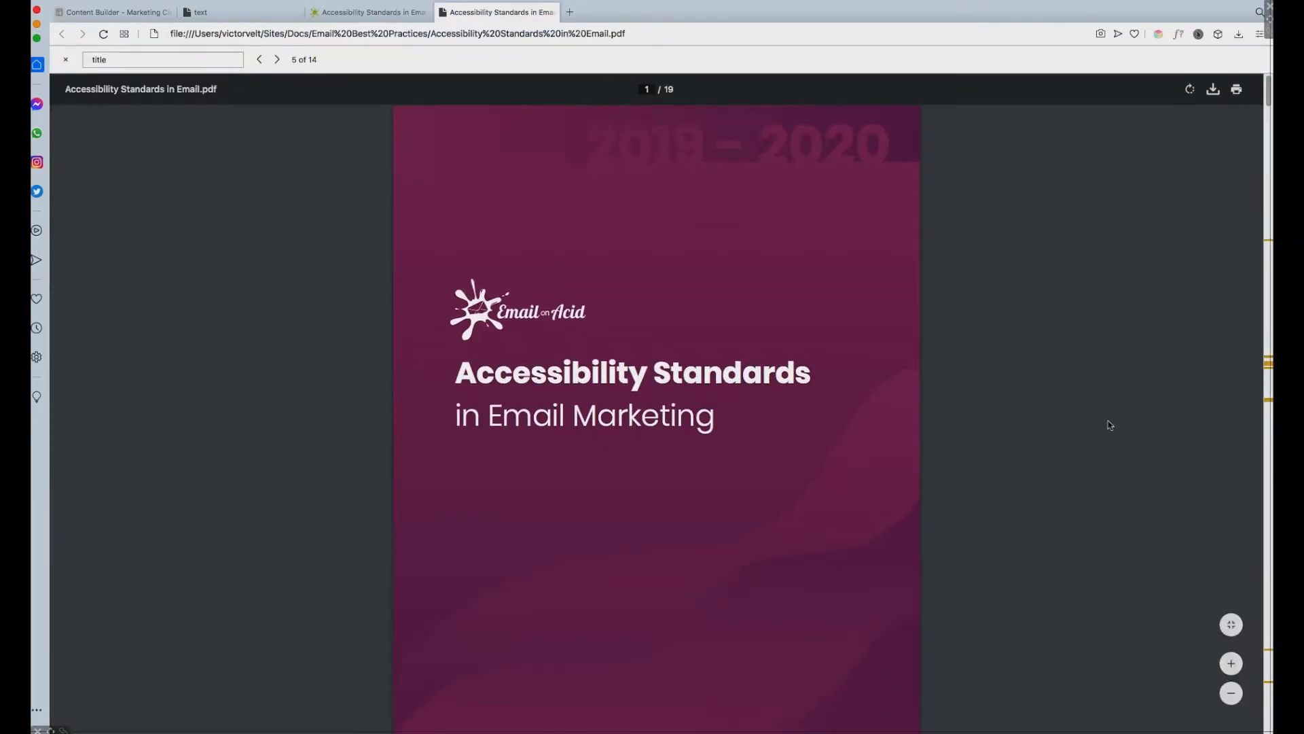
{"action": "scroll", "coordinate": [1103, 422], "scroll_direction": "down", "scroll_amount": 15}
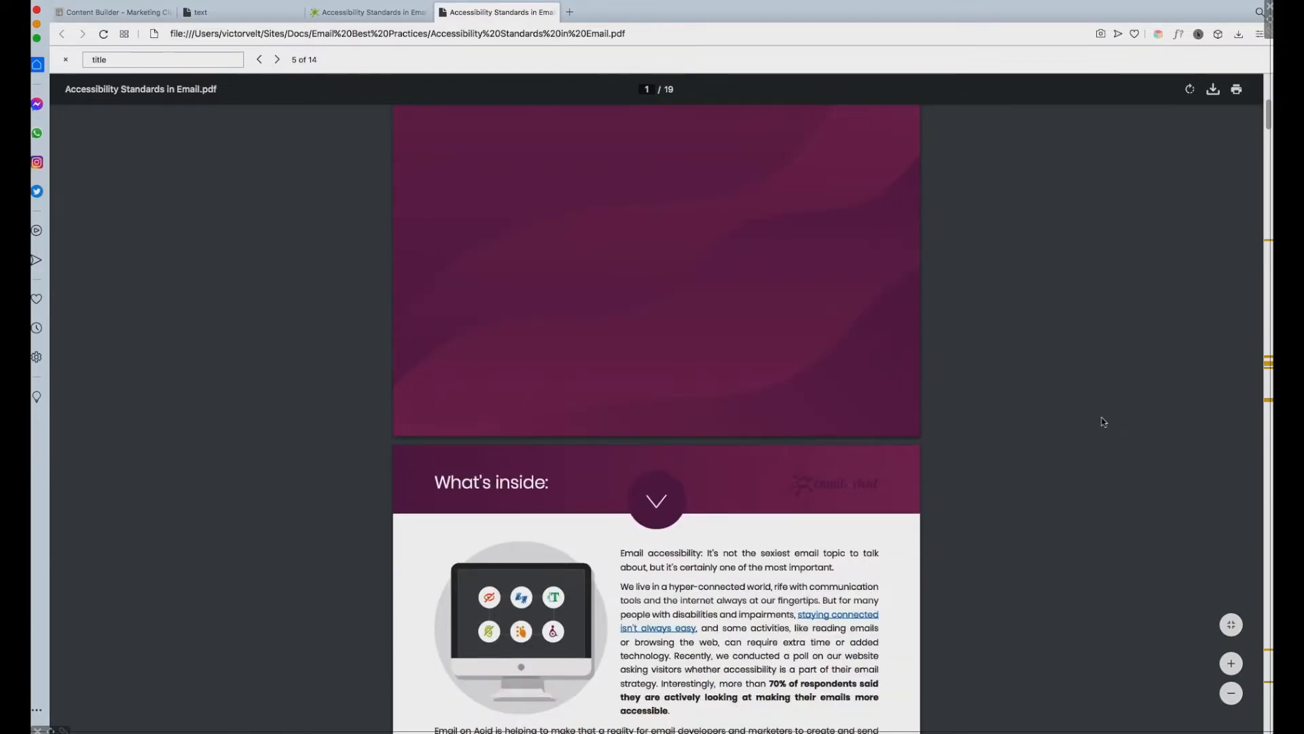
{"action": "scroll", "coordinate": [1103, 421], "scroll_direction": "down", "scroll_amount": 4}
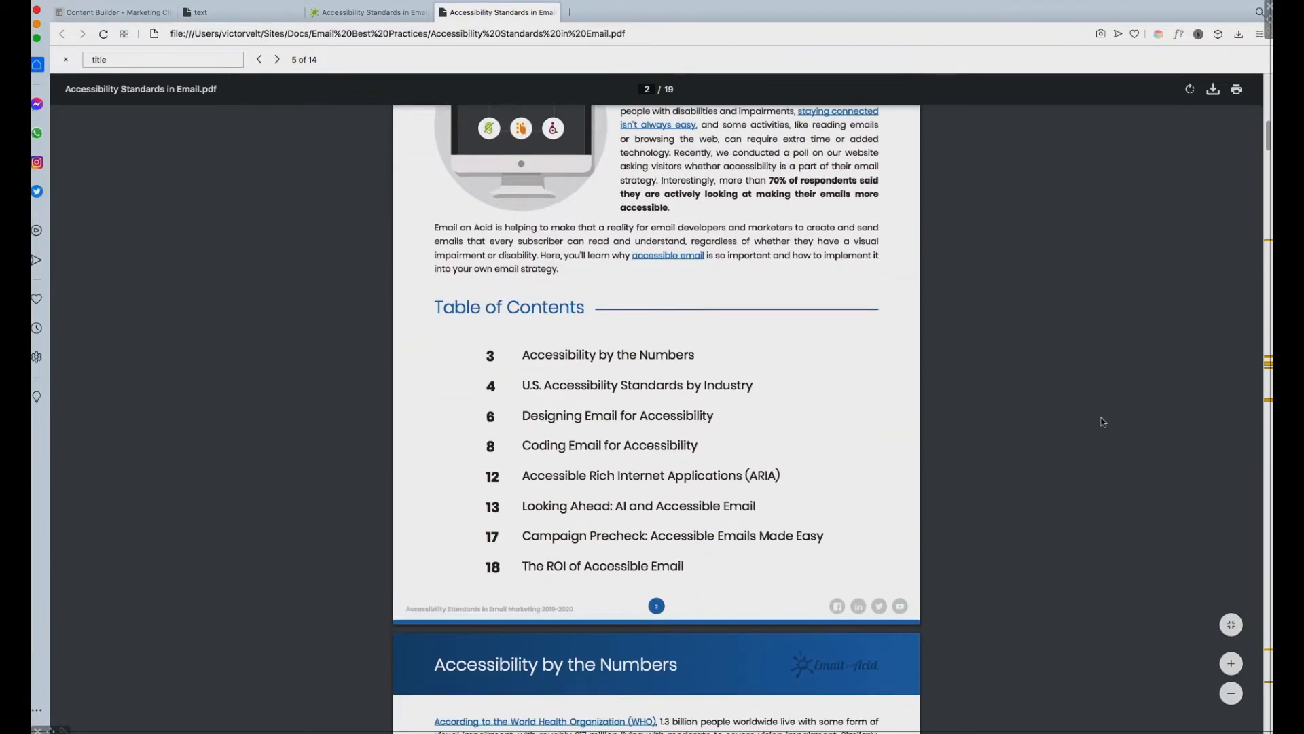
{"action": "scroll", "coordinate": [1103, 422], "scroll_direction": "down", "scroll_amount": 20}
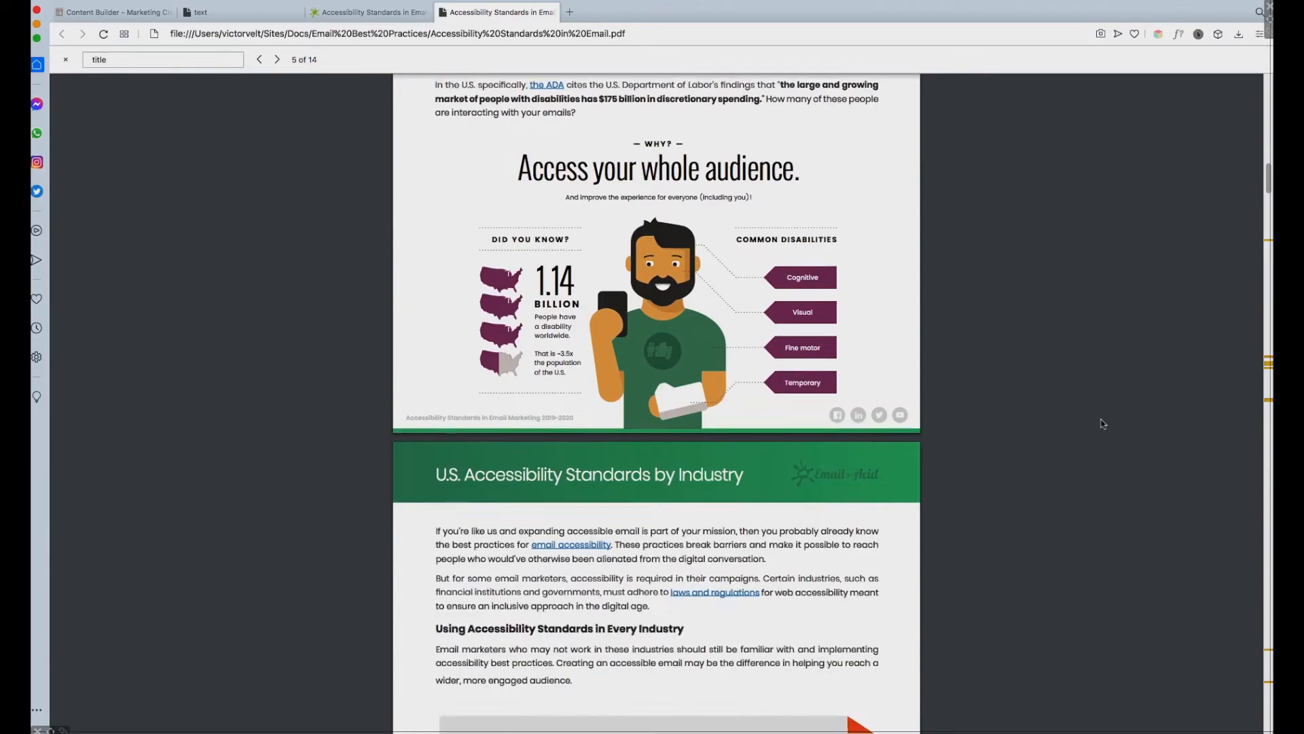
{"action": "scroll", "coordinate": [1103, 422], "scroll_direction": "down", "scroll_amount": 20}
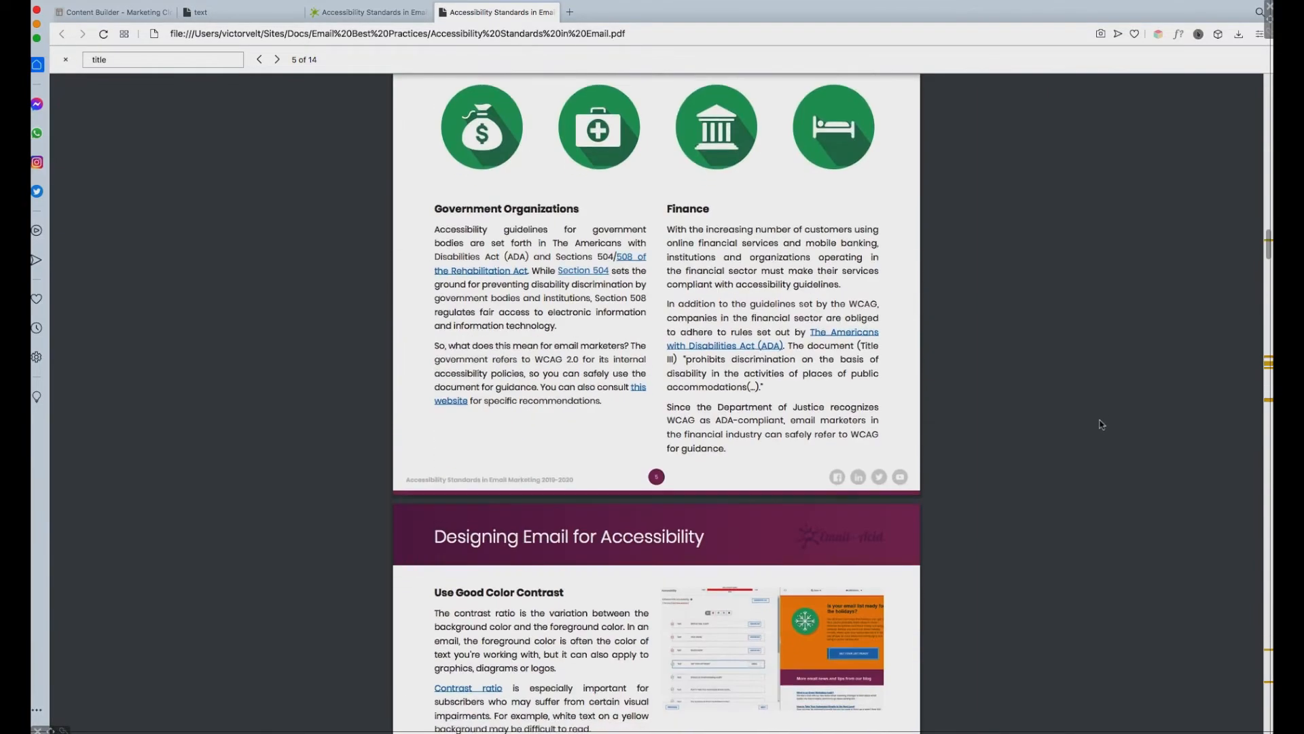
{"action": "scroll", "coordinate": [1102, 425], "scroll_direction": "down", "scroll_amount": 13}
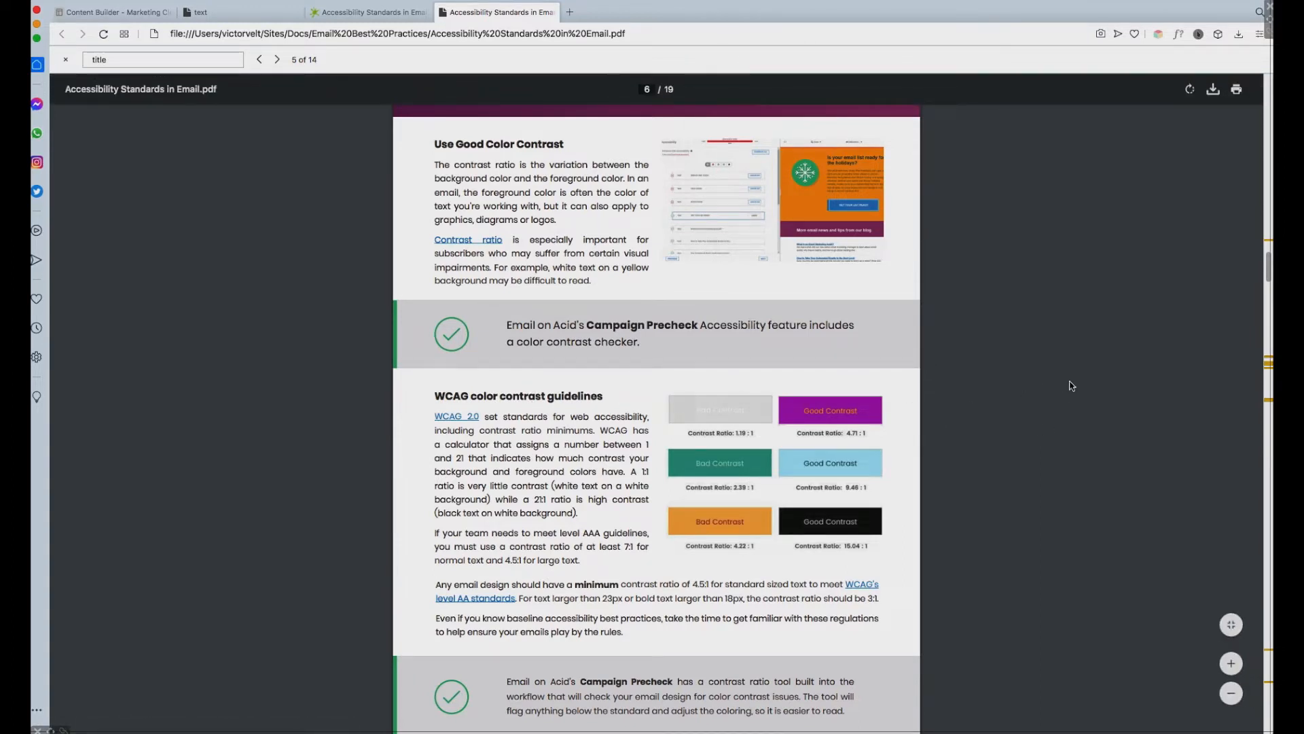
{"action": "scroll", "coordinate": [1114, 384], "scroll_direction": "down", "scroll_amount": 20}
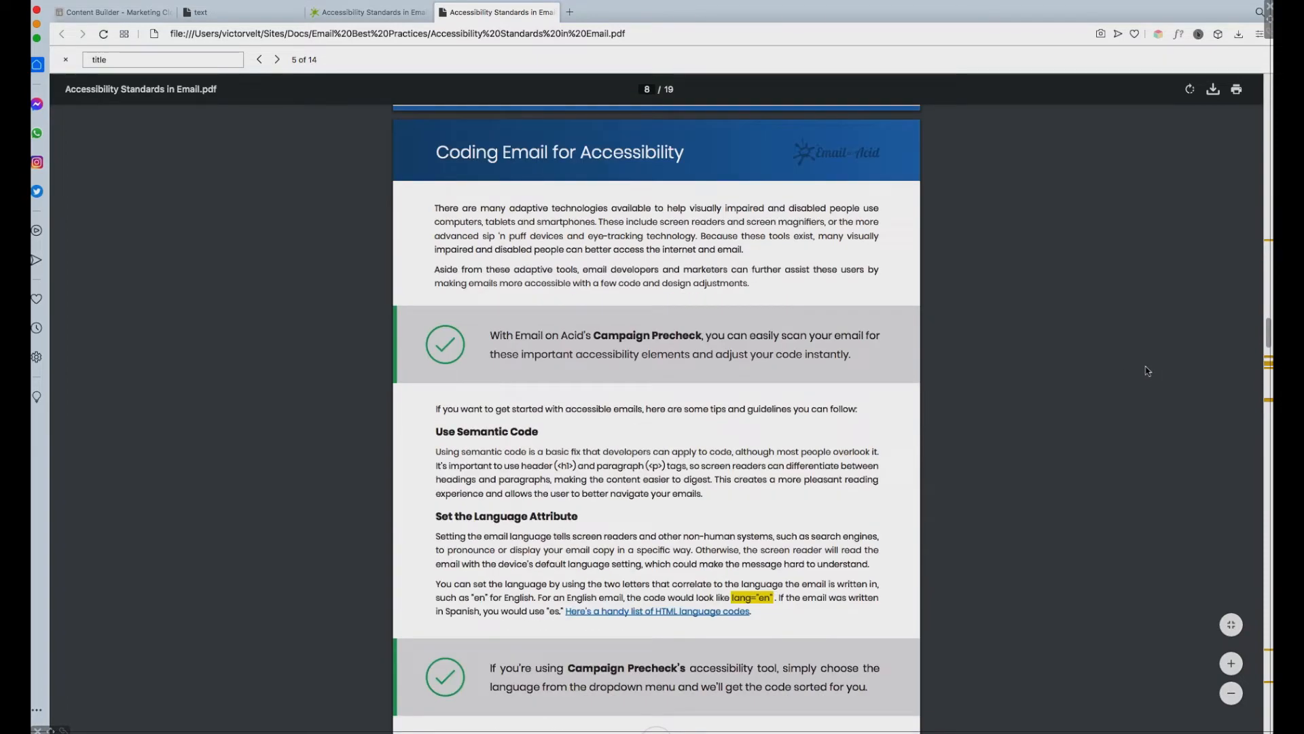
{"action": "scroll", "coordinate": [1147, 370], "scroll_direction": "up", "scroll_amount": 10}
{"action": "scroll", "coordinate": [1147, 371], "scroll_direction": "down", "scroll_amount": 20}
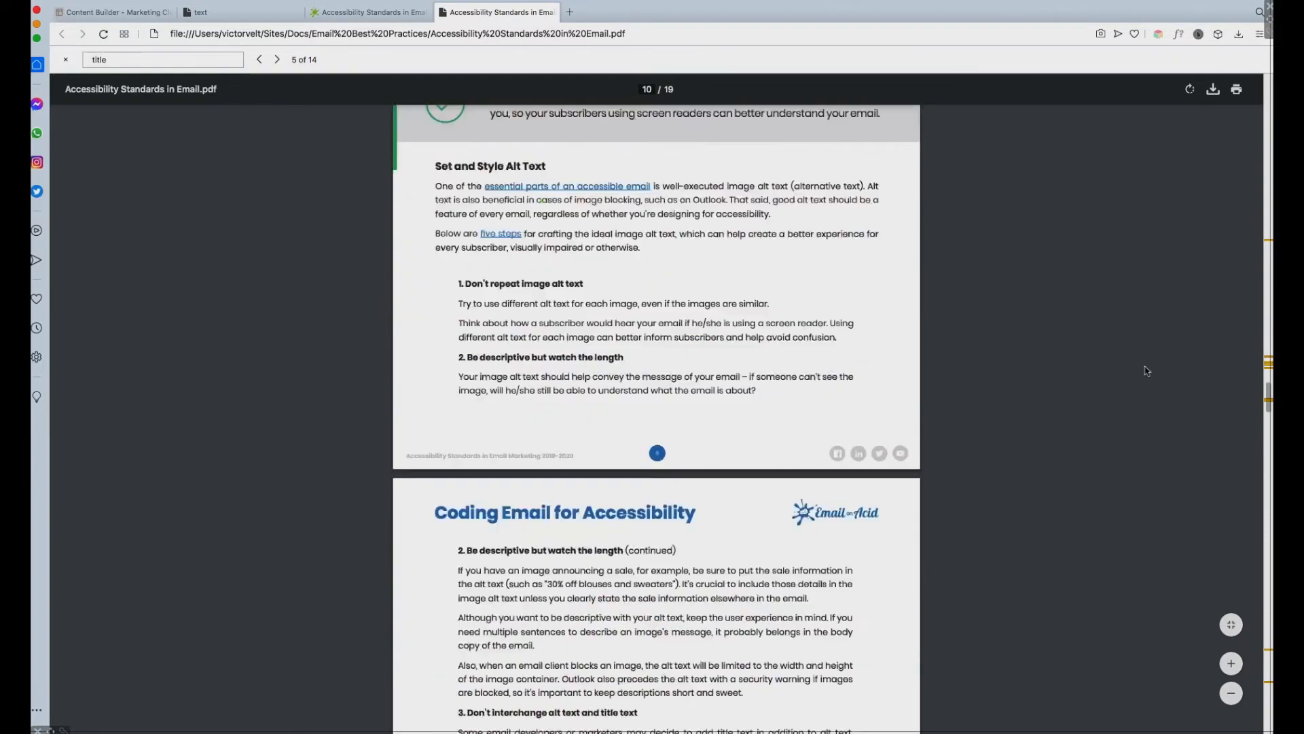
{"action": "scroll", "coordinate": [1148, 371], "scroll_direction": "down", "scroll_amount": 5}
{"action": "scroll", "coordinate": [1147, 370], "scroll_direction": "down", "scroll_amount": 10}
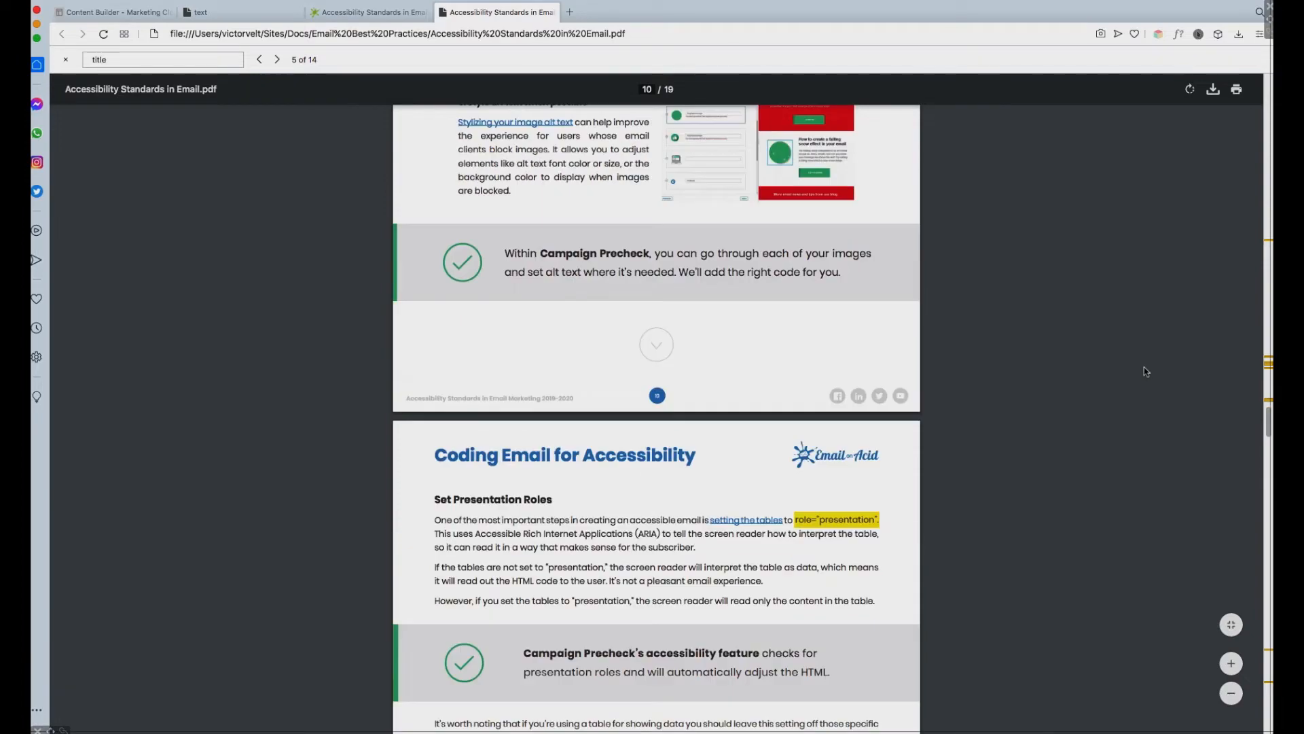
{"action": "scroll", "coordinate": [1147, 371], "scroll_direction": "up", "scroll_amount": 3}
{"action": "left_click_drag", "start_coordinate": [1268, 422], "coordinate": [1260, 364]}
{"action": "left_click_drag", "start_coordinate": [433, 374], "coordinate": [568, 373]}
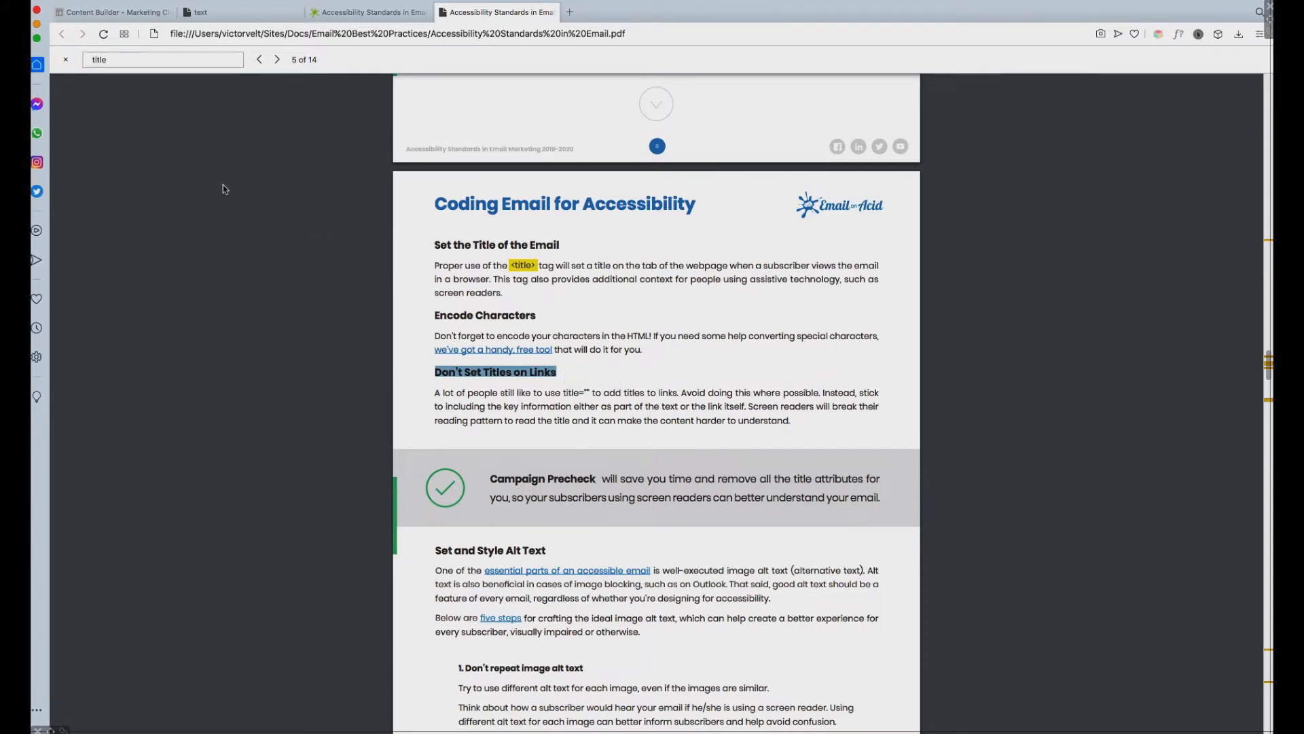
Step: Return to the template in Content Builder and clear the title of the "Lorem ipsum dolor sit amet" link in the text block
{"action": "left_click", "coordinate": [126, 11]}
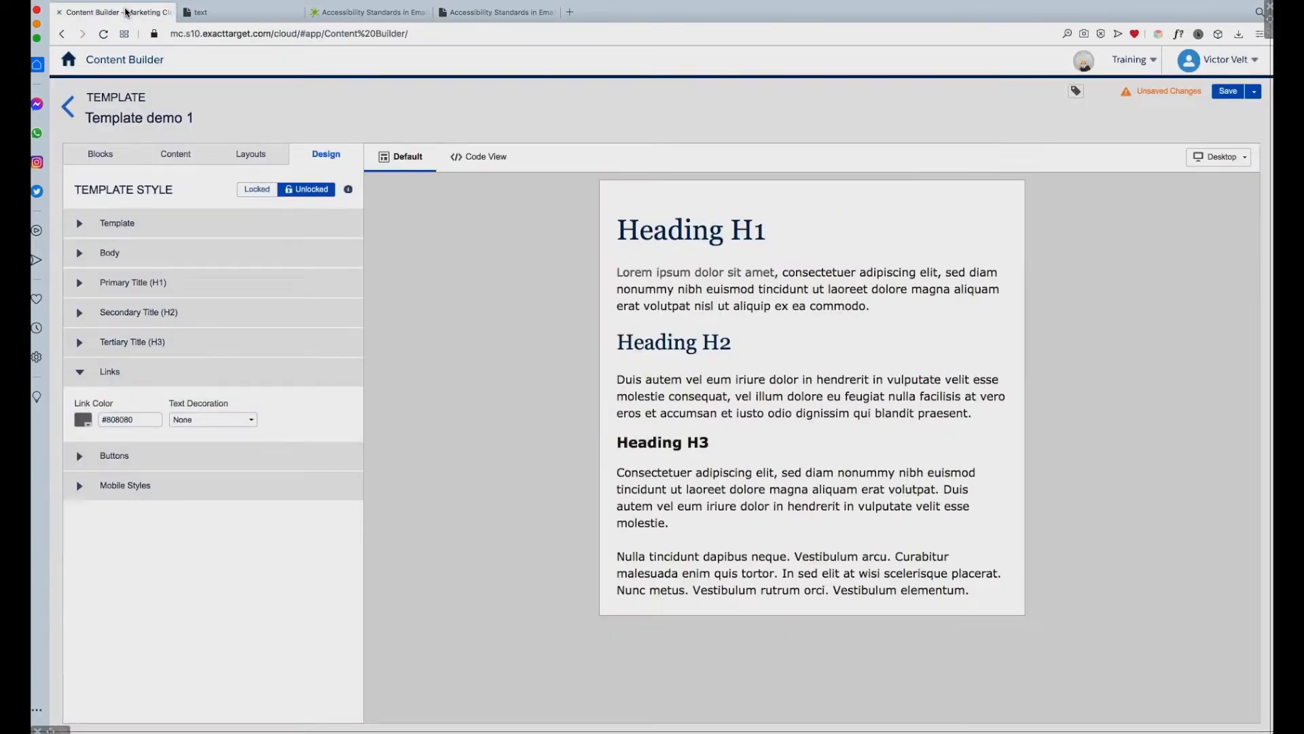
{"action": "left_click", "coordinate": [758, 283]}
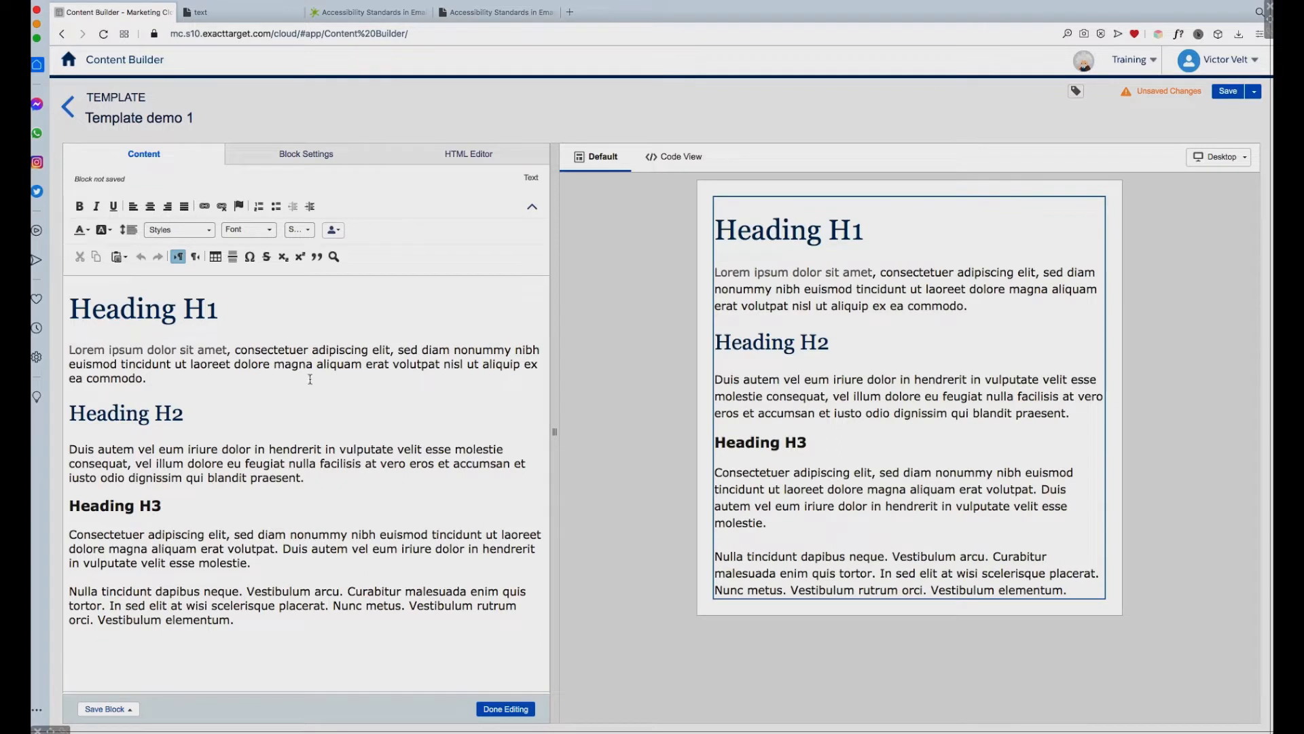
{"action": "left_click_drag", "start_coordinate": [227, 350], "coordinate": [49, 351]}
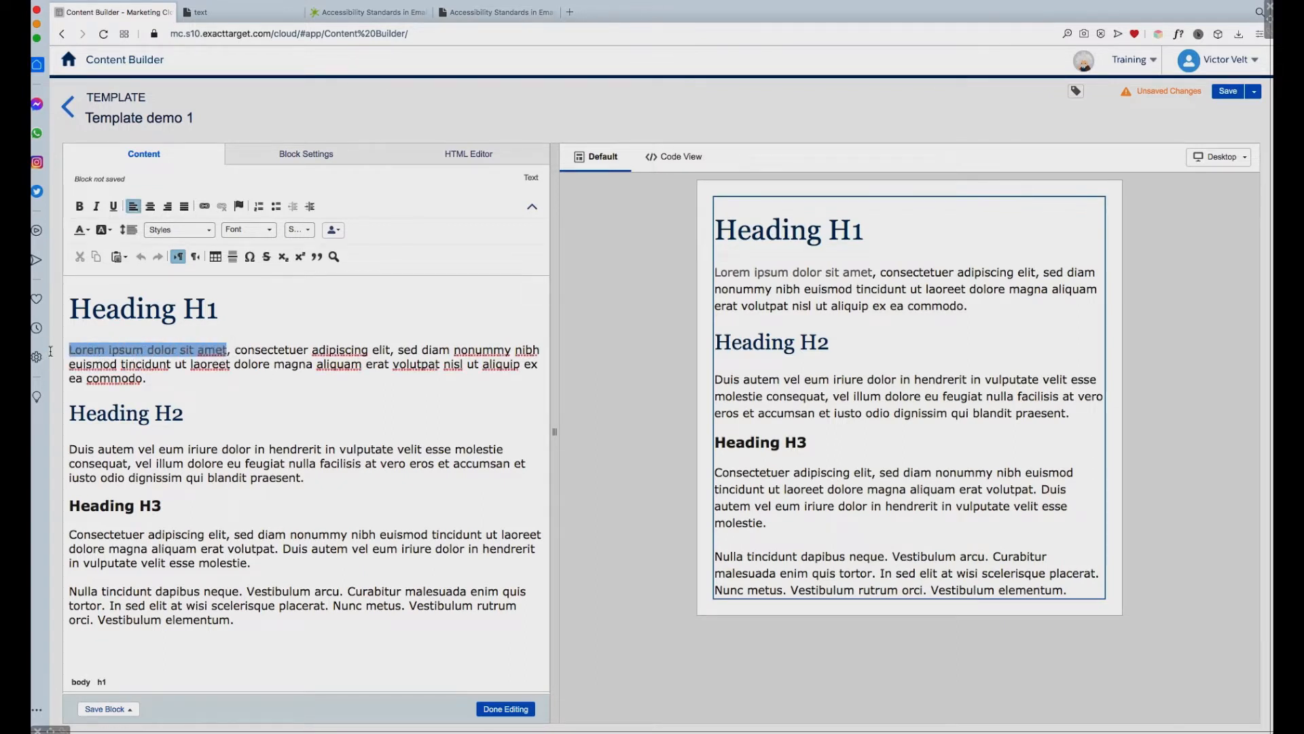
{"action": "left_click", "coordinate": [204, 208]}
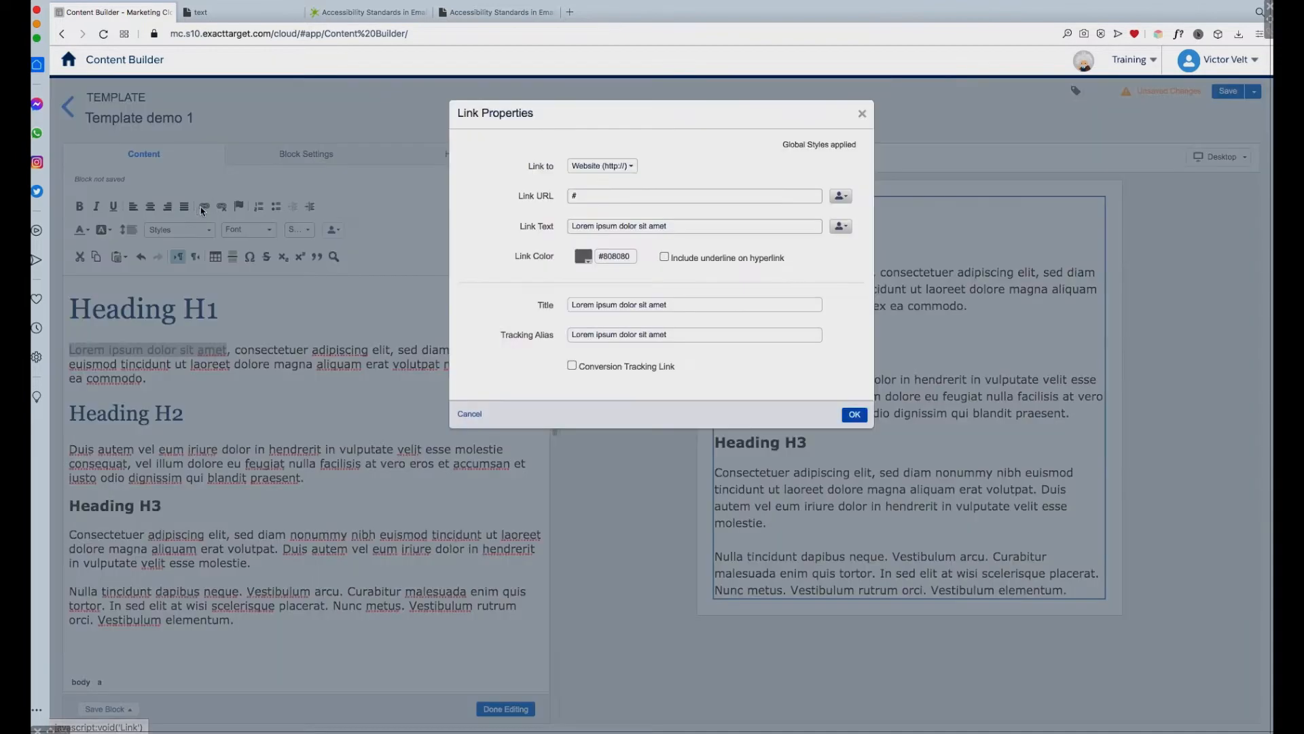
{"action": "left_click_drag", "start_coordinate": [667, 304], "coordinate": [486, 297]}
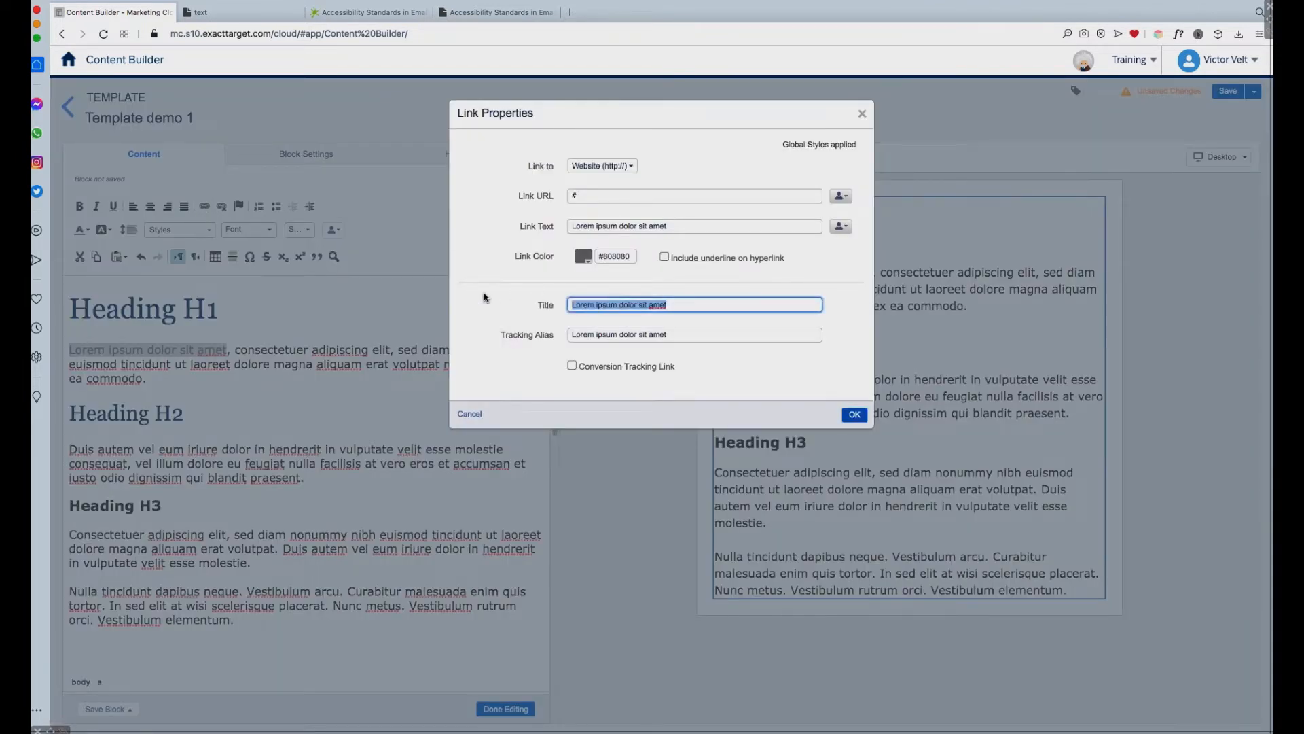
{"action": "key", "text": "BackSpace"}
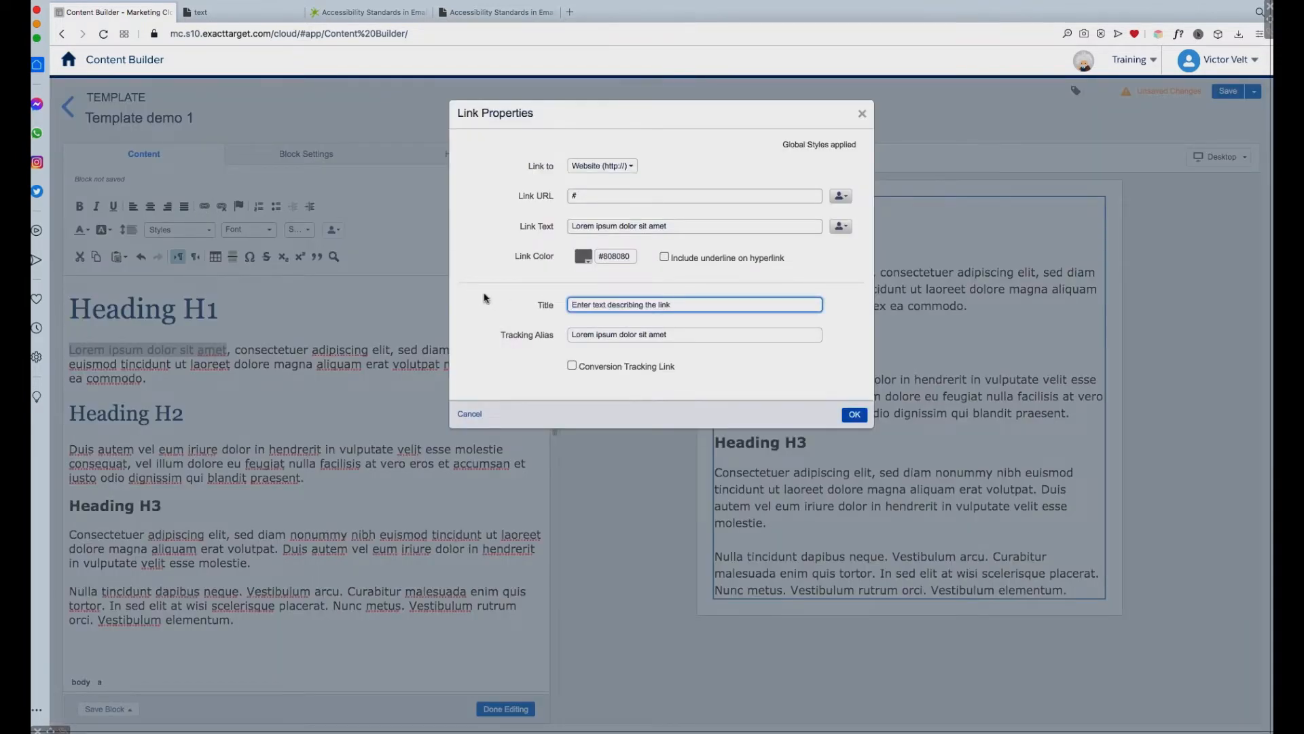
{"action": "left_click", "coordinate": [808, 370]}
{"action": "left_click", "coordinate": [855, 415]}
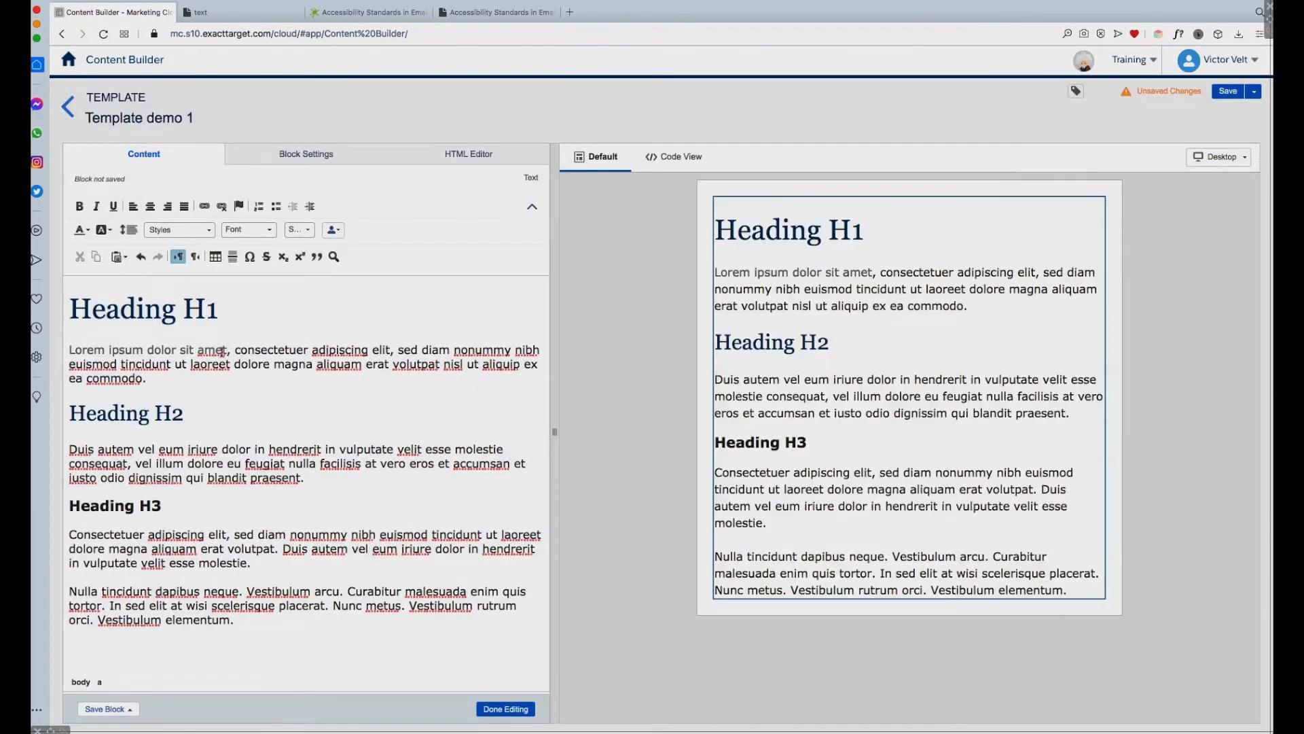
Step: Format the text block's HTML source, examine the title attribute of the anchor tag, and finish editing the block
{"action": "left_click", "coordinate": [492, 154]}
{"action": "left_click", "coordinate": [91, 684]}
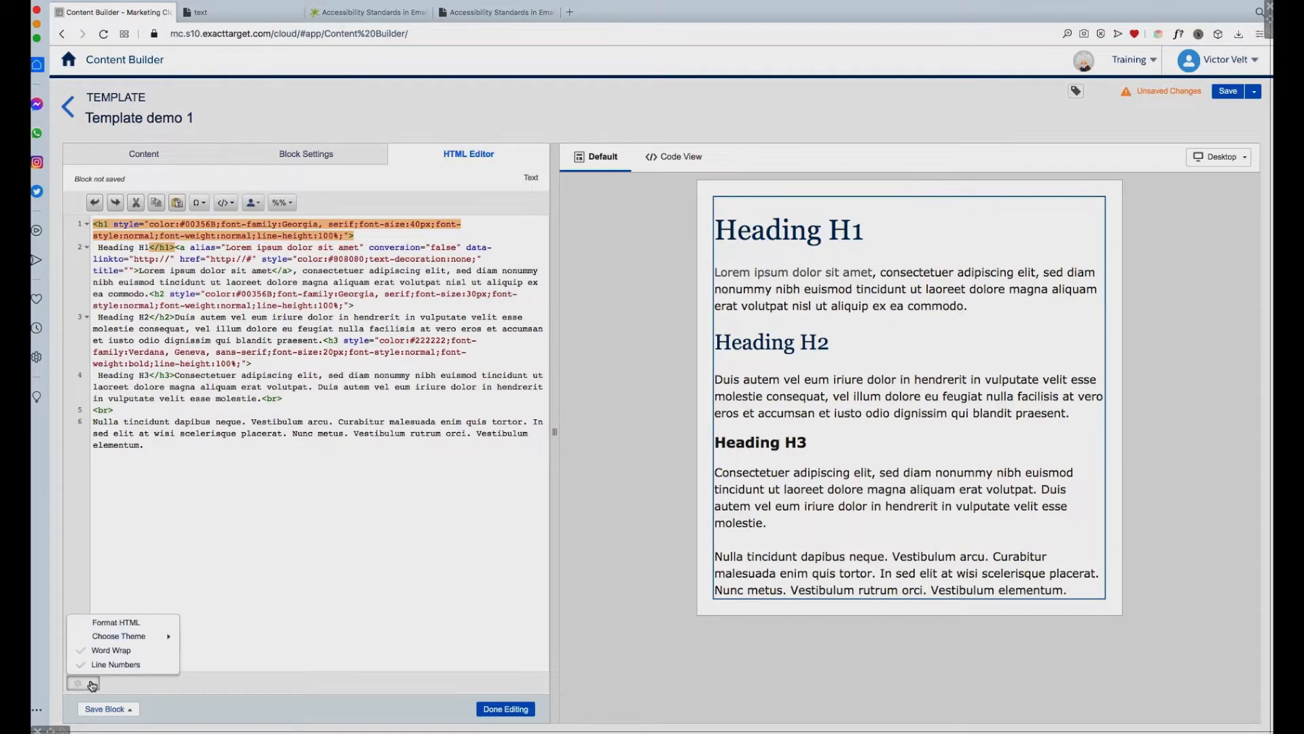
{"action": "left_click", "coordinate": [129, 623]}
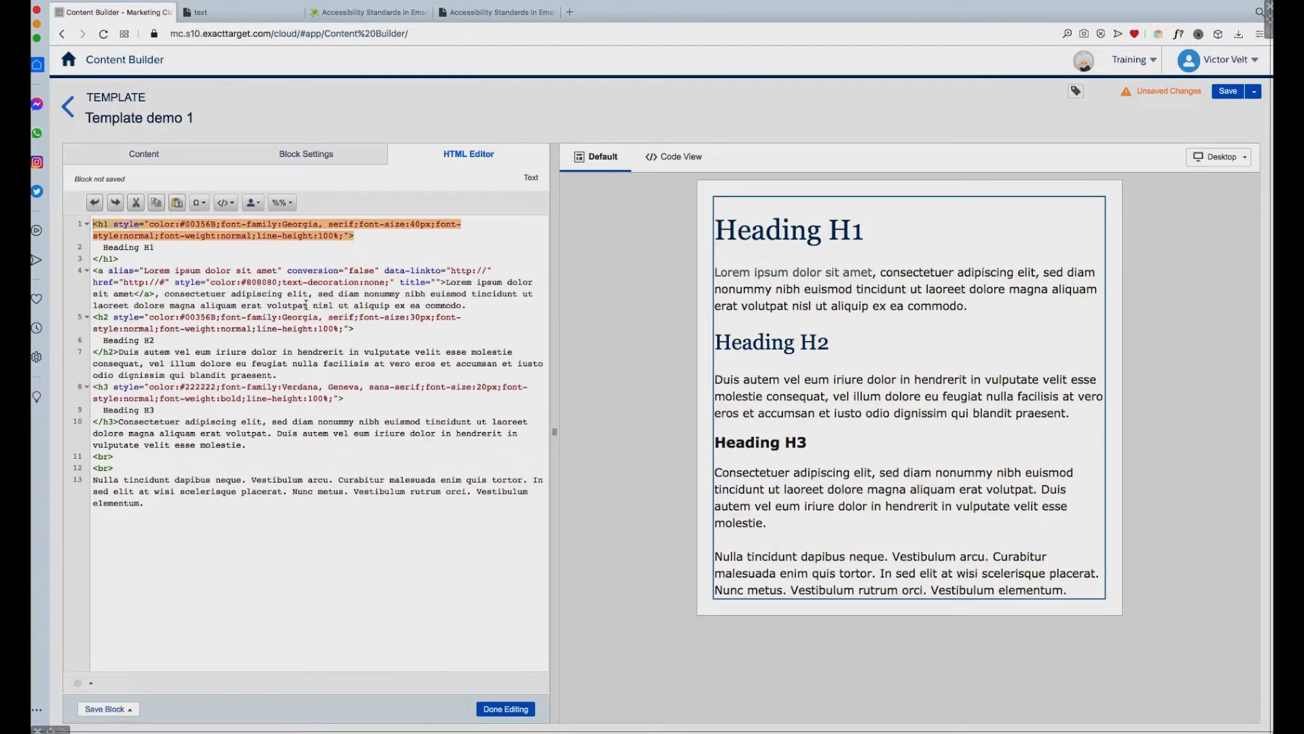
{"action": "left_click_drag", "start_coordinate": [443, 281], "coordinate": [401, 286]}
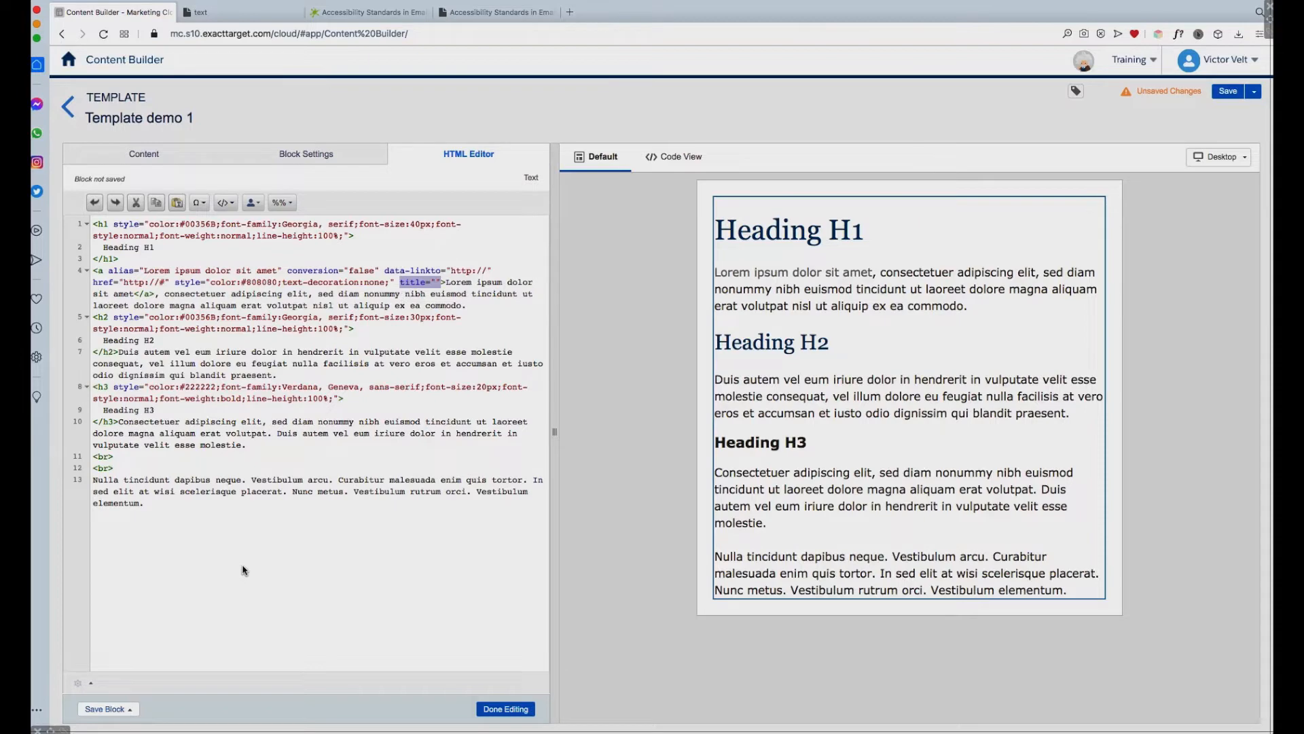
{"action": "left_click", "coordinate": [508, 710]}
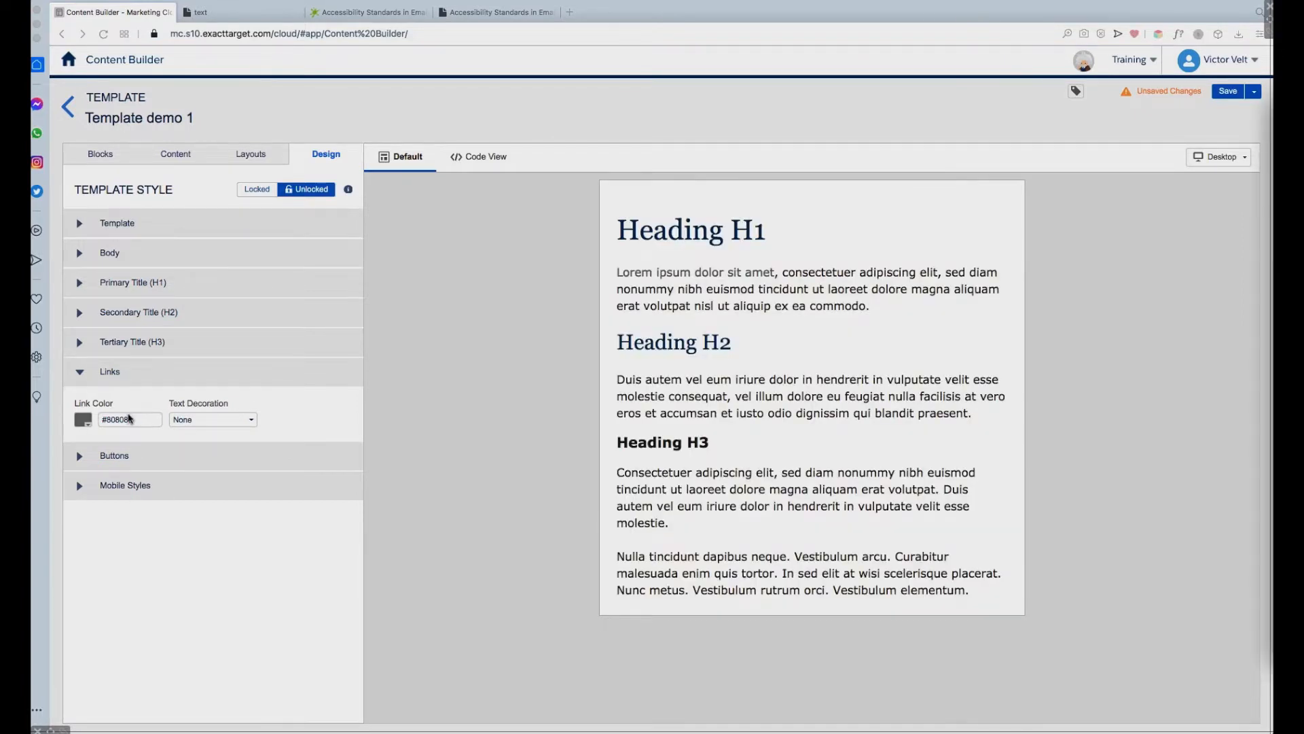
Step: Set the template's global link style to color #006aff with Underline as text decoration
{"action": "left_click", "coordinate": [133, 420]}
{"action": "left_click_drag", "start_coordinate": [134, 420], "coordinate": [108, 421]}
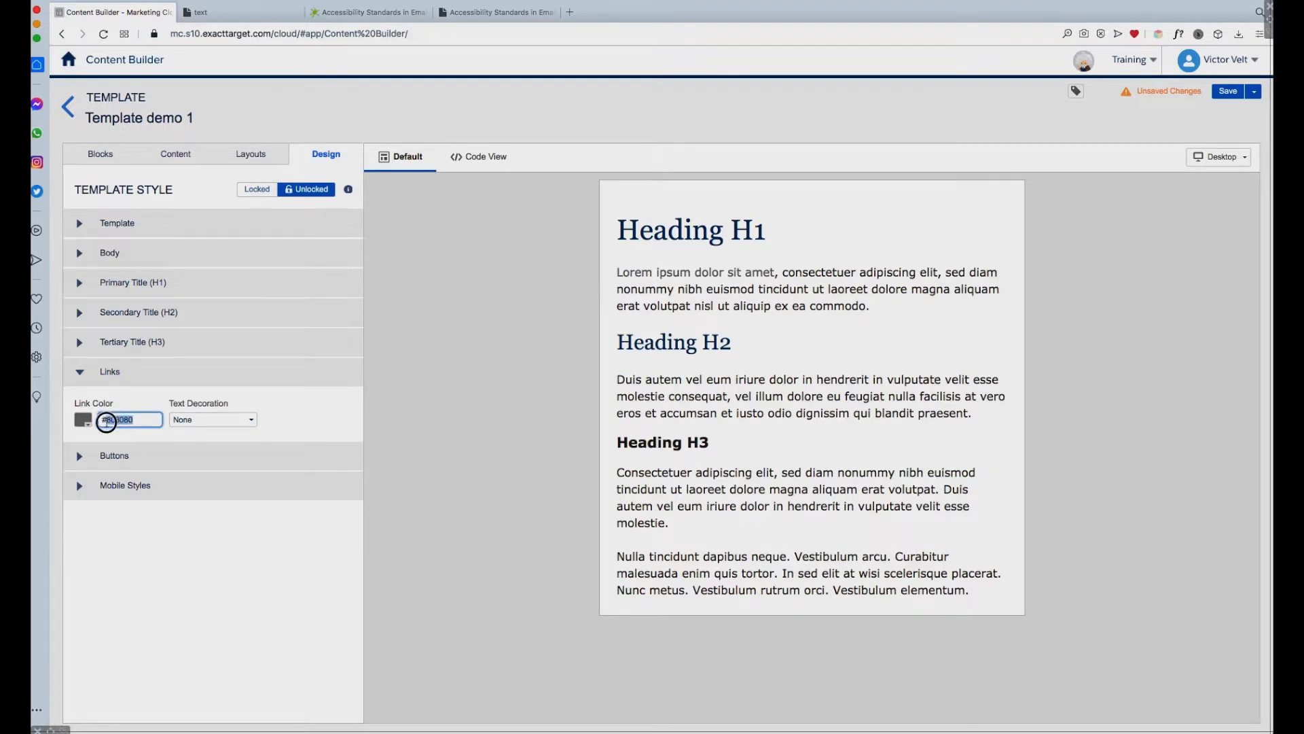
{"action": "type", "text": "006aff"}
{"action": "left_click", "coordinate": [183, 438]}
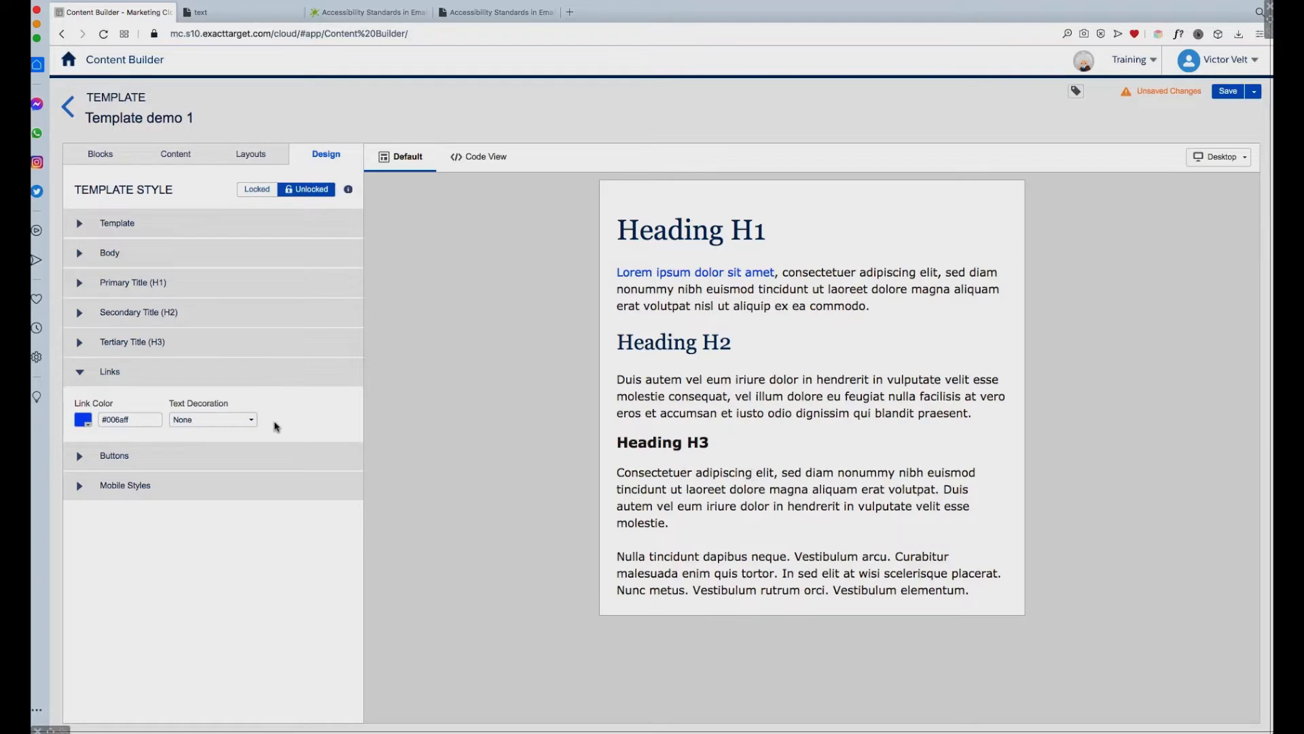
{"action": "left_click", "coordinate": [251, 420]}
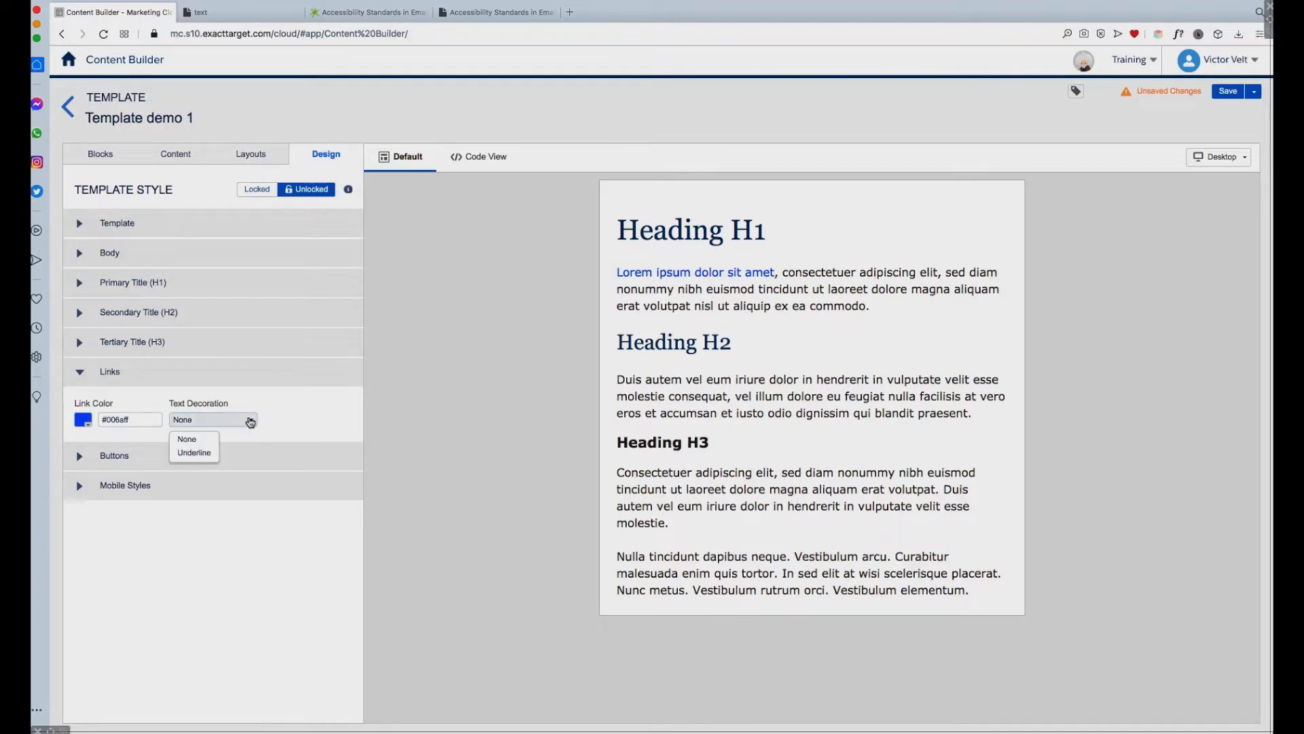
{"action": "left_click", "coordinate": [211, 454]}
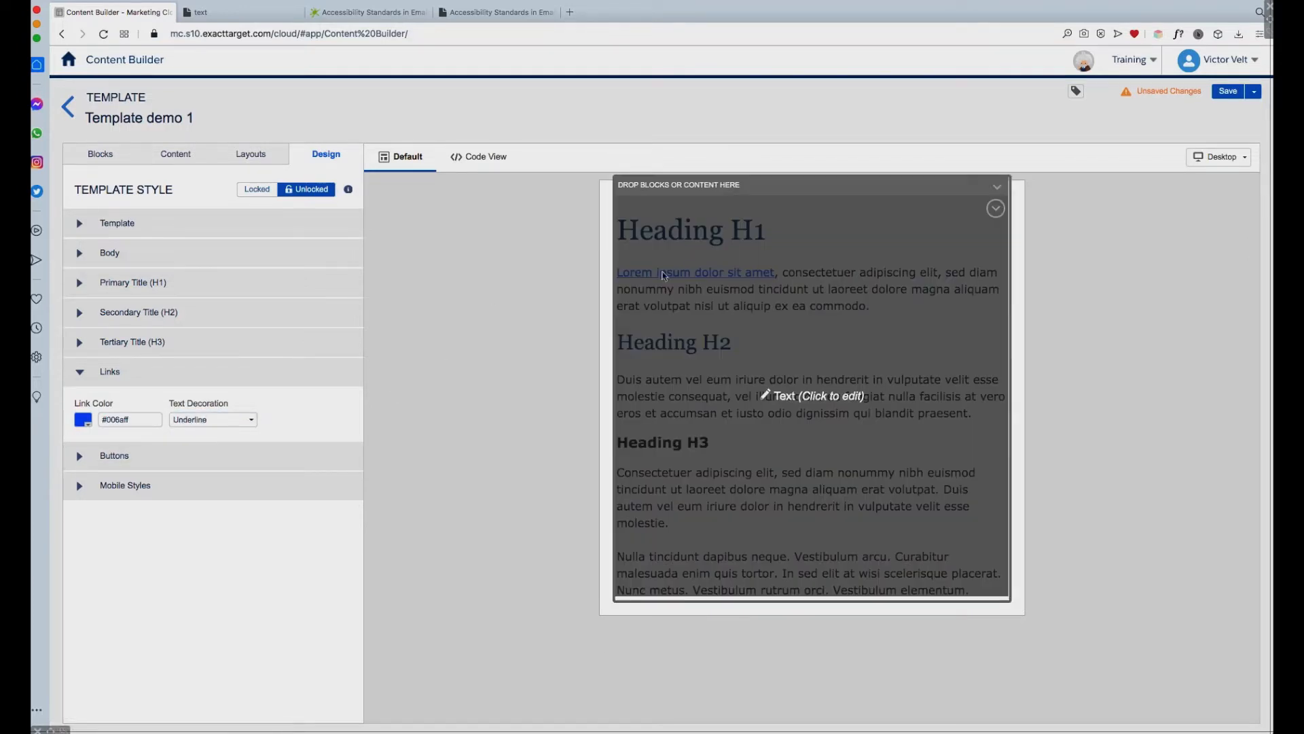
Step: Check the color and underline option in the properties of the "Lorem ipsum dolor sit amet" link, keeping the underline on, and finish editing
{"action": "left_click", "coordinate": [702, 278]}
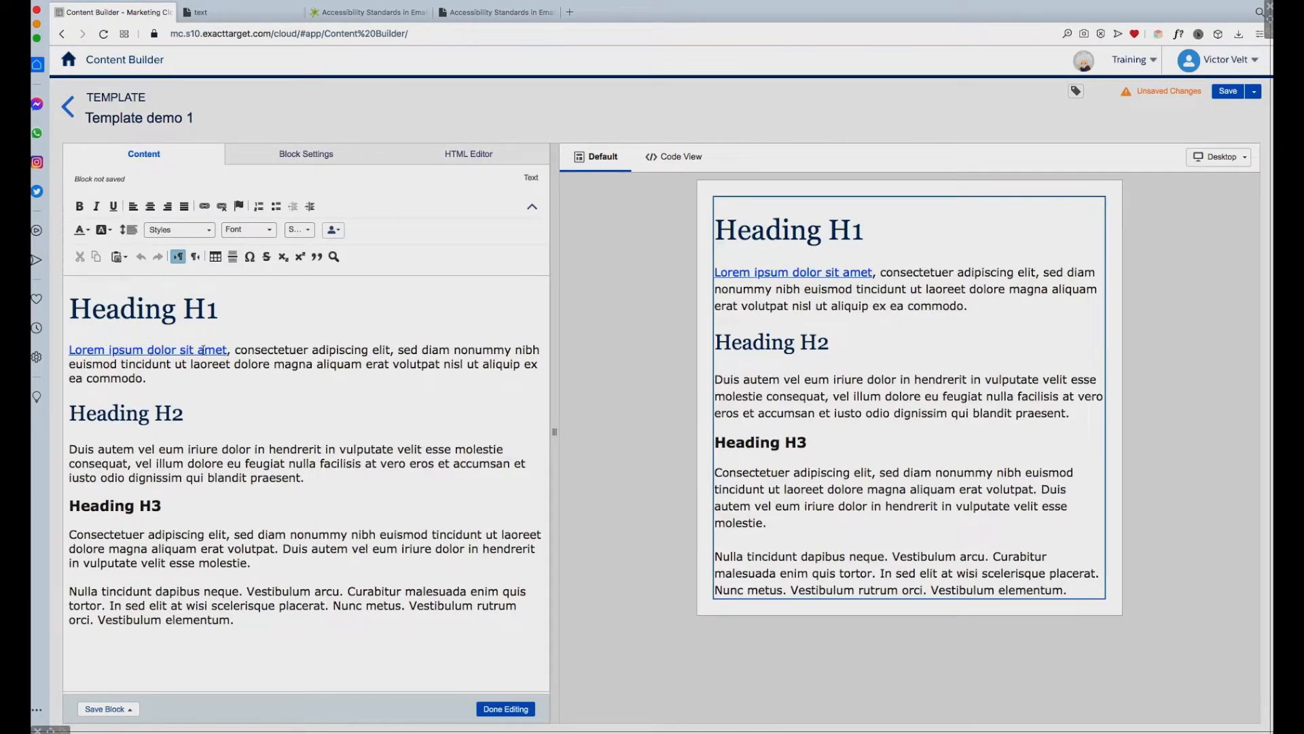
{"action": "left_click_drag", "start_coordinate": [225, 353], "coordinate": [65, 351]}
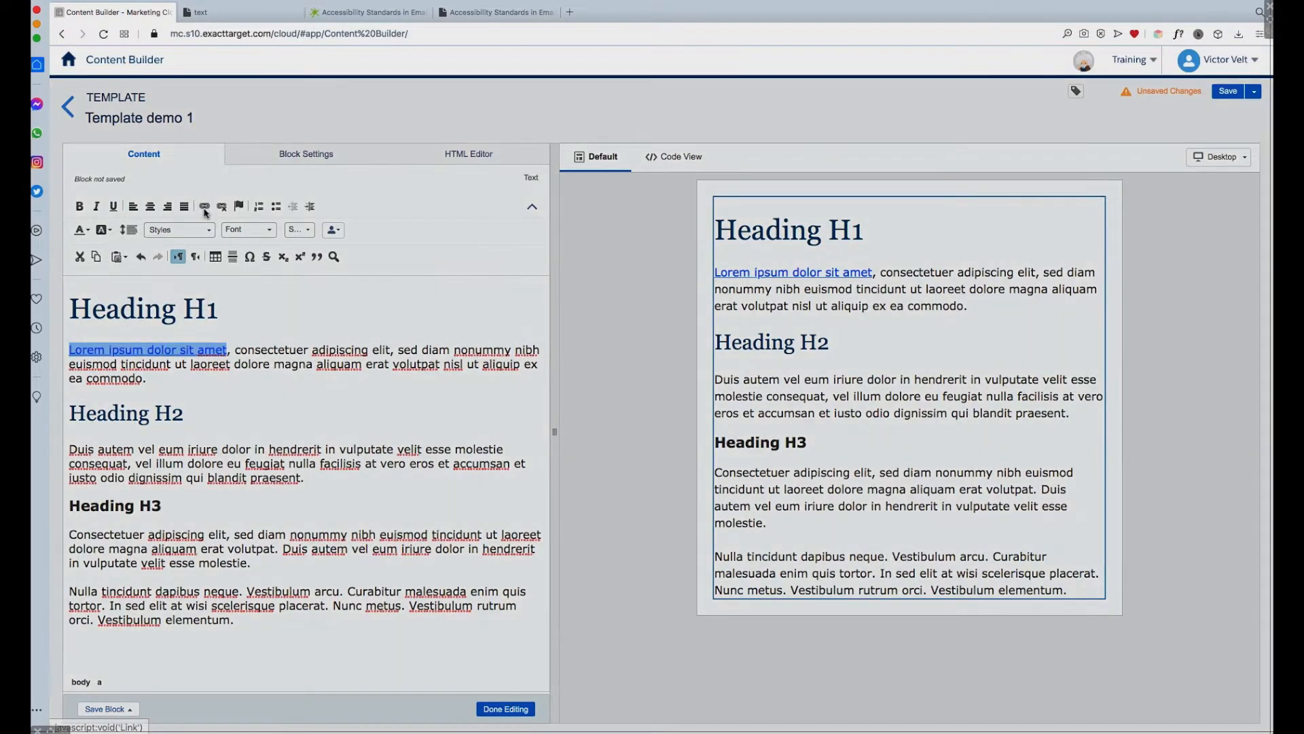
{"action": "left_click", "coordinate": [206, 211]}
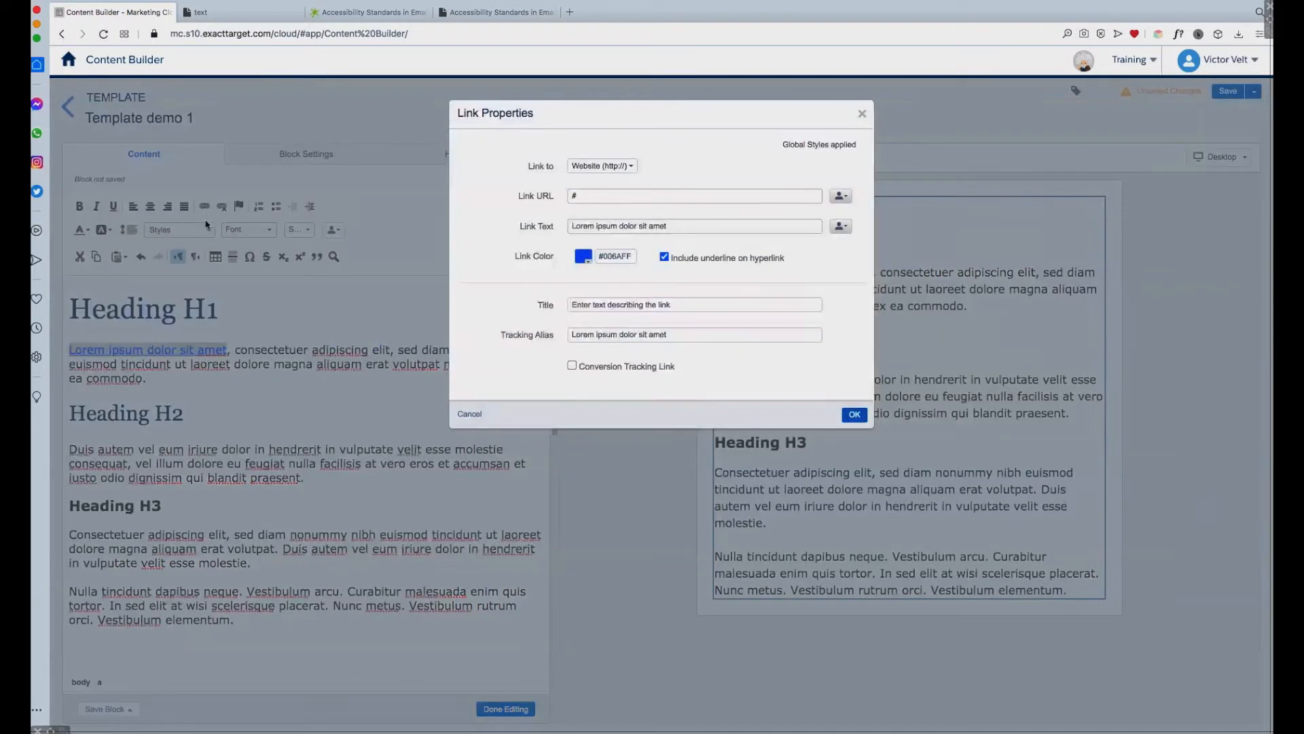
{"action": "left_click", "coordinate": [664, 258]}
{"action": "left_click", "coordinate": [665, 258]}
{"action": "left_click", "coordinate": [854, 415]}
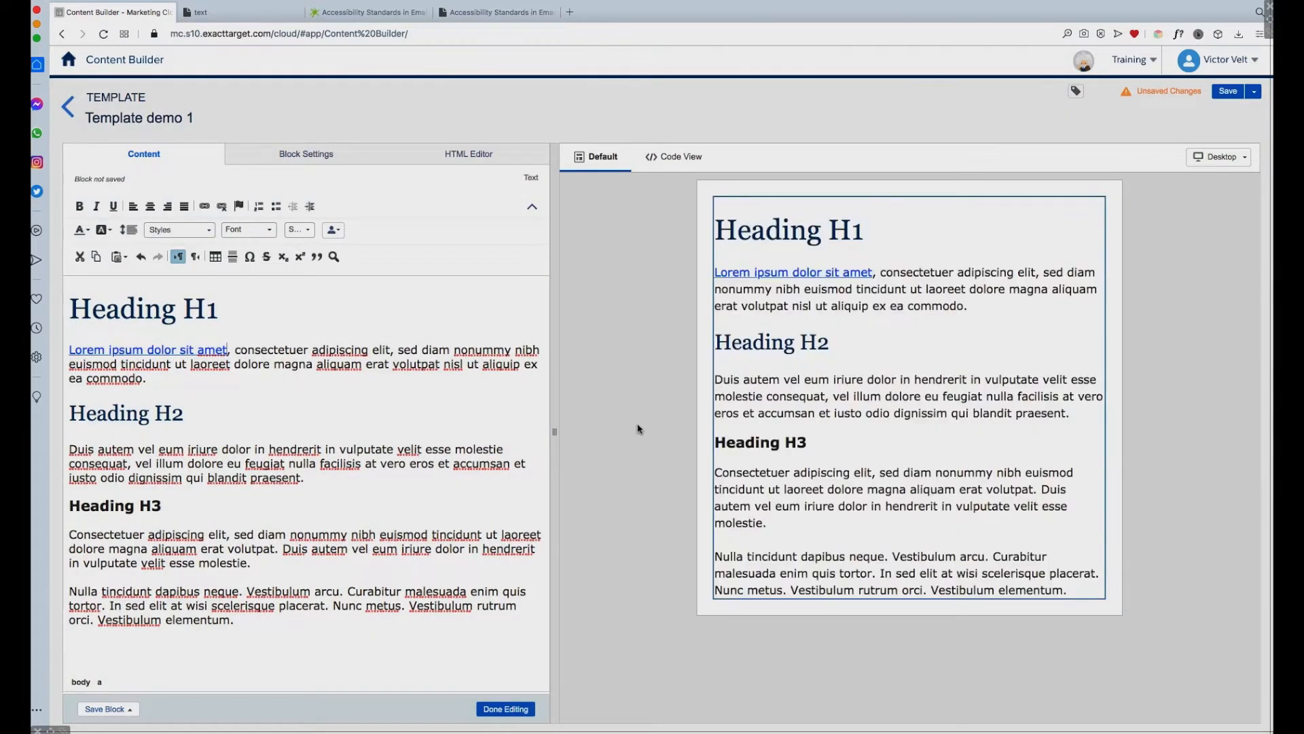
{"action": "left_click", "coordinate": [522, 711]}
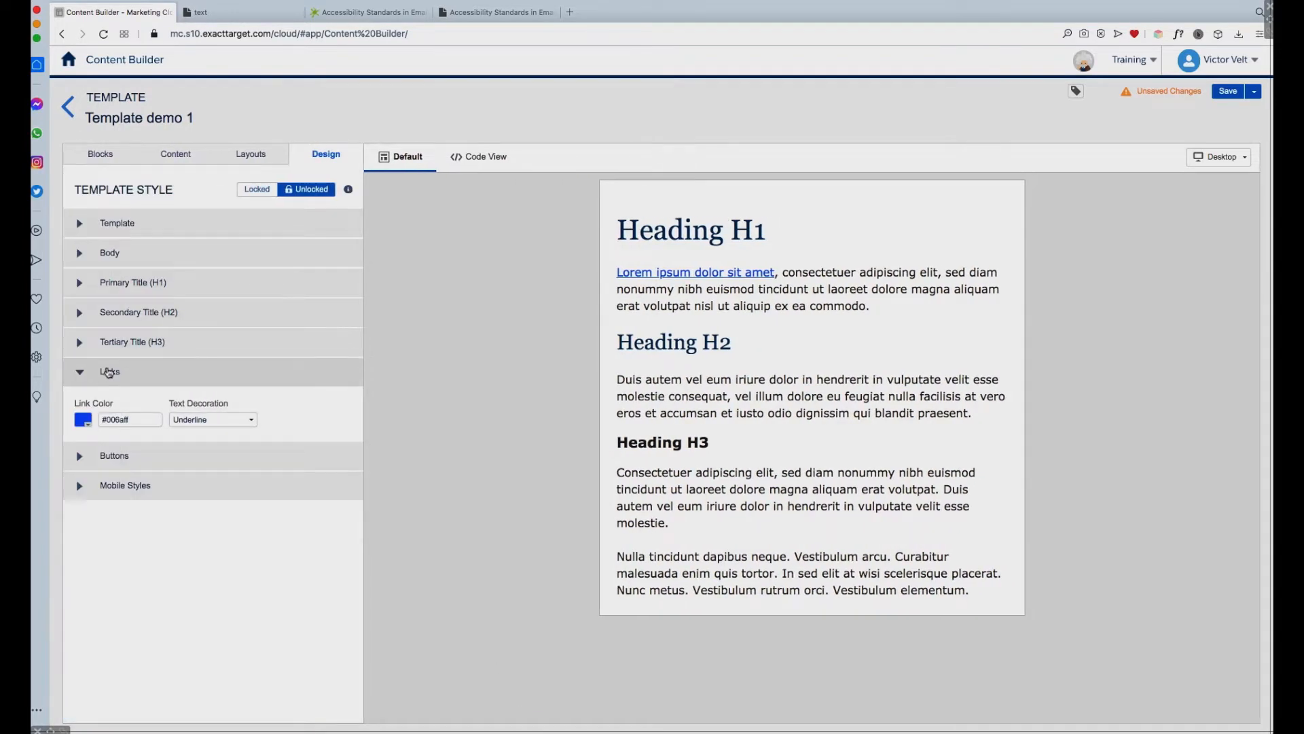
Step: Set the font of the template's global button style to Verdana
{"action": "left_click", "coordinate": [82, 375]}
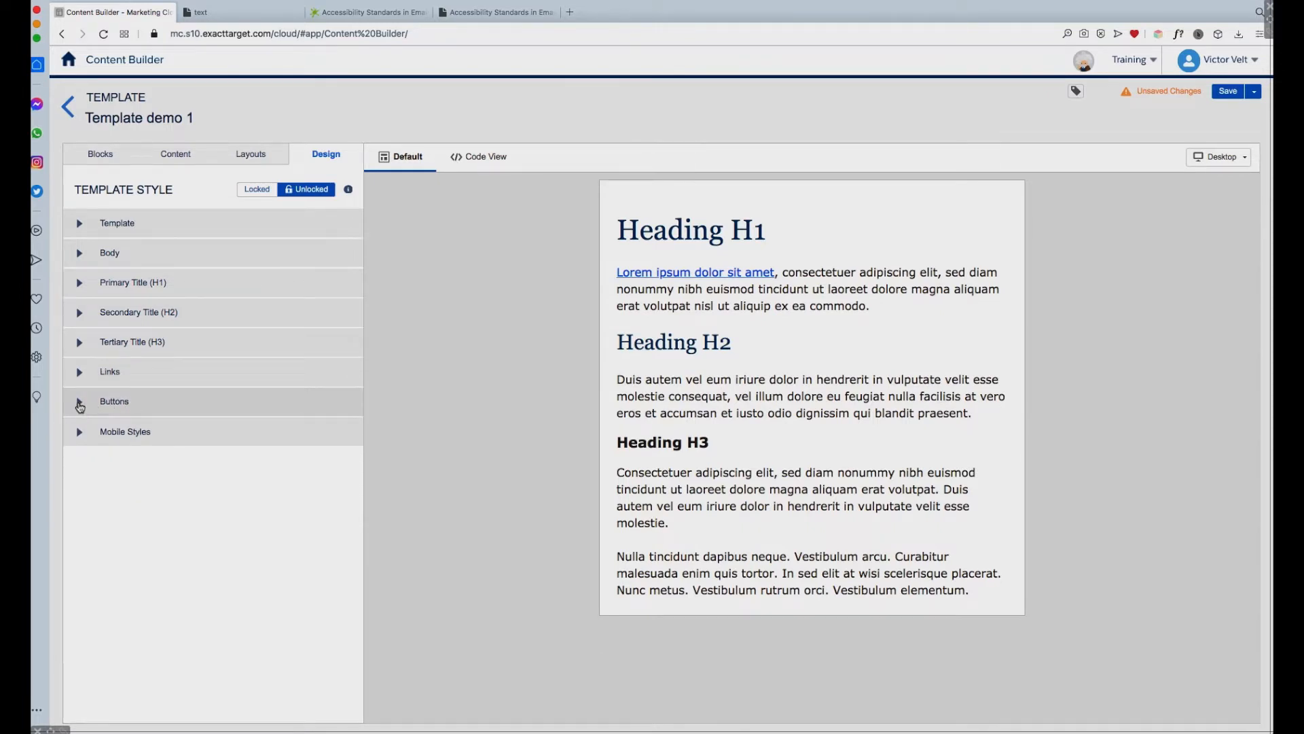
{"action": "left_click", "coordinate": [80, 403]}
{"action": "left_click_drag", "start_coordinate": [359, 491], "coordinate": [359, 629]}
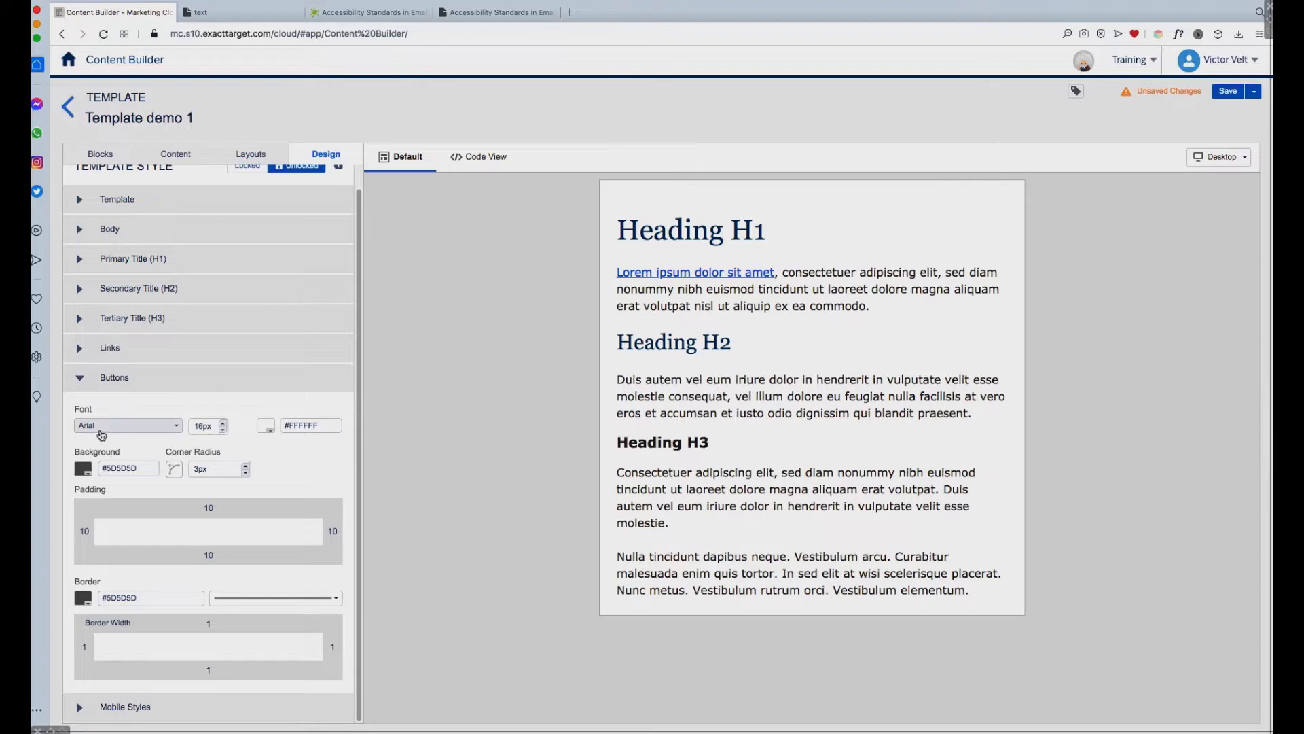
{"action": "left_click", "coordinate": [176, 428]}
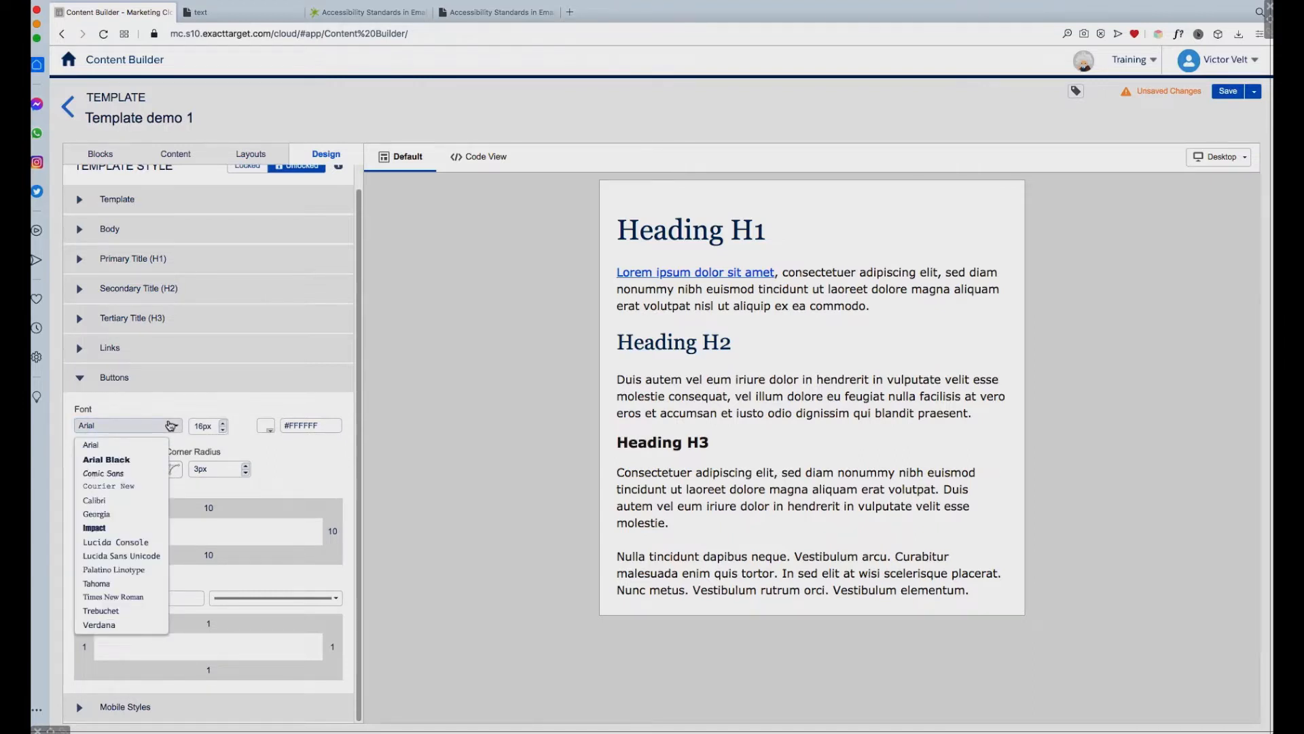
{"action": "left_click", "coordinate": [118, 625]}
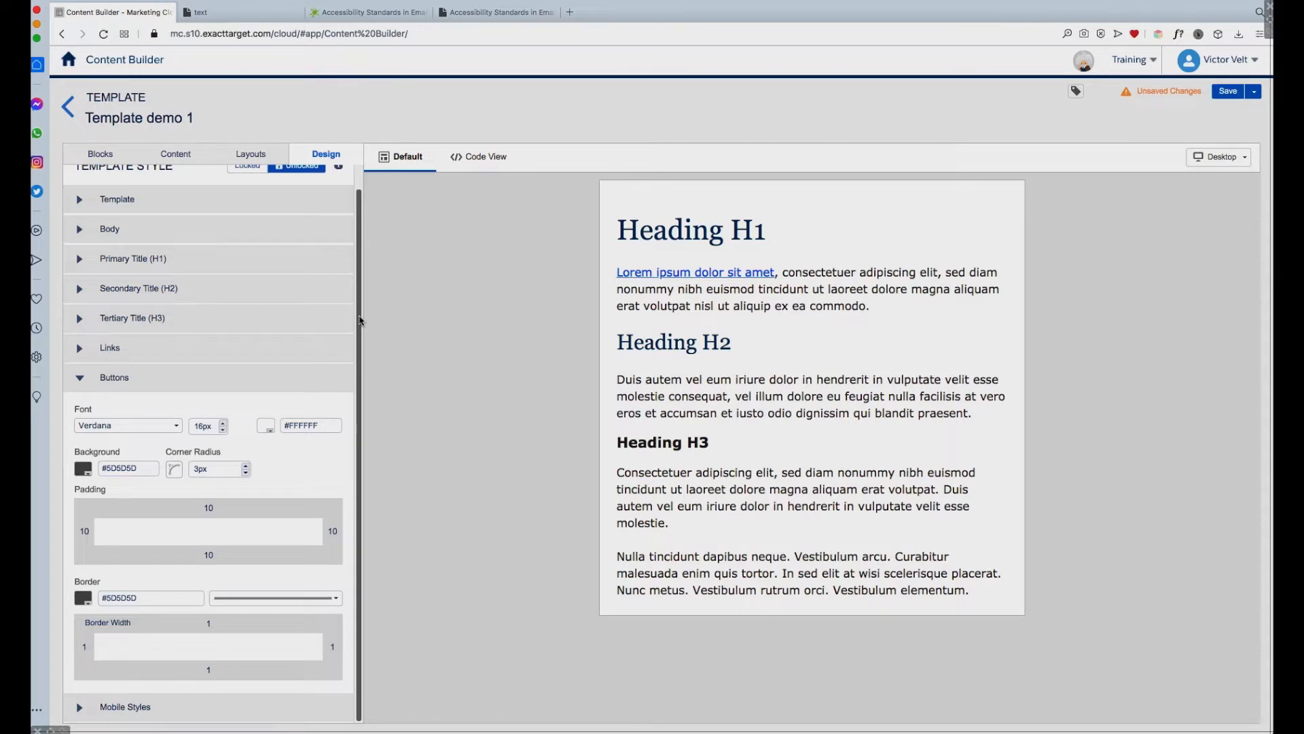
Step: Add a Button block below the text block in the template
{"action": "scroll", "coordinate": [360, 224], "scroll_direction": "up", "scroll_amount": 1}
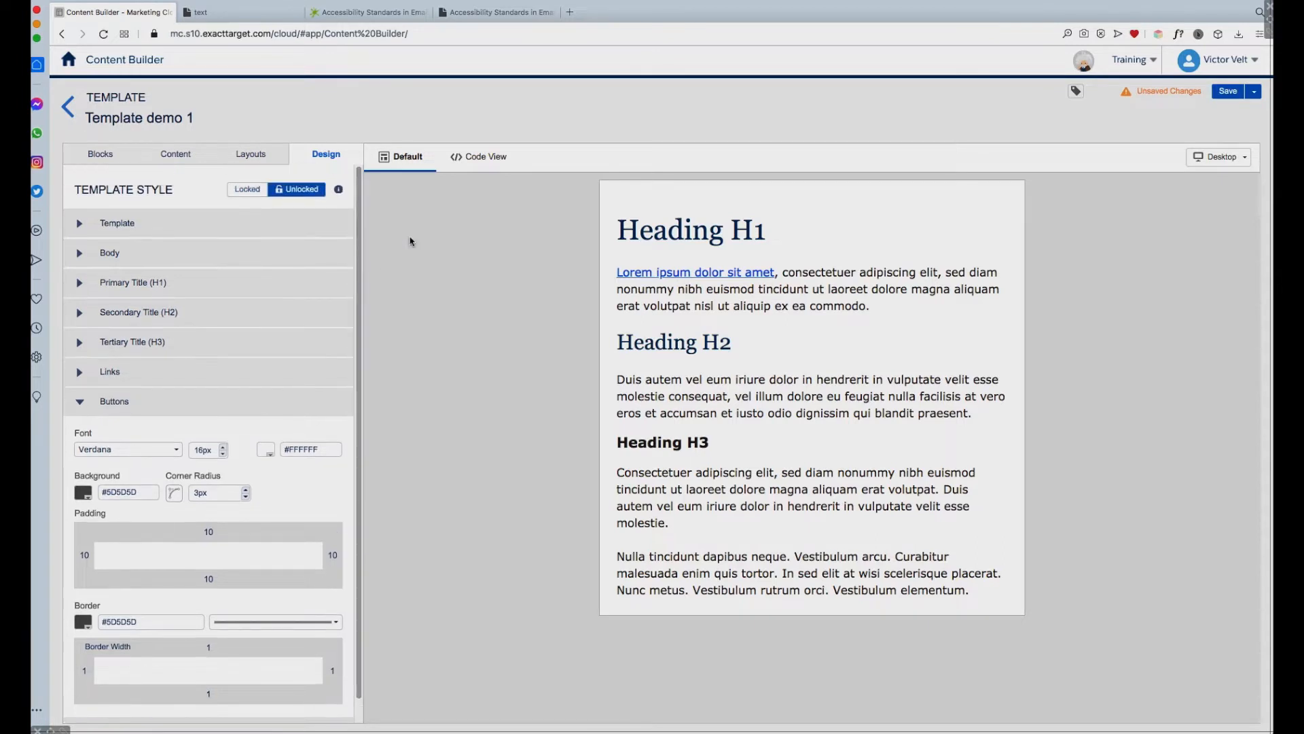
{"action": "left_click", "coordinate": [110, 155]}
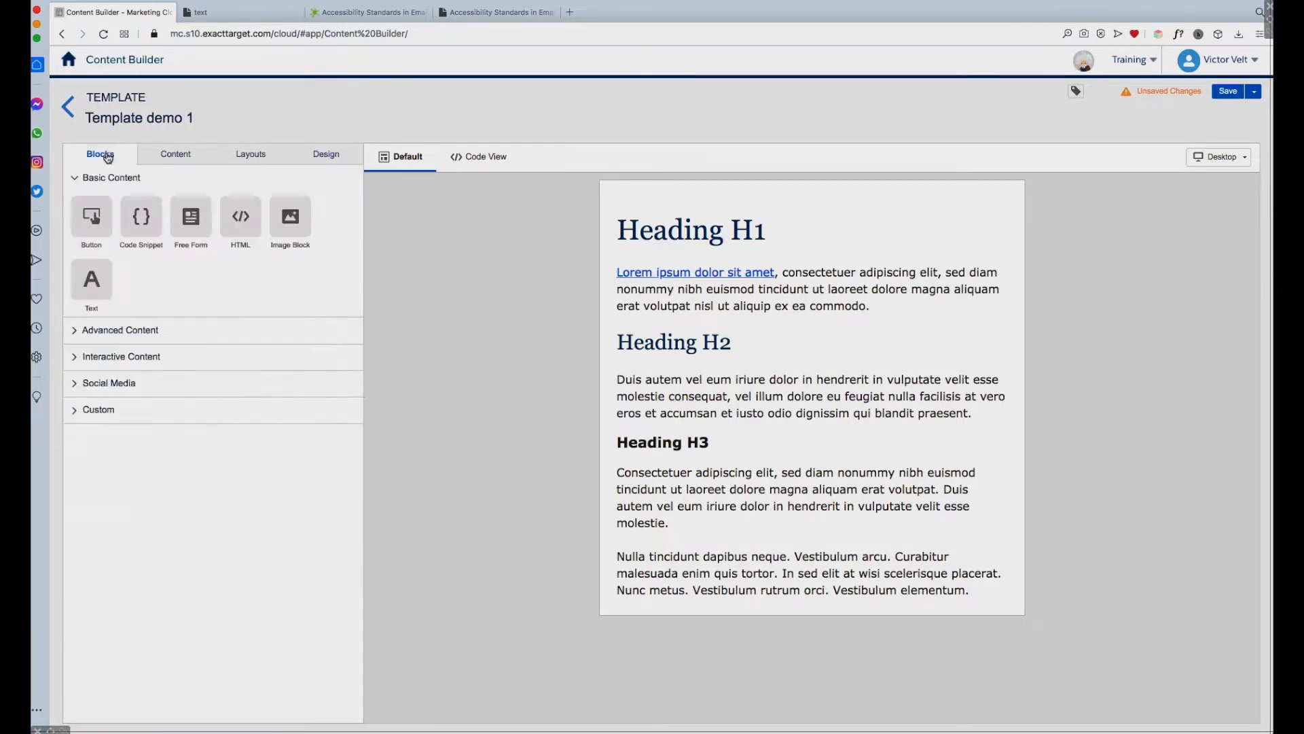
{"action": "left_click", "coordinate": [89, 222]}
{"action": "left_click_drag", "start_coordinate": [90, 222], "coordinate": [815, 598]}
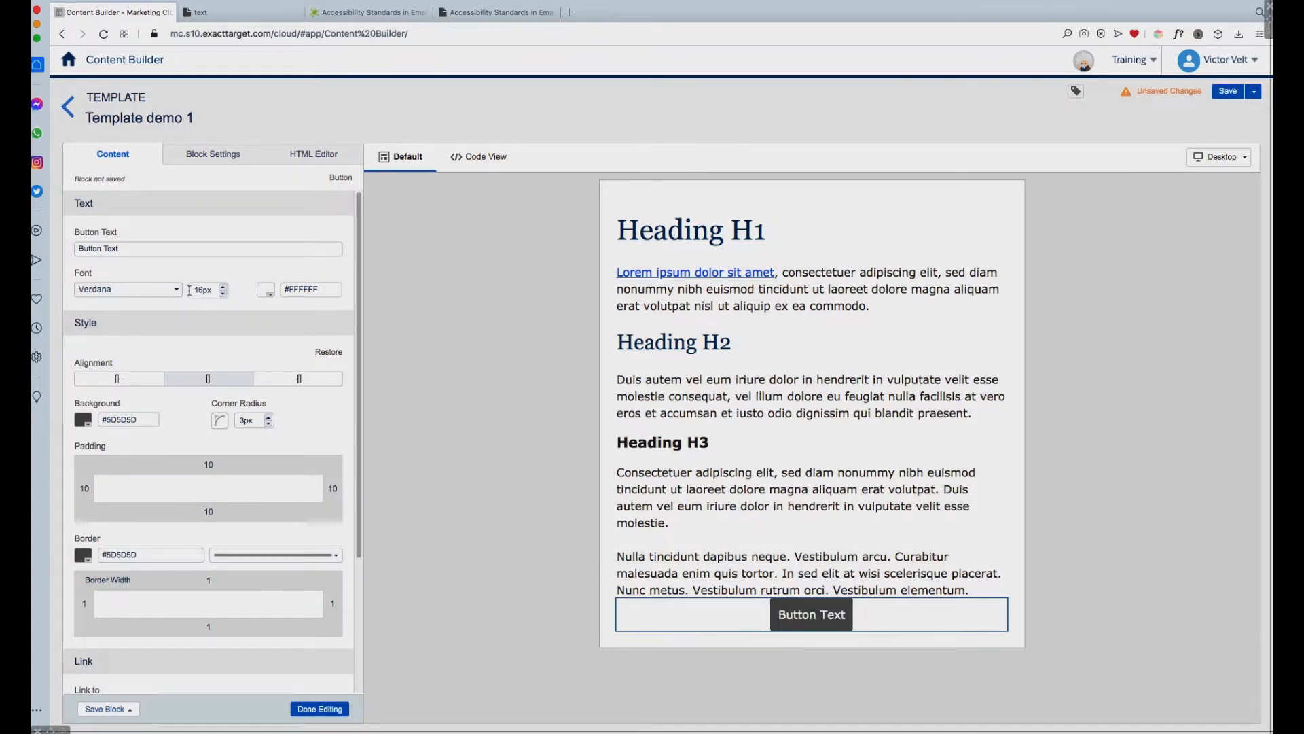
Step: Set the button's font size to 14px and its text to "LEARN MORE"
{"action": "left_click", "coordinate": [223, 293]}
{"action": "left_click", "coordinate": [223, 294]}
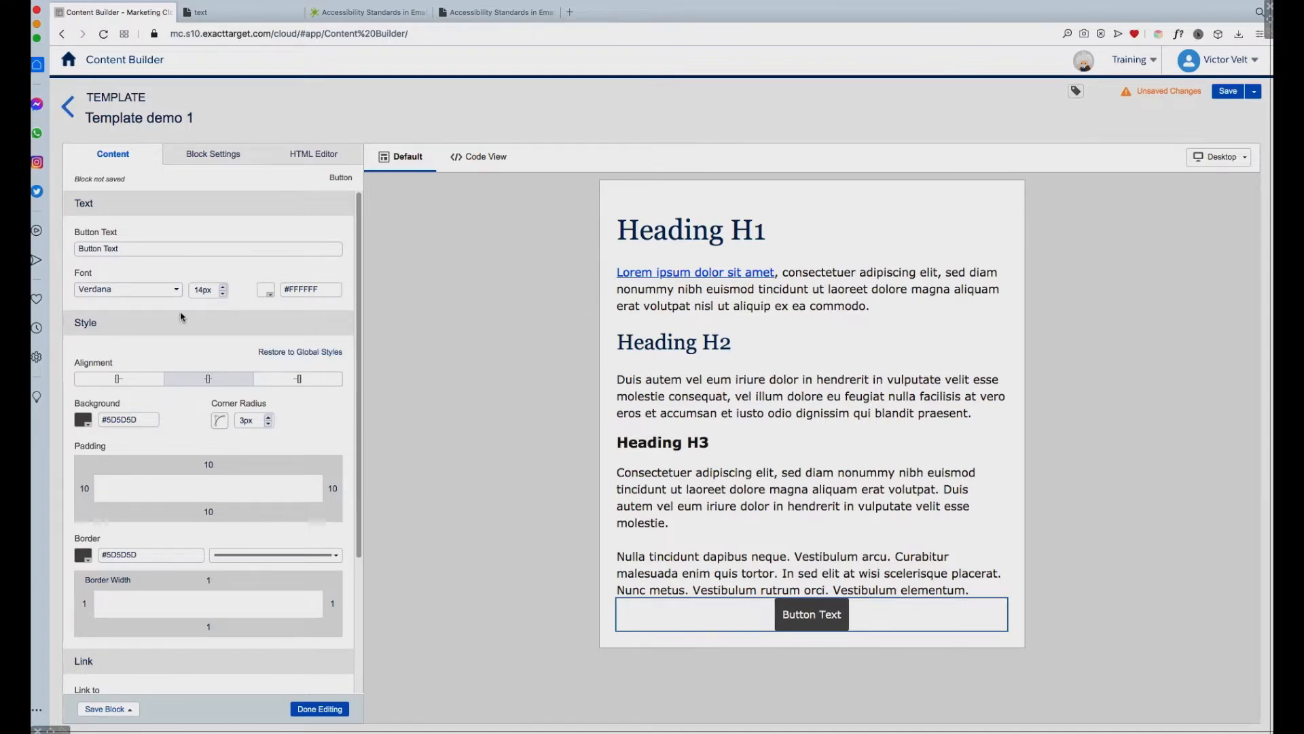
{"action": "left_click", "coordinate": [129, 289]}
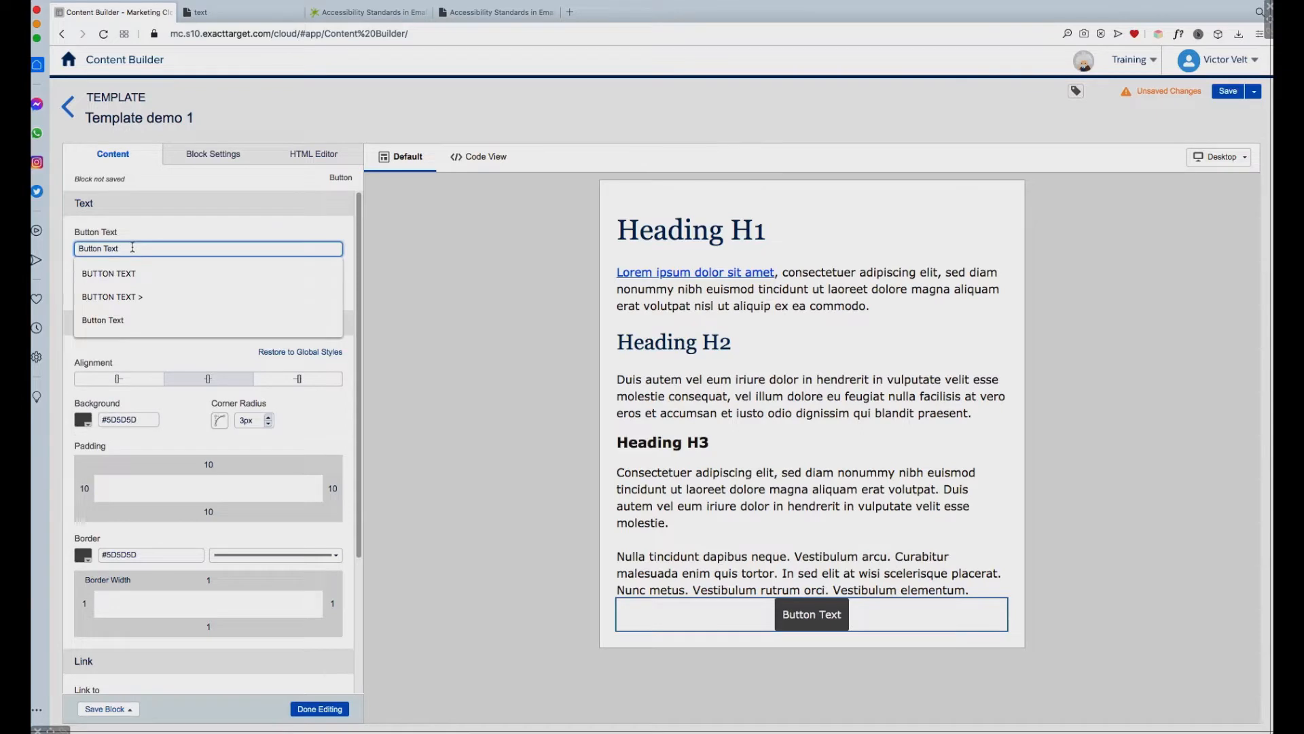
{"action": "left_click_drag", "start_coordinate": [131, 247], "coordinate": [68, 246]}
{"action": "type", "text": "LEARN MORE"}
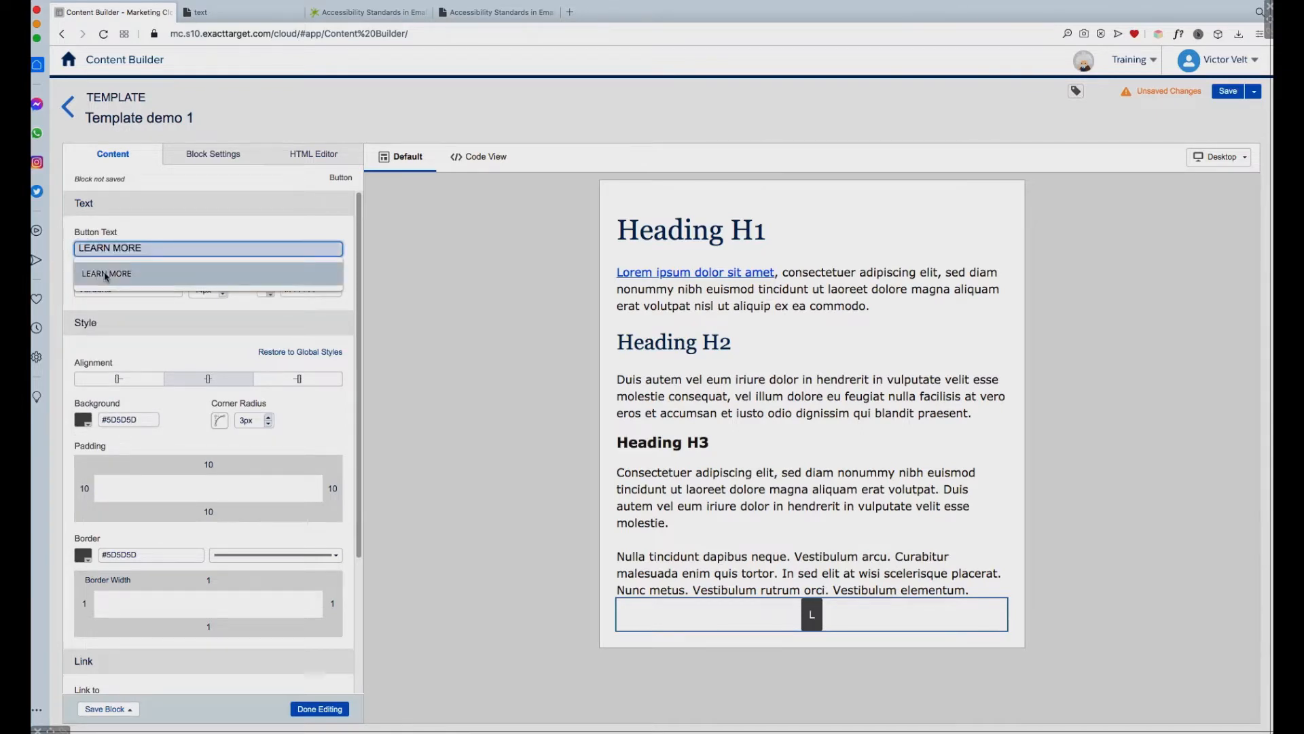
{"action": "left_click", "coordinate": [106, 275]}
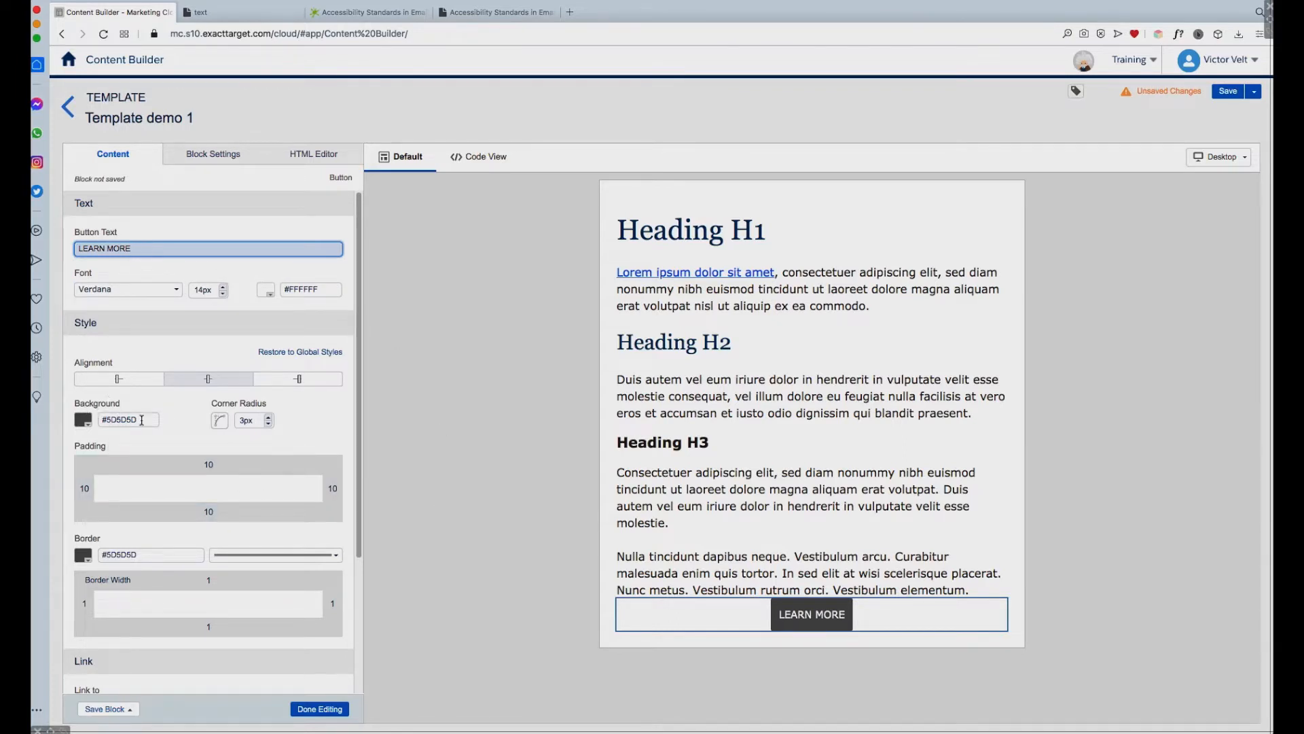
Step: Set both the background color and the border color of the LEARN MORE button to #286DC0
{"action": "left_click", "coordinate": [1273, 469]}
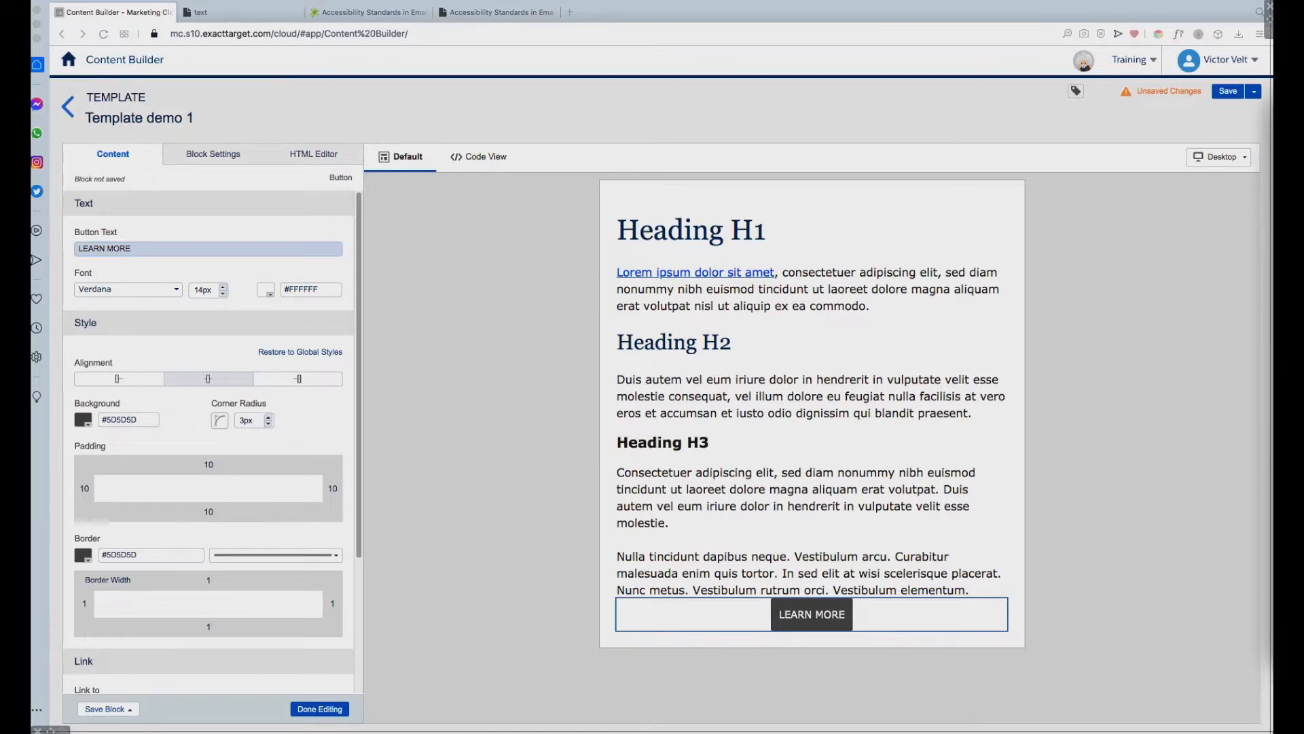
{"action": "left_click", "coordinate": [144, 420]}
{"action": "left_click_drag", "start_coordinate": [144, 419], "coordinate": [99, 421]}
{"action": "type", "text": "#286dc0"}
{"action": "left_click", "coordinate": [166, 438]}
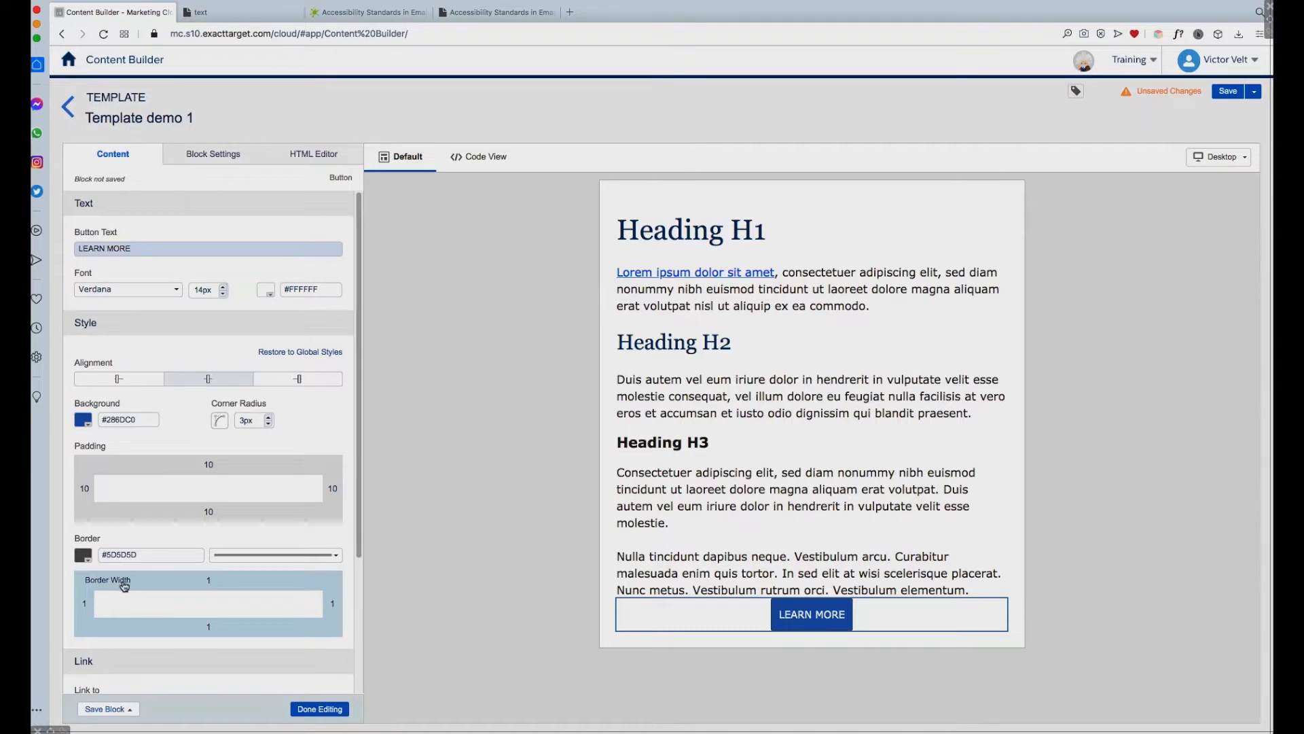
{"action": "left_click_drag", "start_coordinate": [142, 555], "coordinate": [102, 555]}
{"action": "type", "text": "#286dc0"}
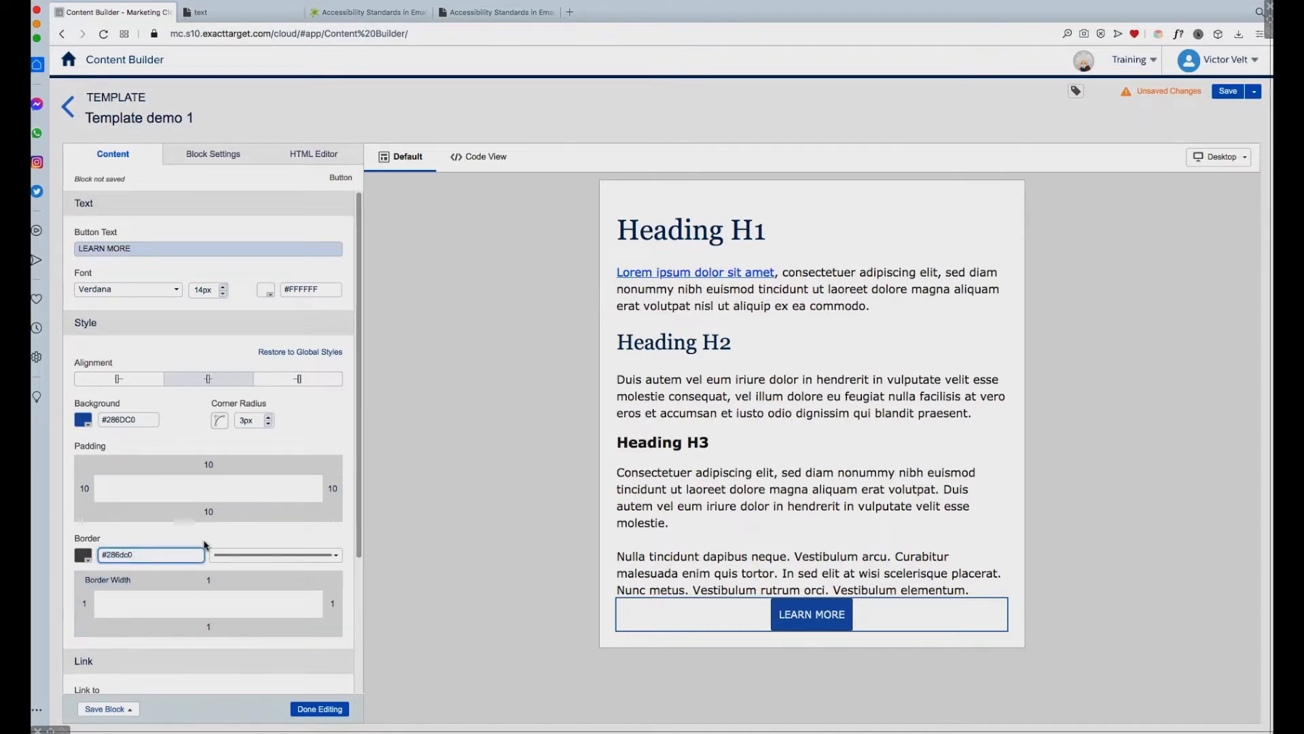
{"action": "left_click", "coordinate": [215, 535]}
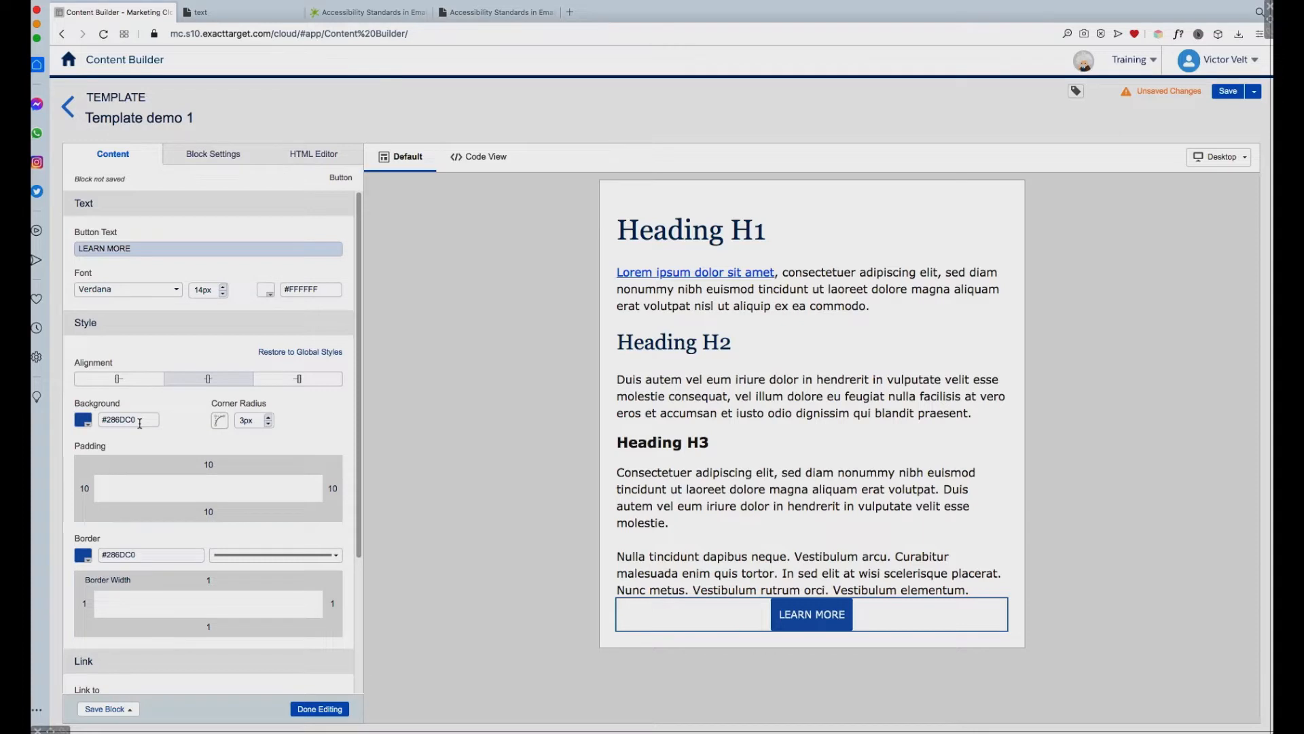
Step: Set the LEARN MORE button's corner radius to 0px
{"action": "left_click", "coordinate": [269, 417]}
{"action": "left_click", "coordinate": [269, 418]}
{"action": "left_click", "coordinate": [269, 418]}
{"action": "left_click", "coordinate": [268, 422]}
{"action": "left_click", "coordinate": [269, 425]}
{"action": "left_click", "coordinate": [269, 425]}
Step: Unlink the LEARN MORE button's padding values and set the left and right padding to 25px
{"action": "left_click", "coordinate": [211, 467]}
{"action": "left_click", "coordinate": [238, 468]}
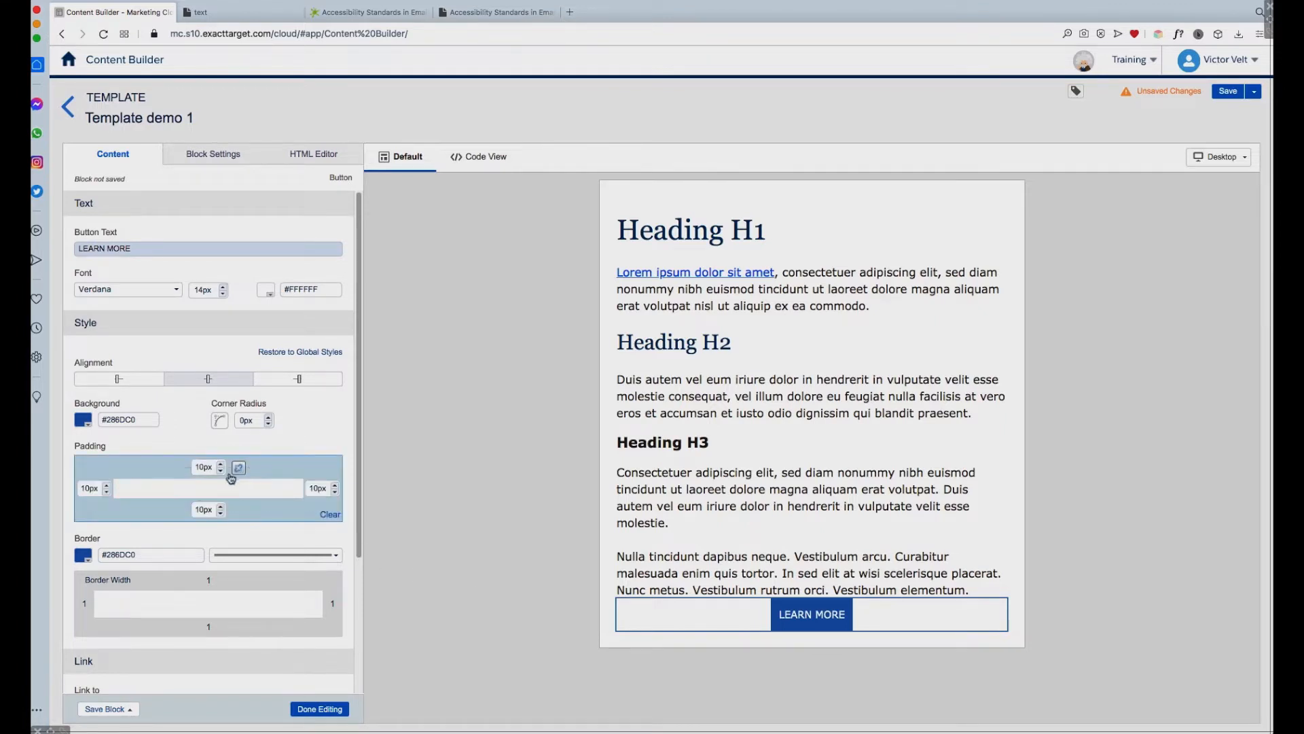
{"action": "double_click", "coordinate": [87, 487]}
{"action": "type", "text": "20"}
{"action": "left_click_drag", "start_coordinate": [90, 490], "coordinate": [85, 490]}
{"action": "type", "text": "3"}
{"action": "key", "text": "BackSpace"}
{"action": "left_click", "coordinate": [314, 489]}
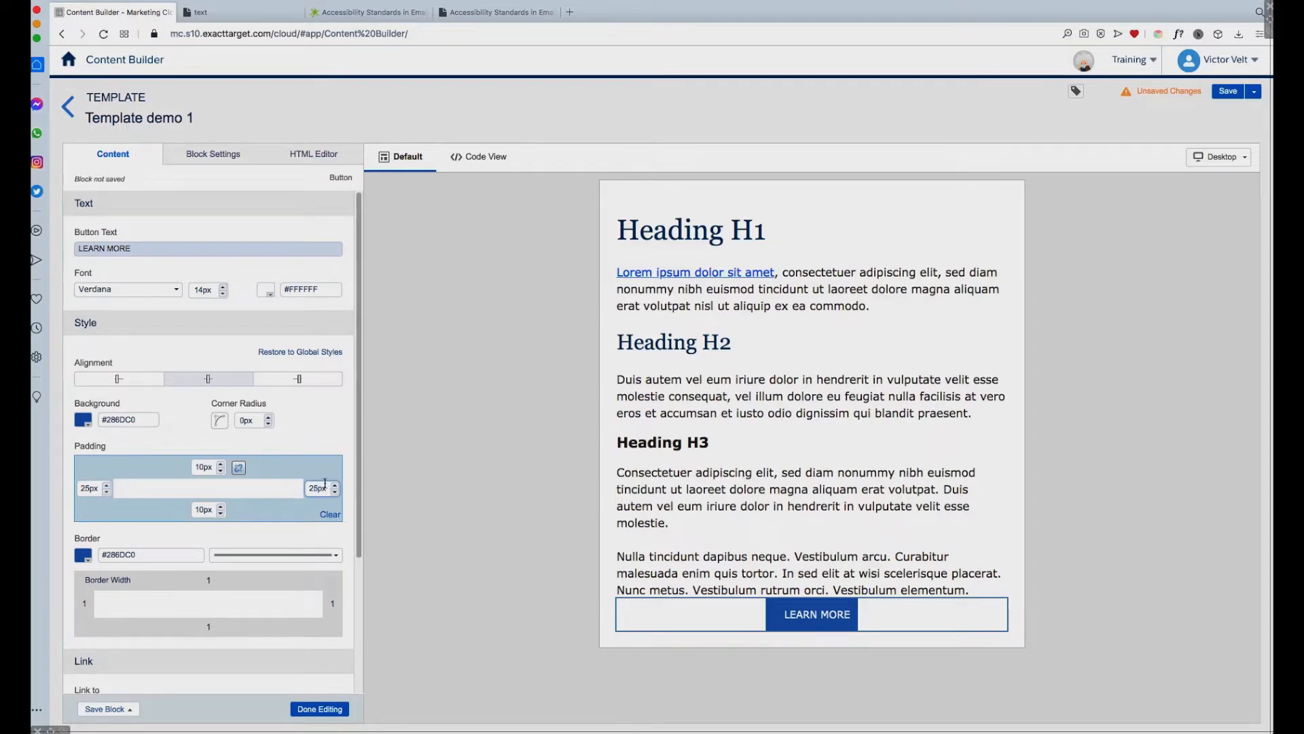
{"action": "left_click", "coordinate": [330, 440]}
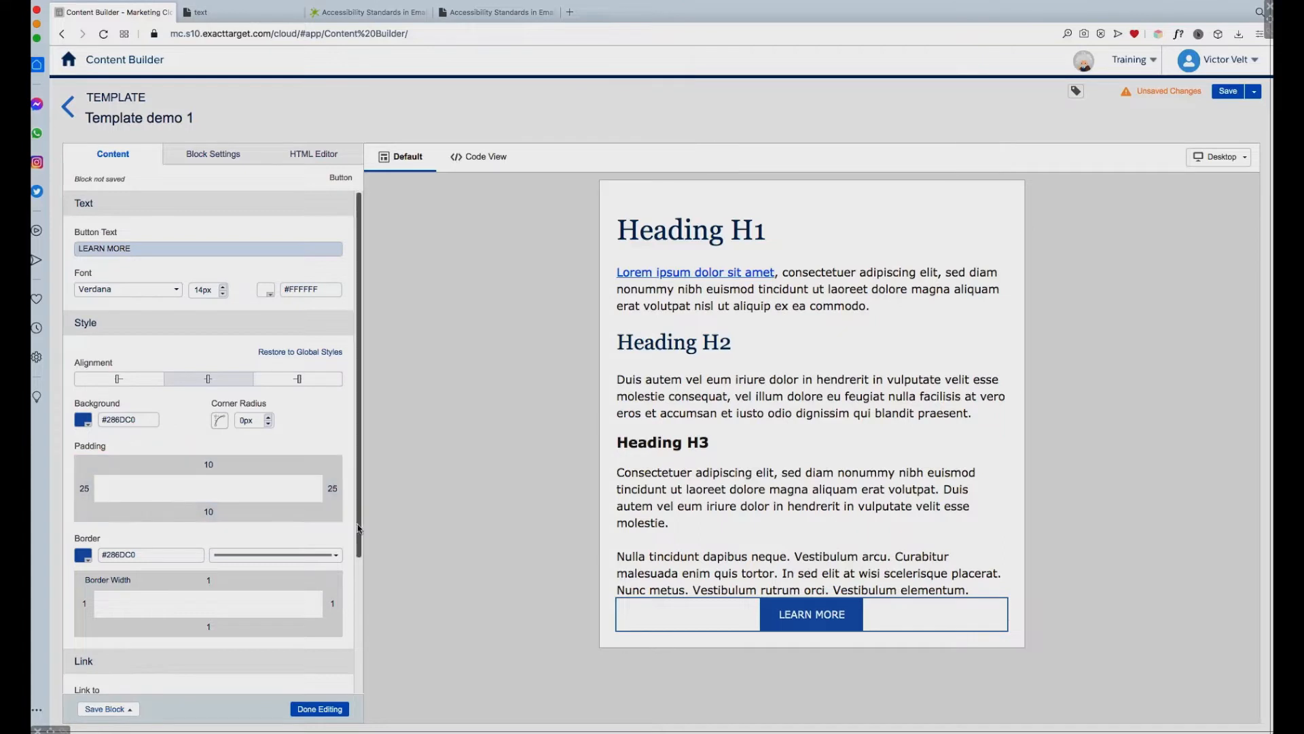
Step: Set the button's link URL to "#", leaving its title and tracking alias empty
{"action": "scroll", "coordinate": [360, 542], "scroll_direction": "down", "scroll_amount": 5}
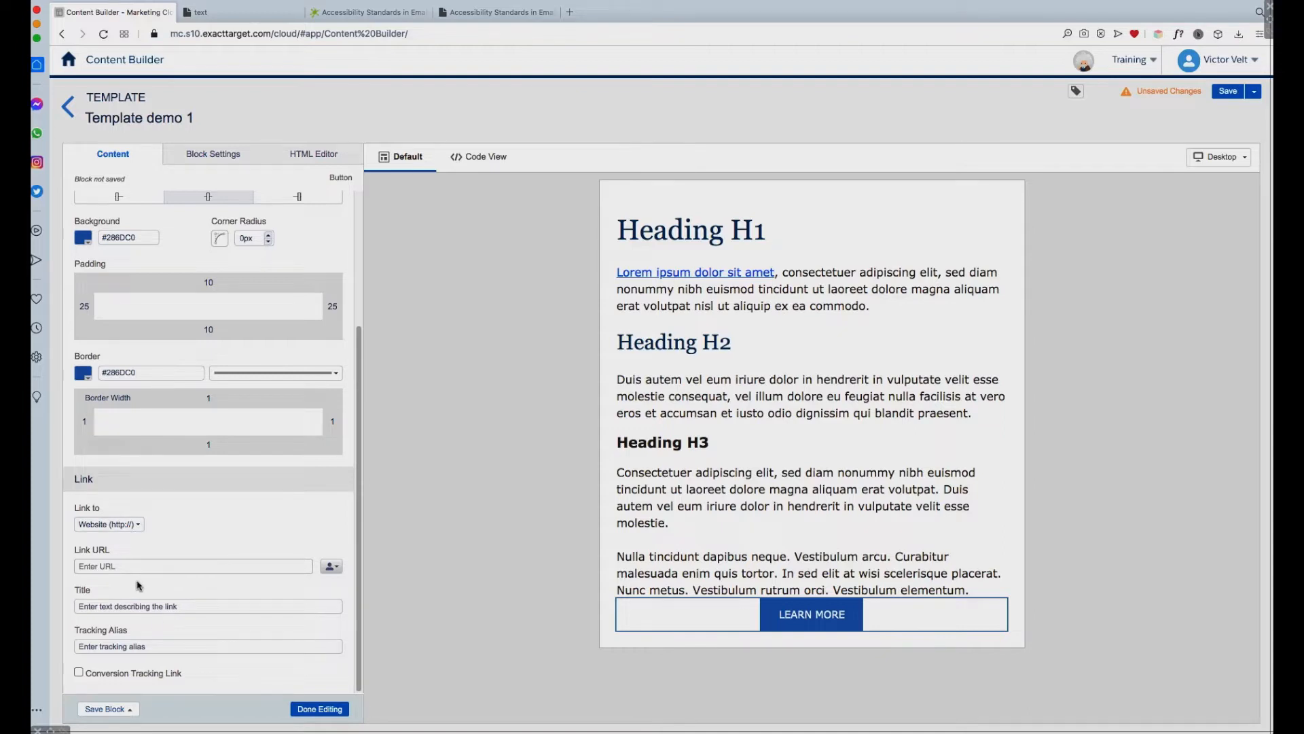
{"action": "left_click", "coordinate": [106, 566]}
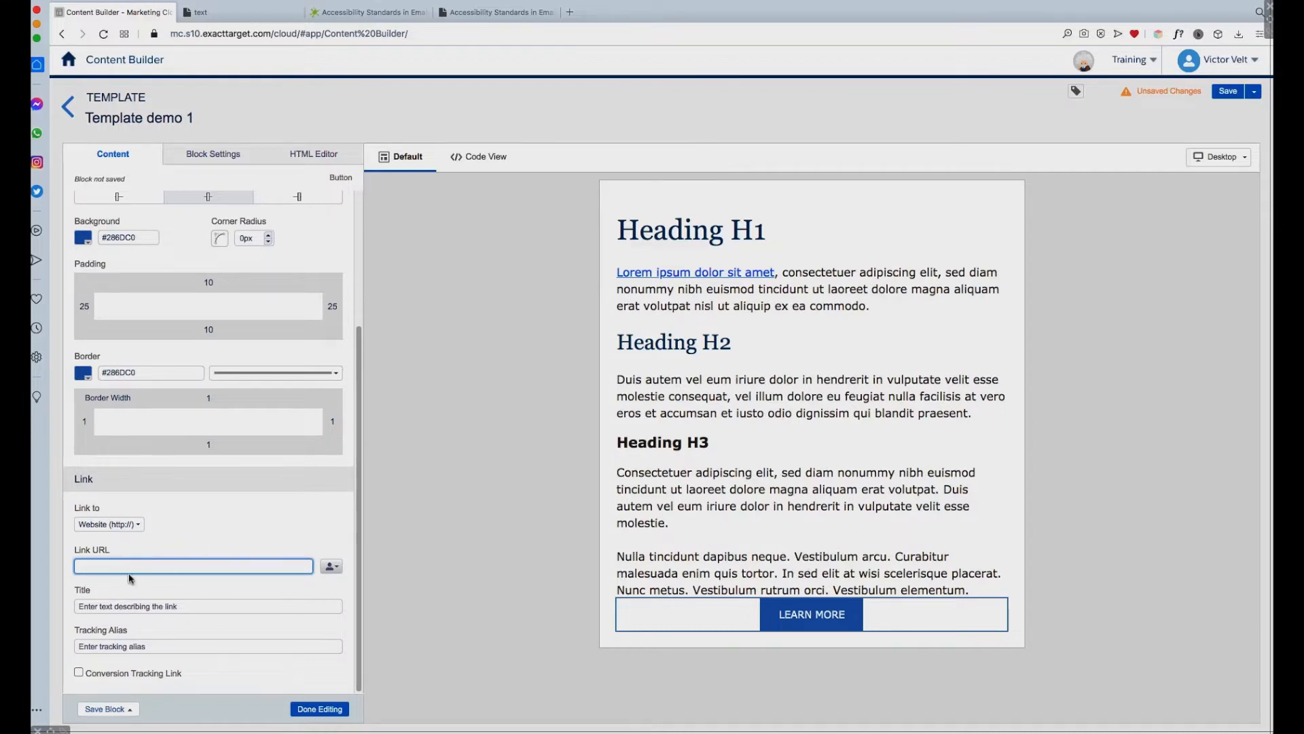
{"action": "left_click", "coordinate": [207, 535]}
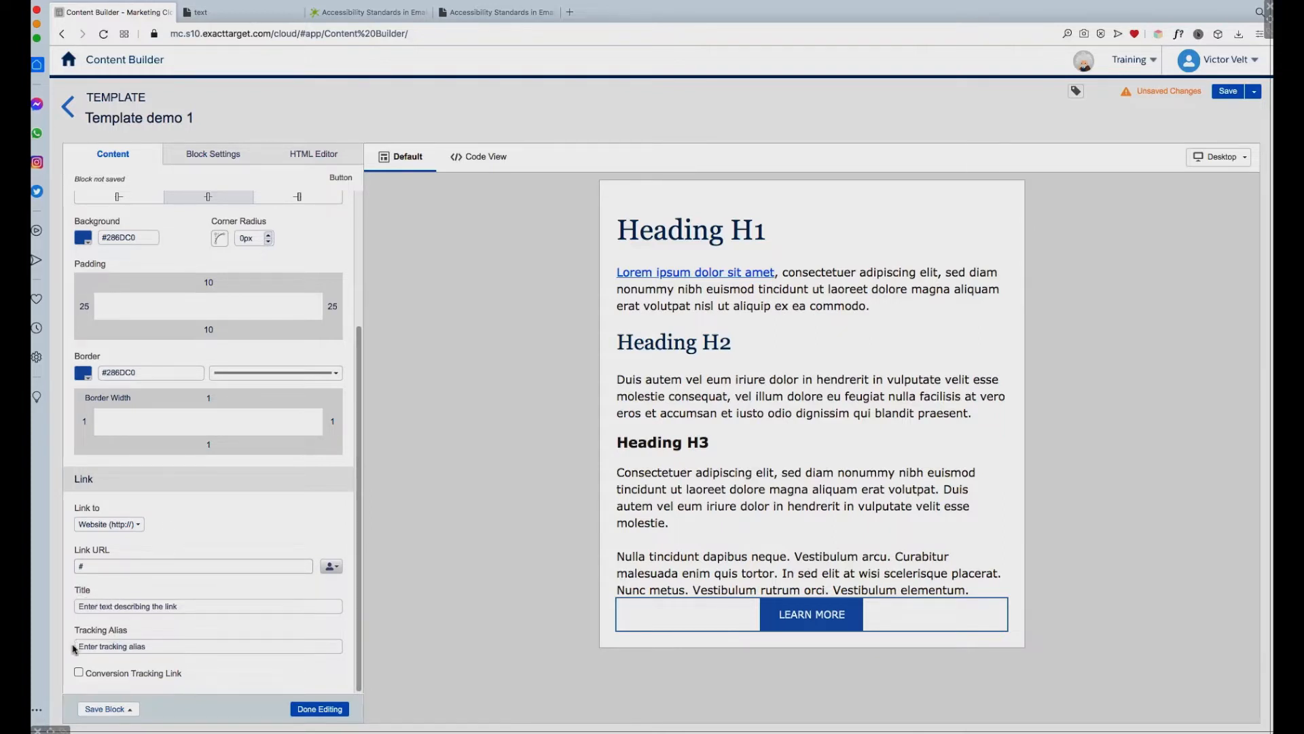
{"action": "left_click", "coordinate": [157, 647]}
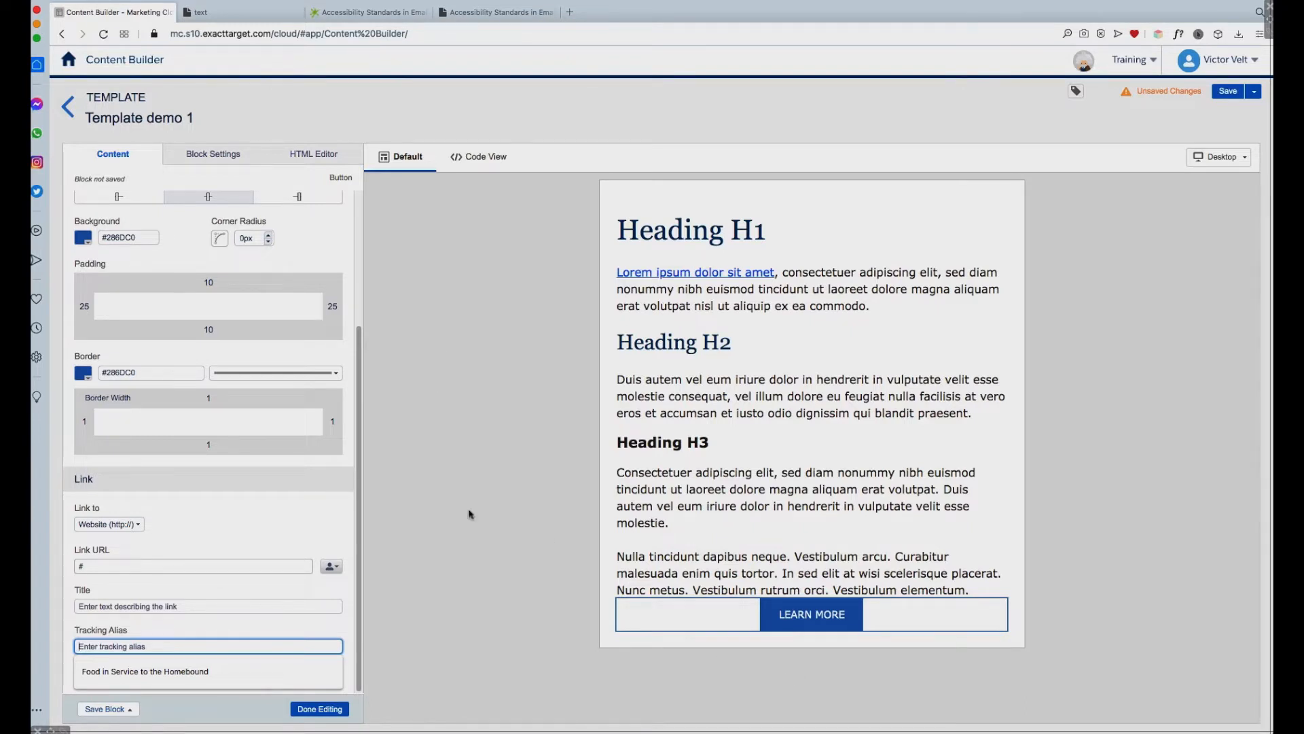
{"action": "left_click", "coordinate": [272, 671]}
{"action": "scroll", "coordinate": [360, 625], "scroll_direction": "up", "scroll_amount": 3}
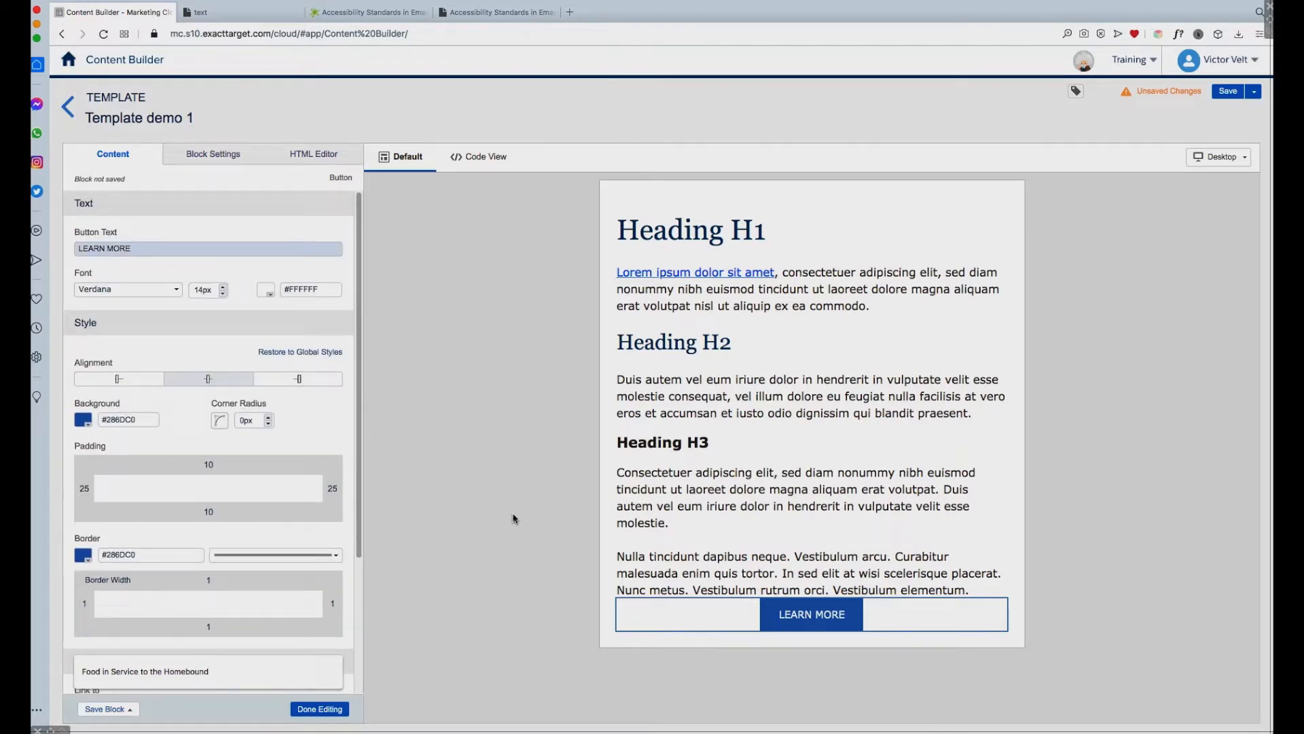
{"action": "left_click", "coordinate": [145, 248]}
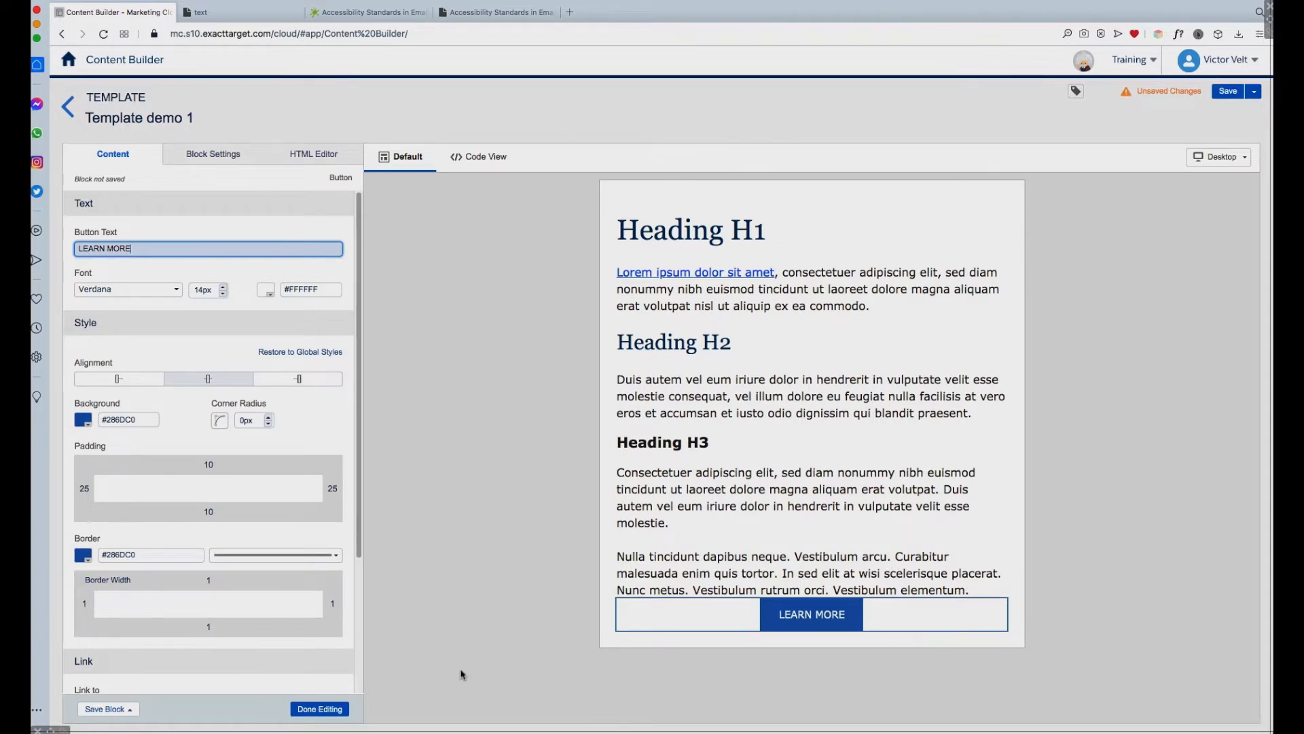
Step: Open the HTML code of the LEARN MORE button block and format it into indented lines
{"action": "left_click", "coordinate": [313, 159]}
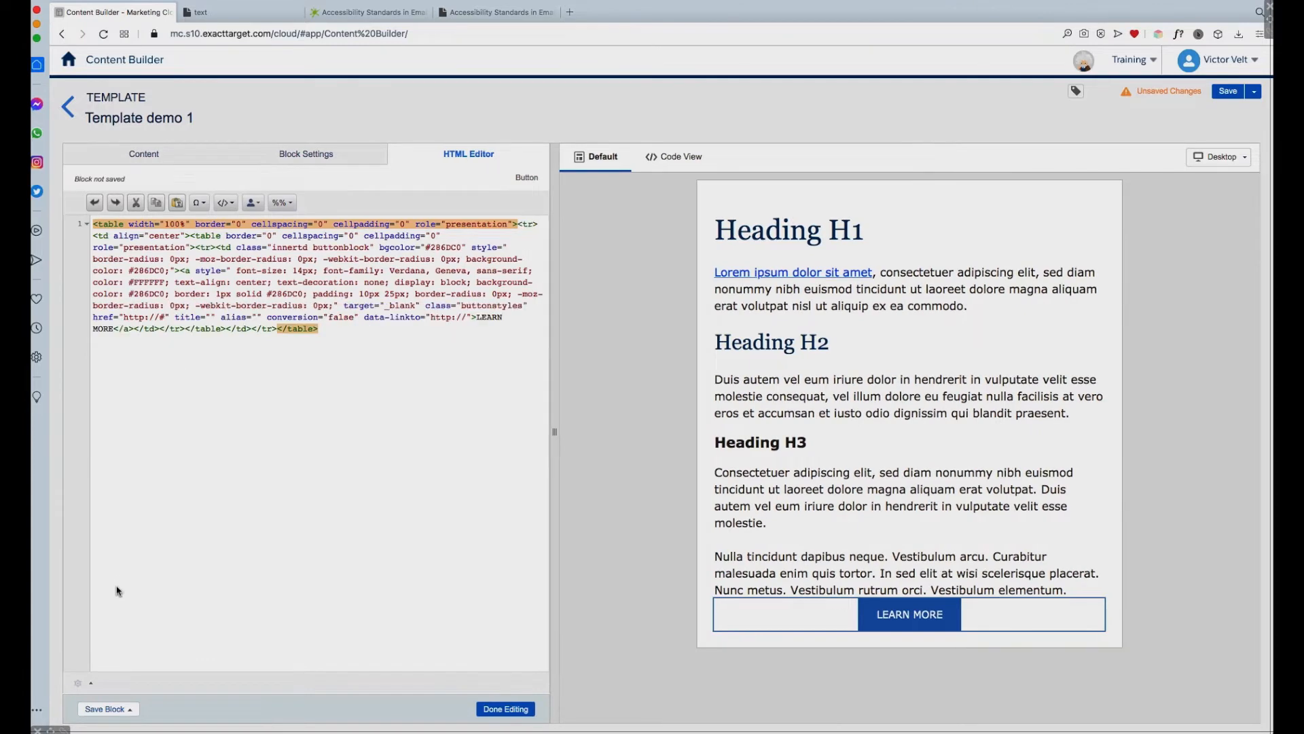
{"action": "left_click", "coordinate": [82, 683]}
{"action": "left_click", "coordinate": [128, 626]}
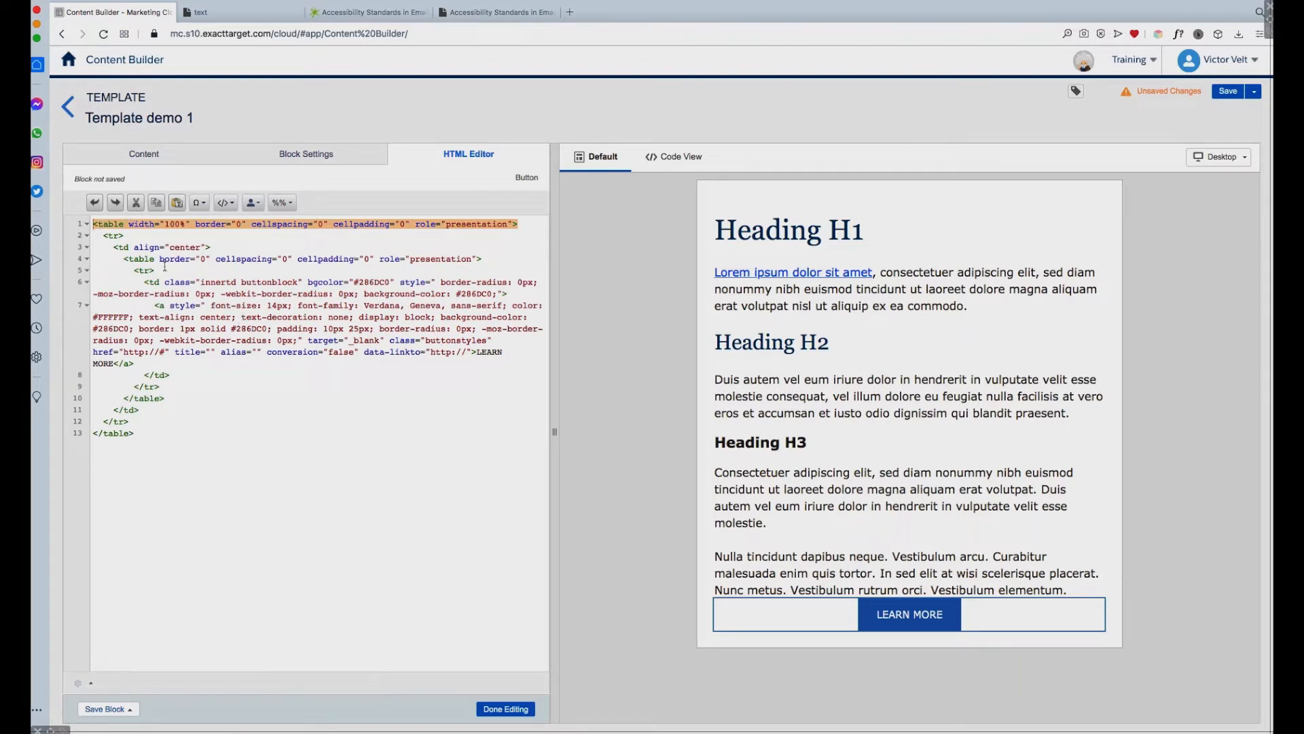
Step: Examine the inner table's role attribute, the link text, and the link's title and alias attributes in the button code
{"action": "left_click_drag", "start_coordinate": [474, 259], "coordinate": [379, 259]}
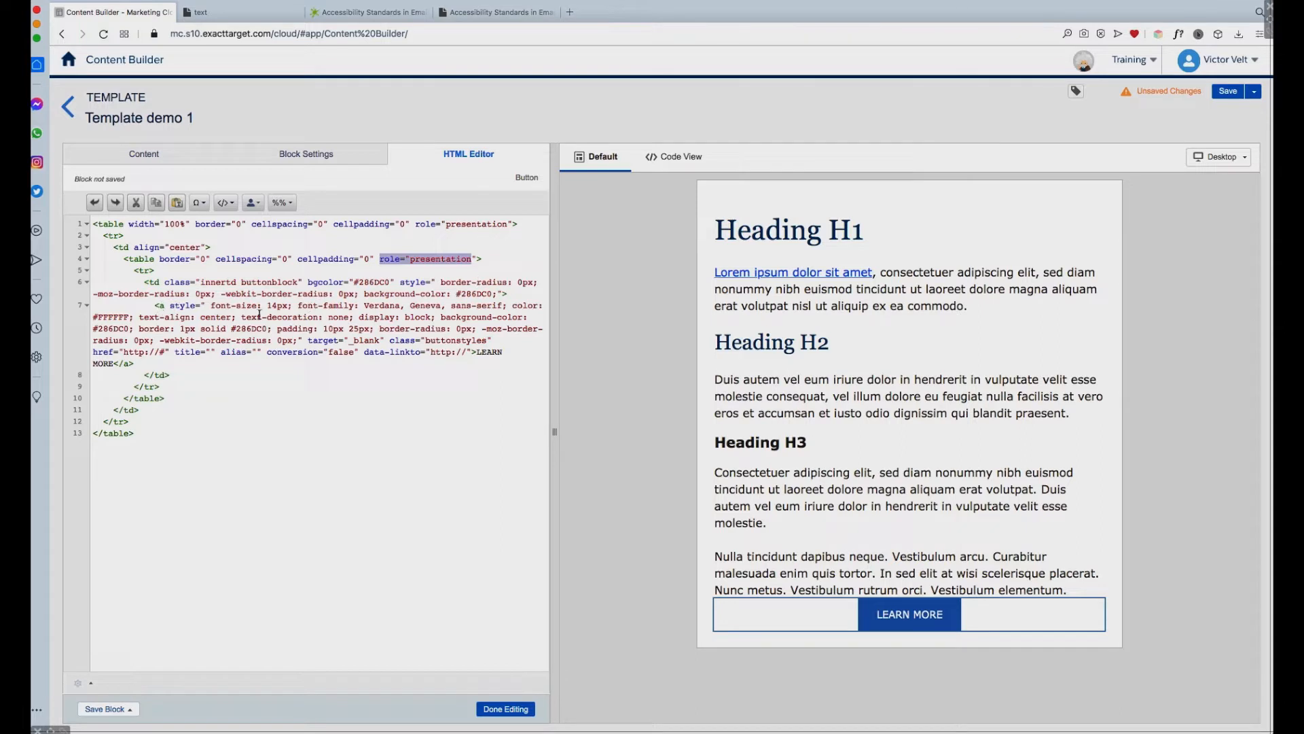
{"action": "left_click_drag", "start_coordinate": [480, 354], "coordinate": [113, 364]}
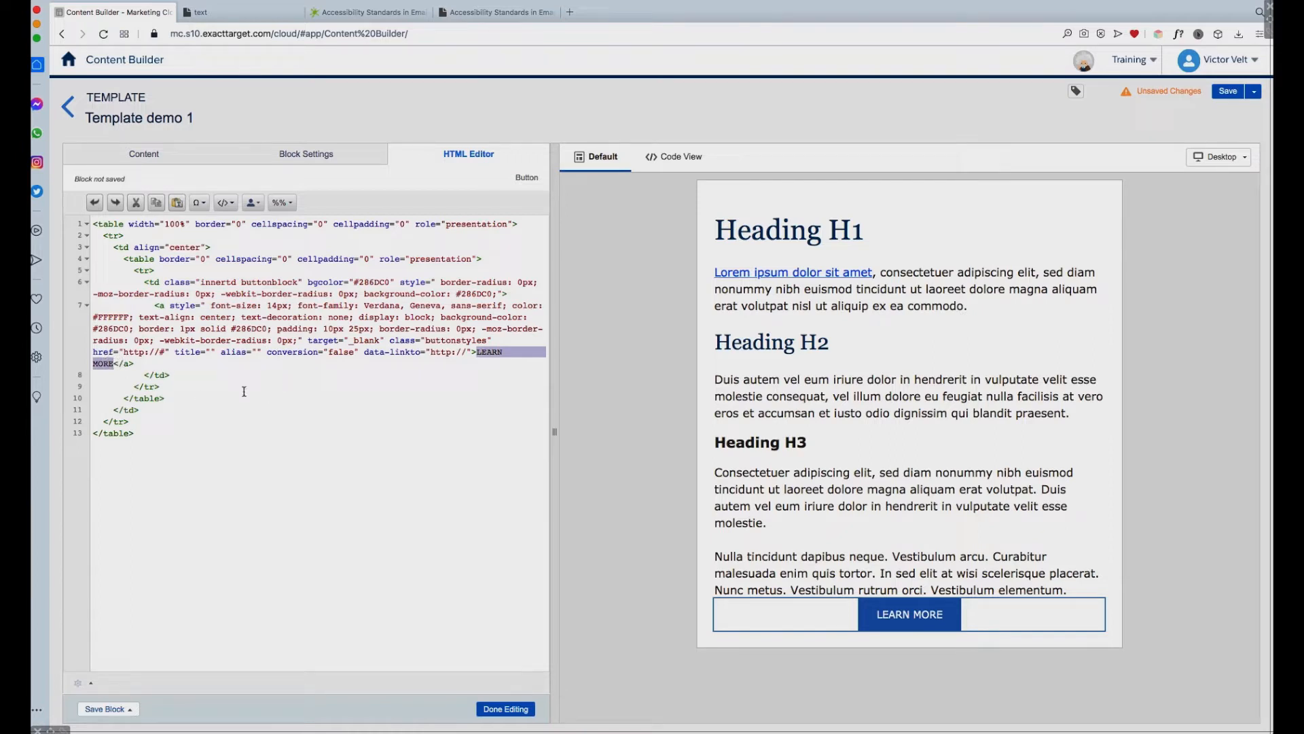
{"action": "left_click_drag", "start_coordinate": [218, 352], "coordinate": [177, 355]}
{"action": "left_click_drag", "start_coordinate": [262, 352], "coordinate": [222, 353]}
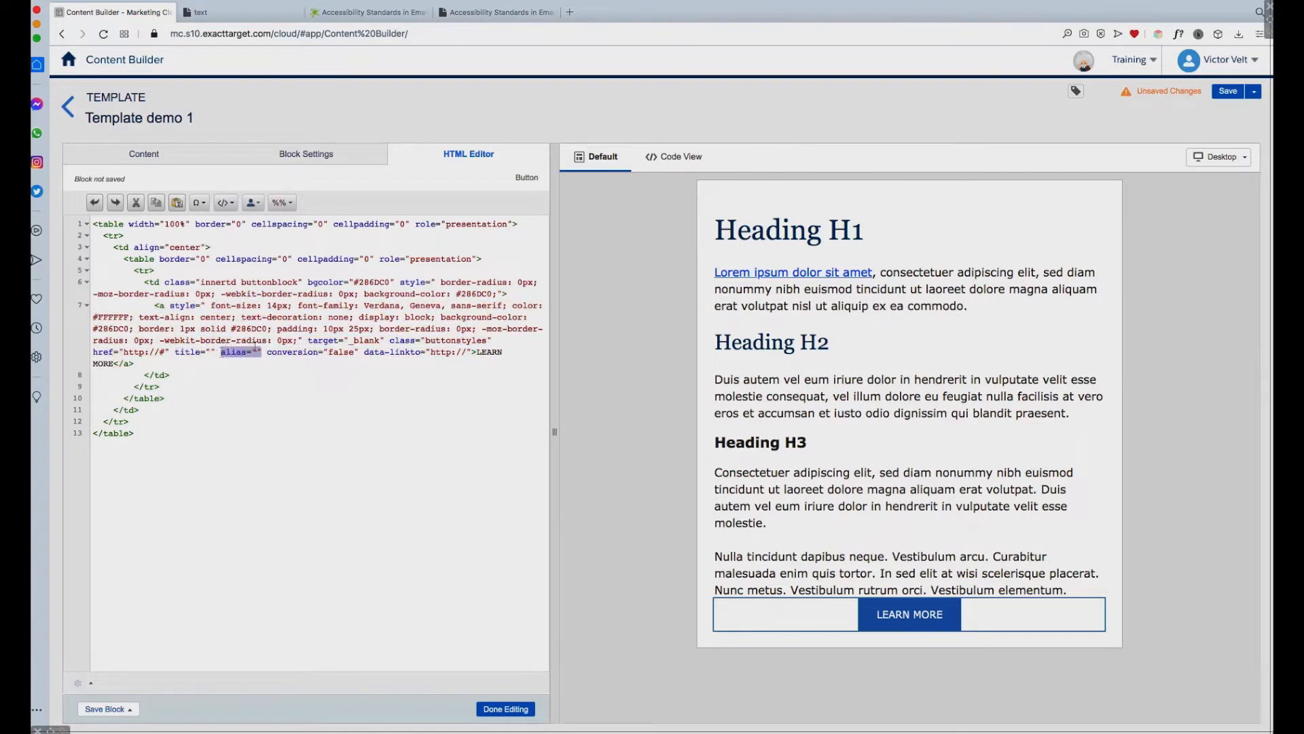
Step: Add an empty aria-label="" attribute after the alias attribute in the button's link tag and finish editing the block
{"action": "left_click", "coordinate": [259, 352]}
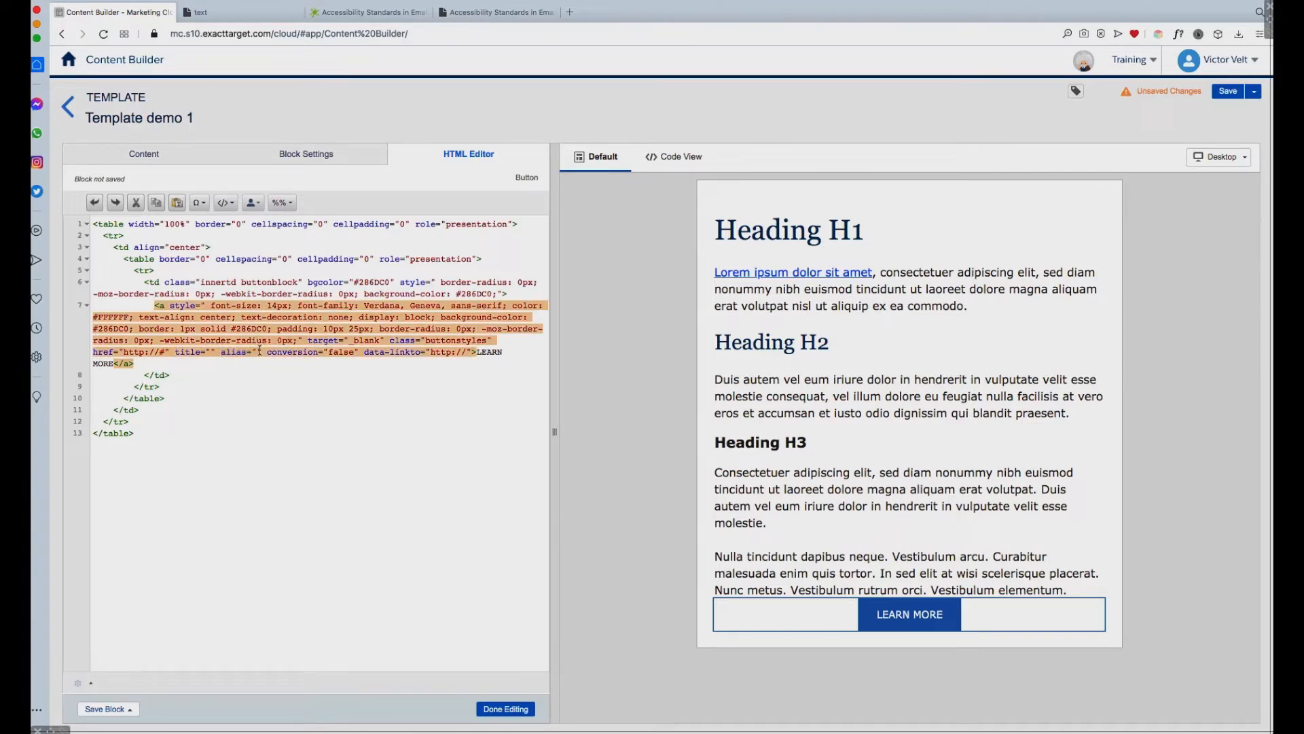
{"action": "left_click", "coordinate": [262, 351]}
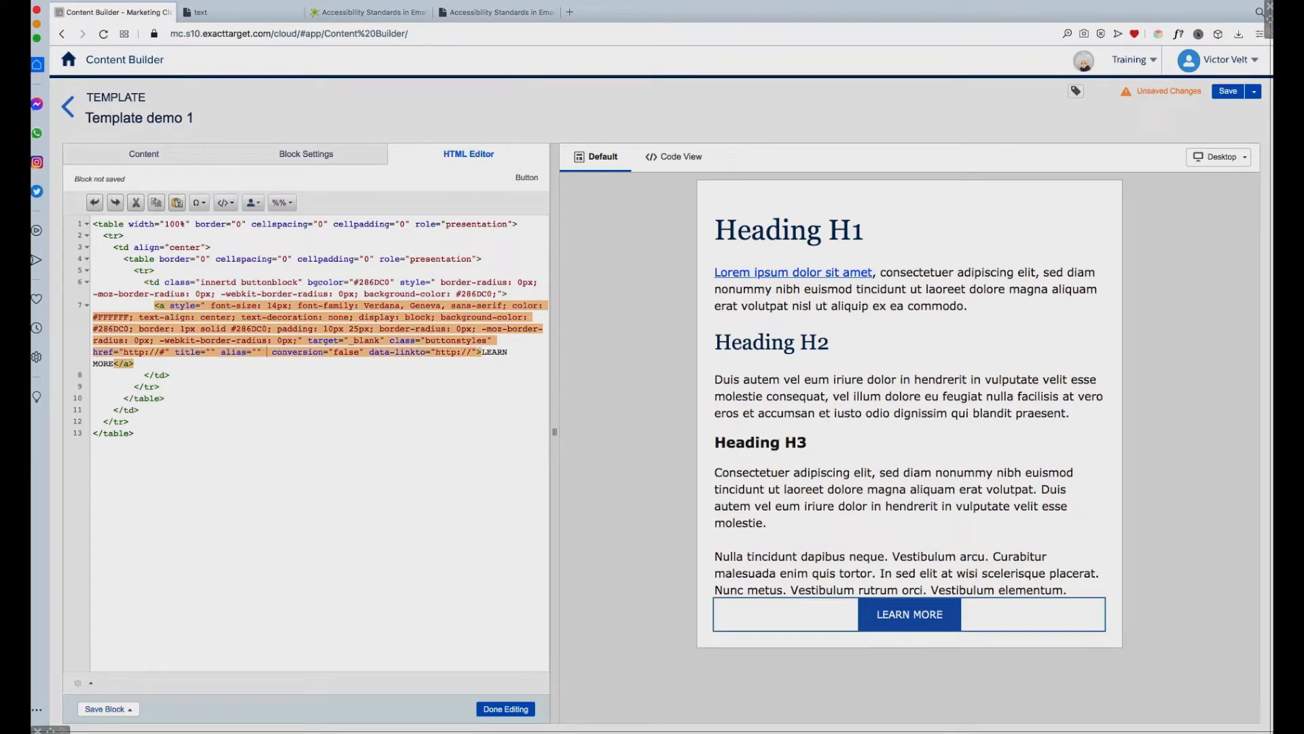
{"action": "type", "text": "aria-l"}
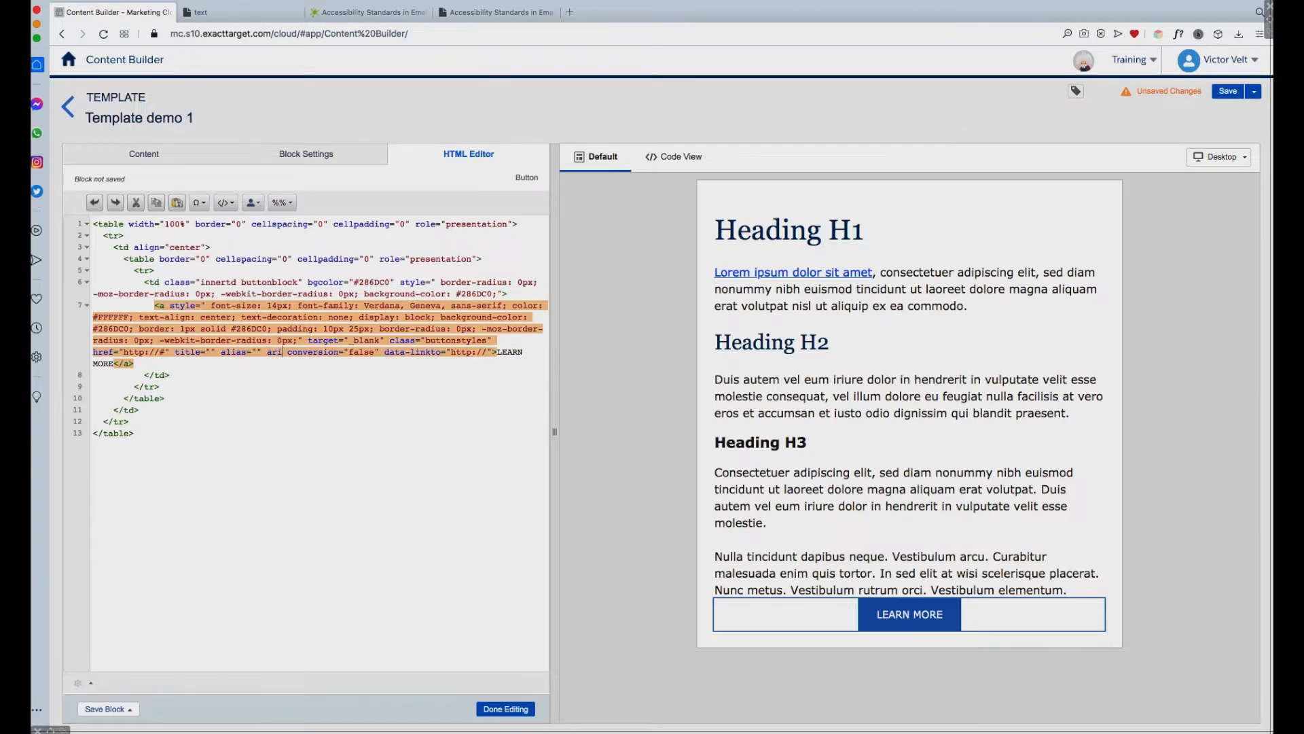
{"action": "type", "text": "abel"}
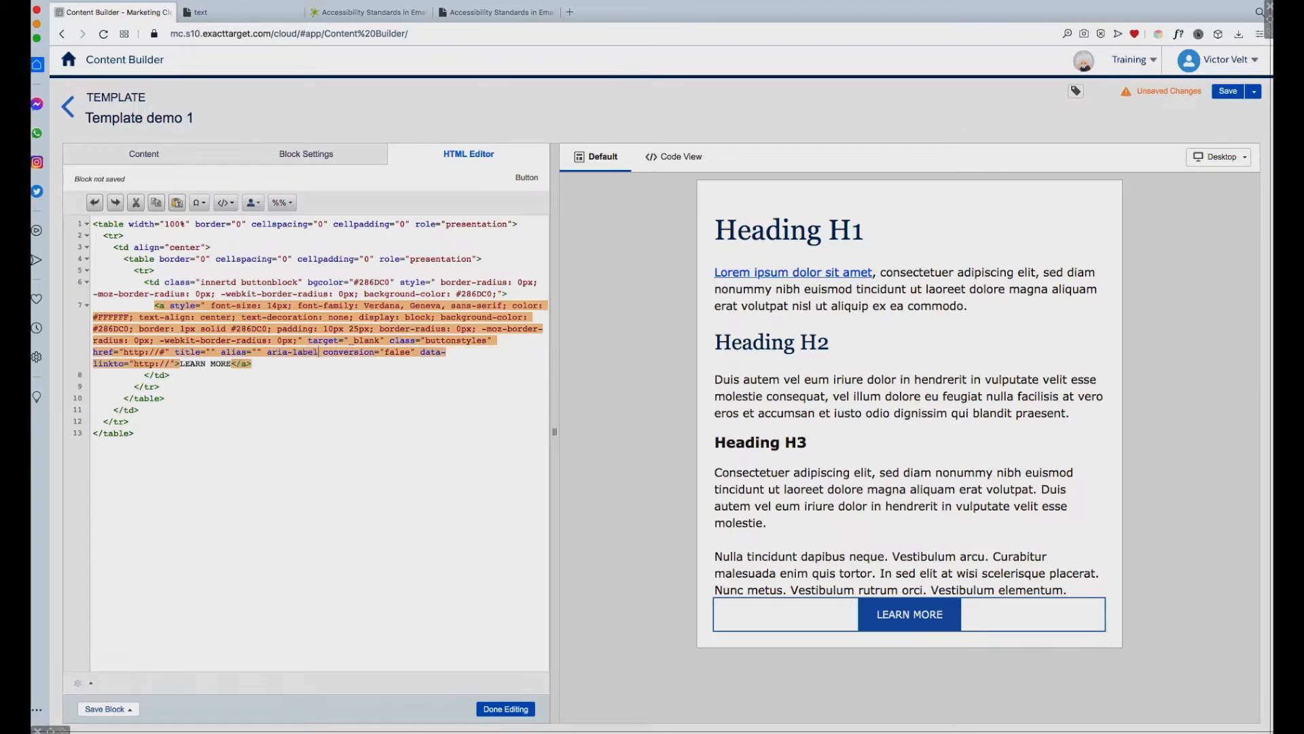
{"action": "type", "text": "=\""}
{"action": "left_click", "coordinate": [343, 365]}
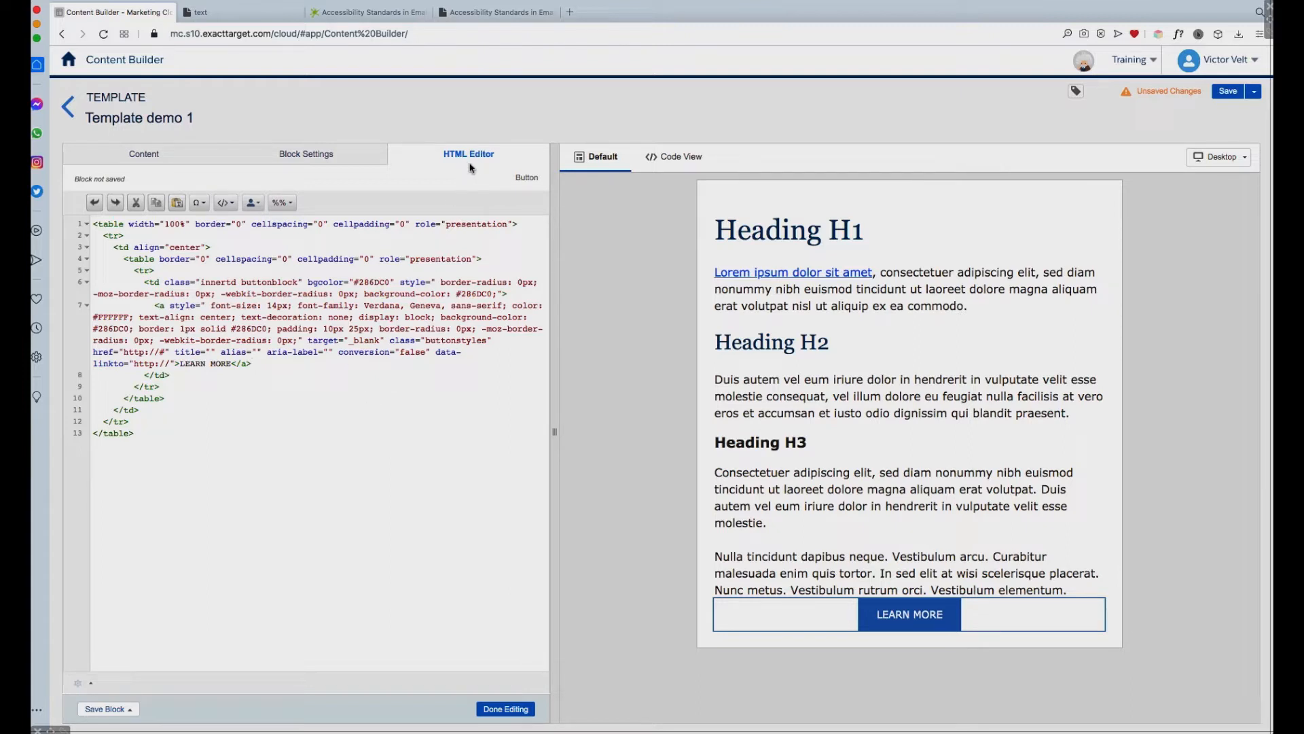
{"action": "left_click", "coordinate": [332, 358]}
{"action": "left_click", "coordinate": [328, 351]}
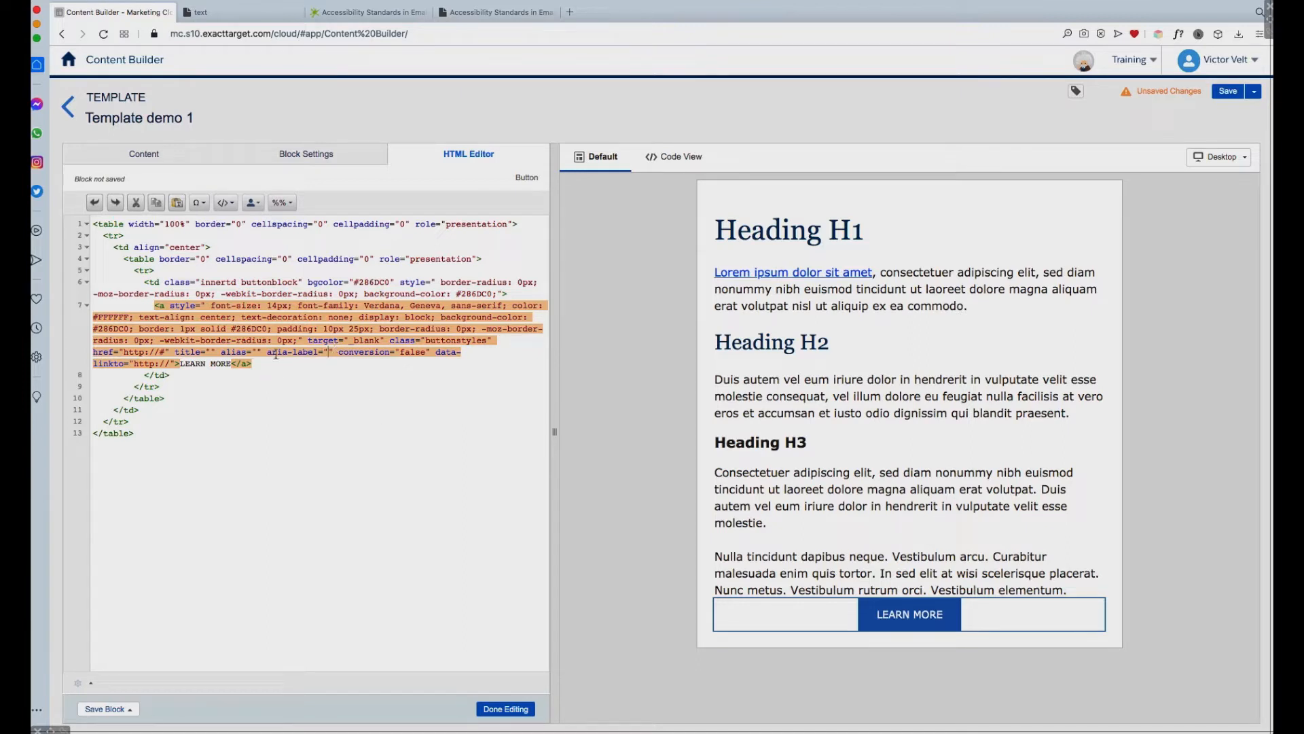
{"action": "left_click_drag", "start_coordinate": [332, 351], "coordinate": [272, 356]}
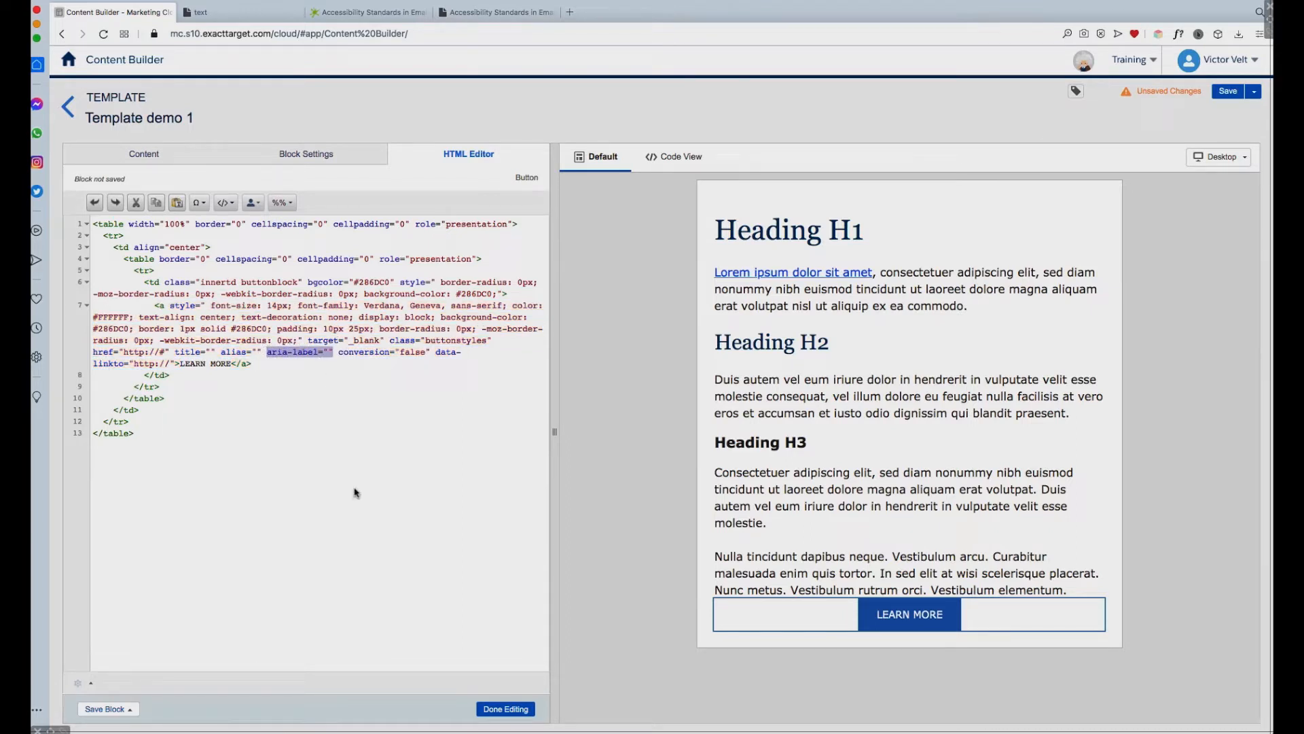
{"action": "left_click", "coordinate": [516, 710]}
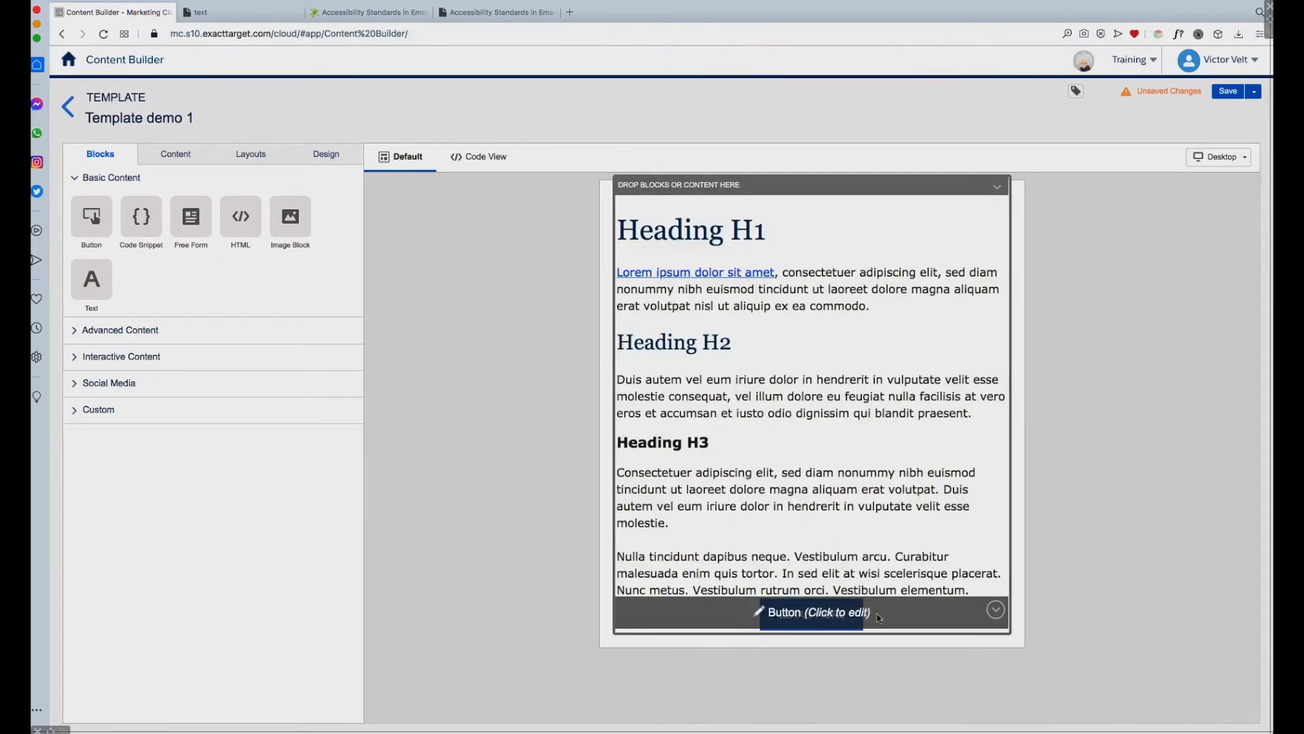
Step: Unlink the button block's margins, set the top and bottom margins to 20px, and finish editing the block
{"action": "left_click", "coordinate": [918, 603]}
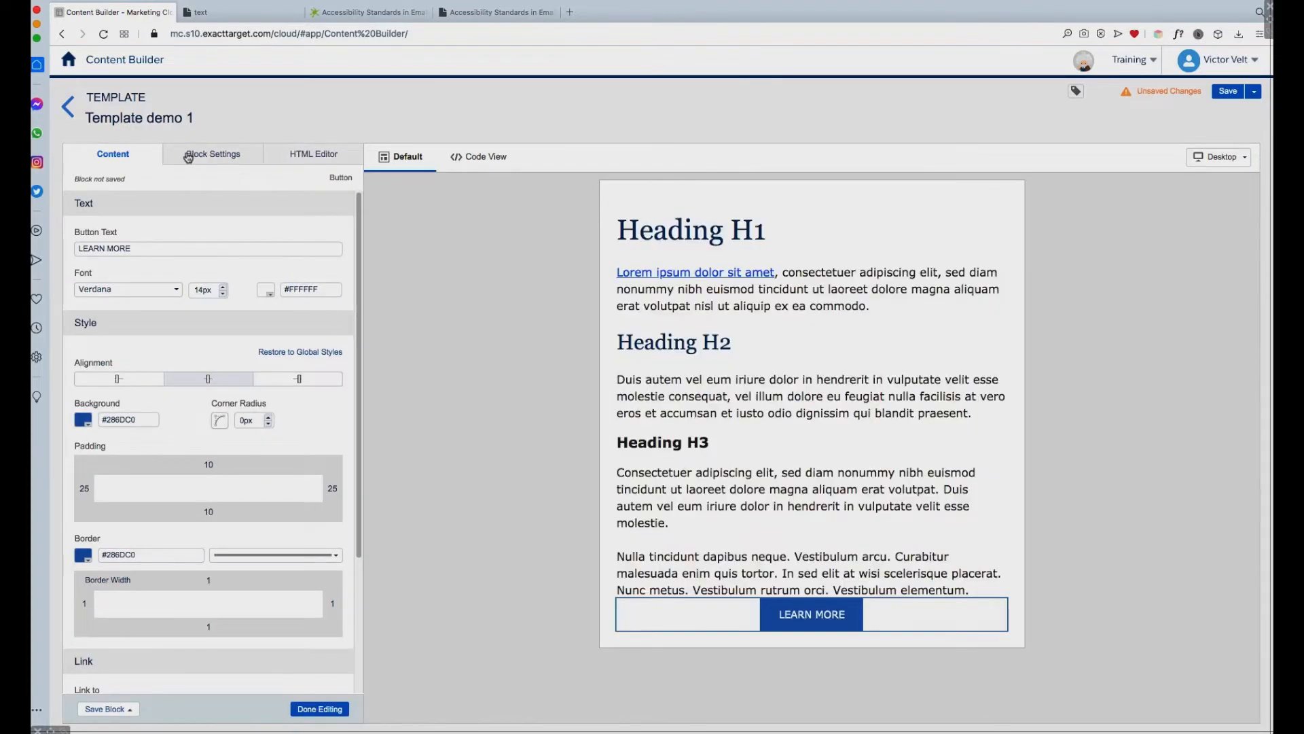
{"action": "left_click", "coordinate": [233, 155]}
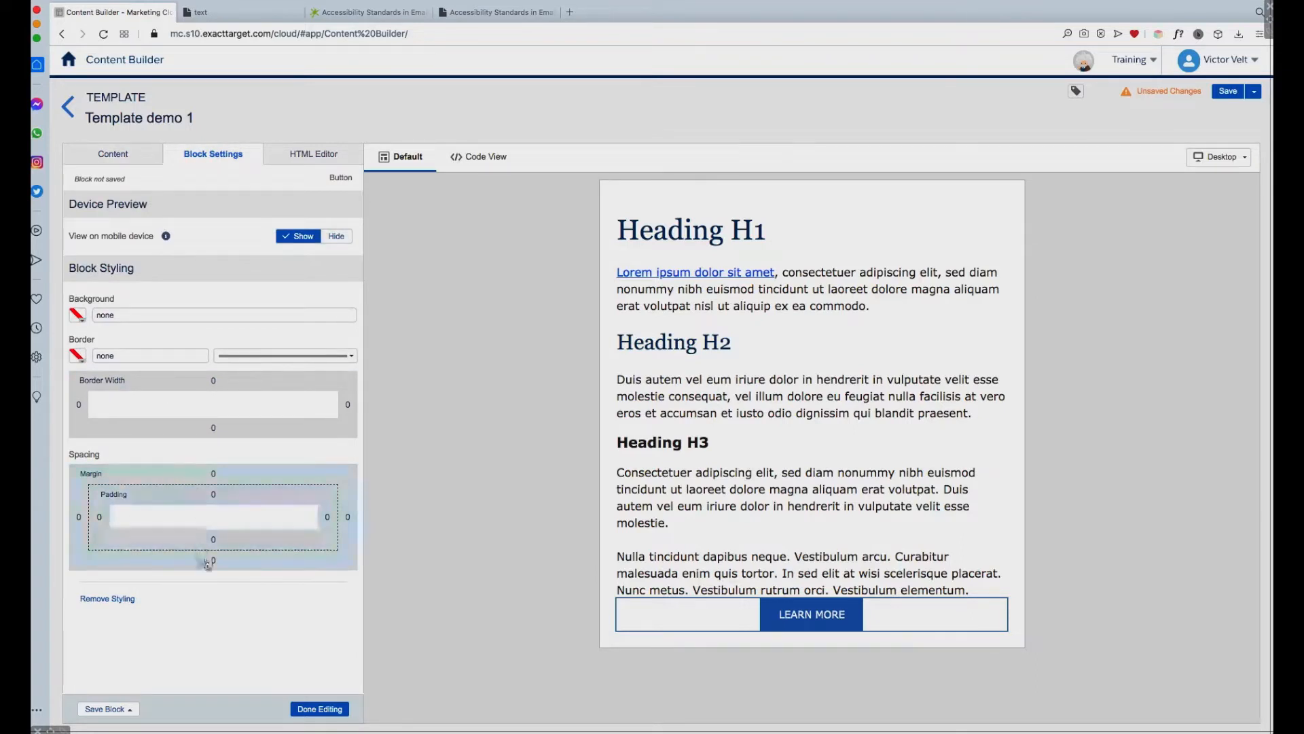
{"action": "left_click", "coordinate": [227, 475]}
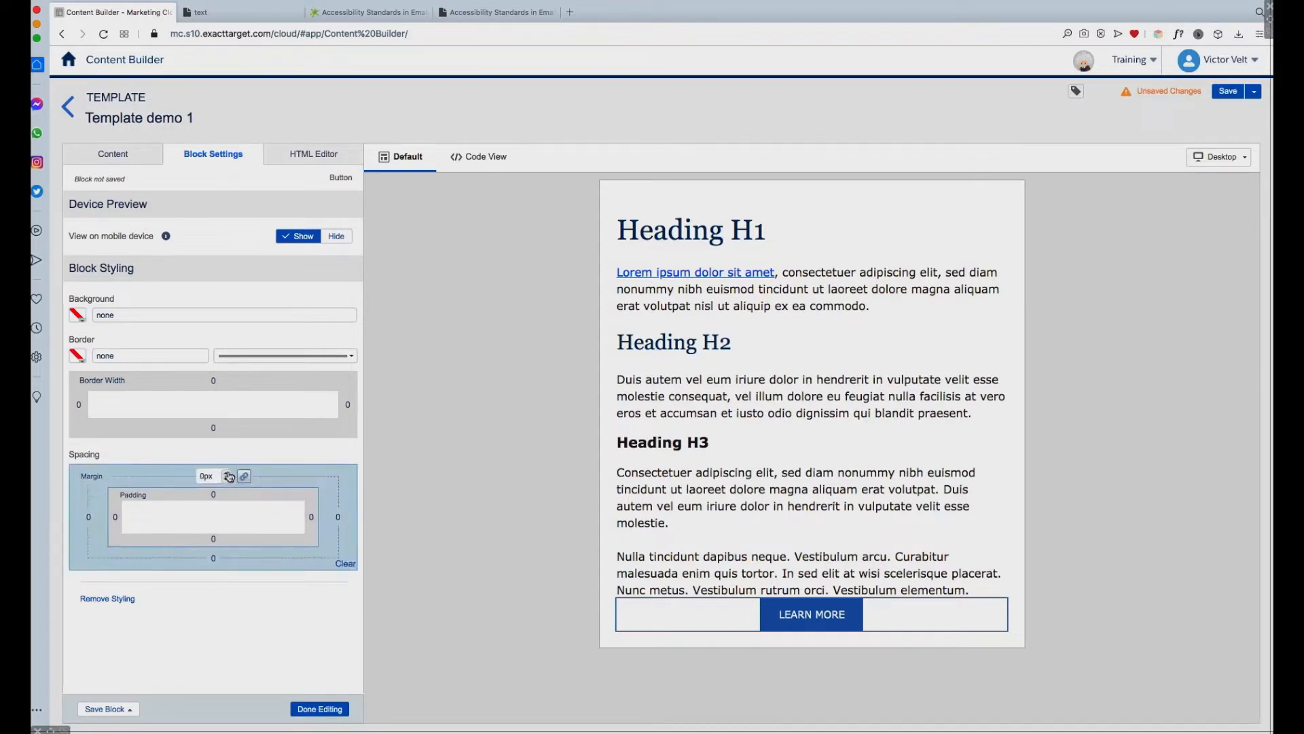
{"action": "left_click", "coordinate": [244, 476]}
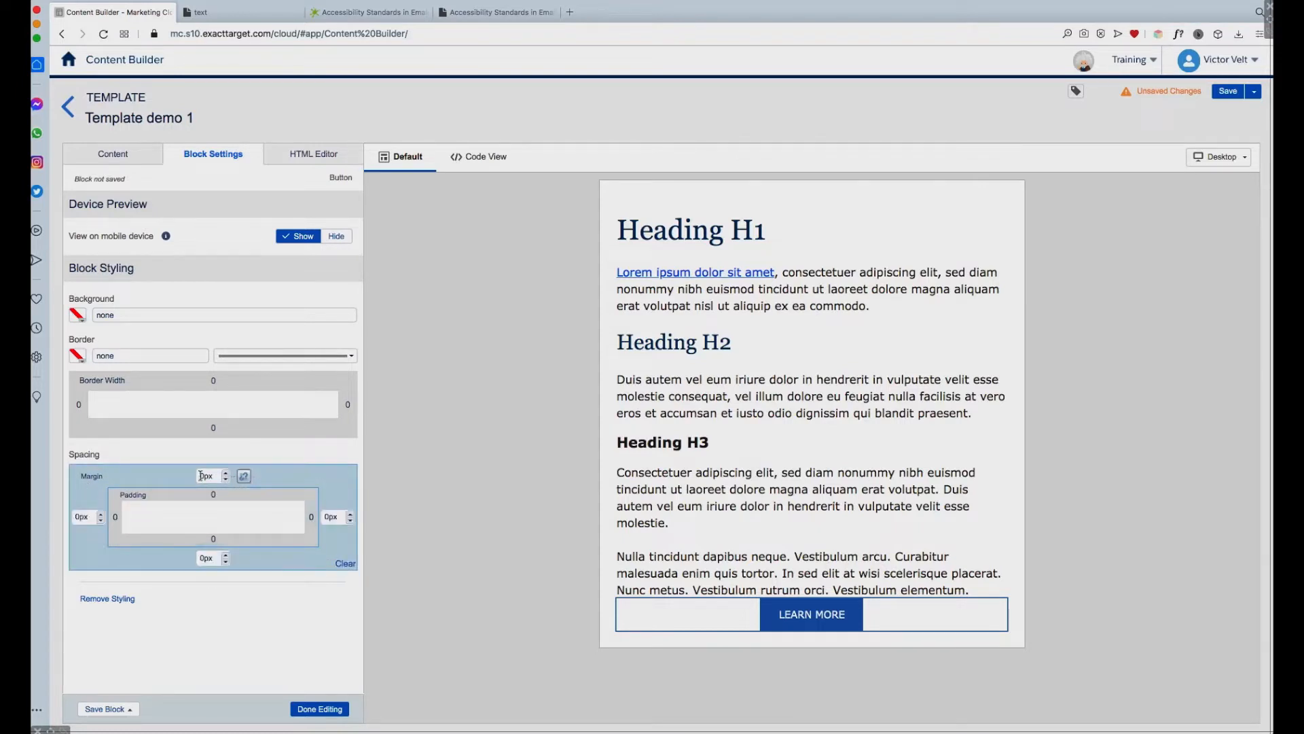
{"action": "left_click", "coordinate": [201, 477]}
{"action": "type", "text": "2"}
{"action": "left_click", "coordinate": [202, 560]}
{"action": "type", "text": "22"}
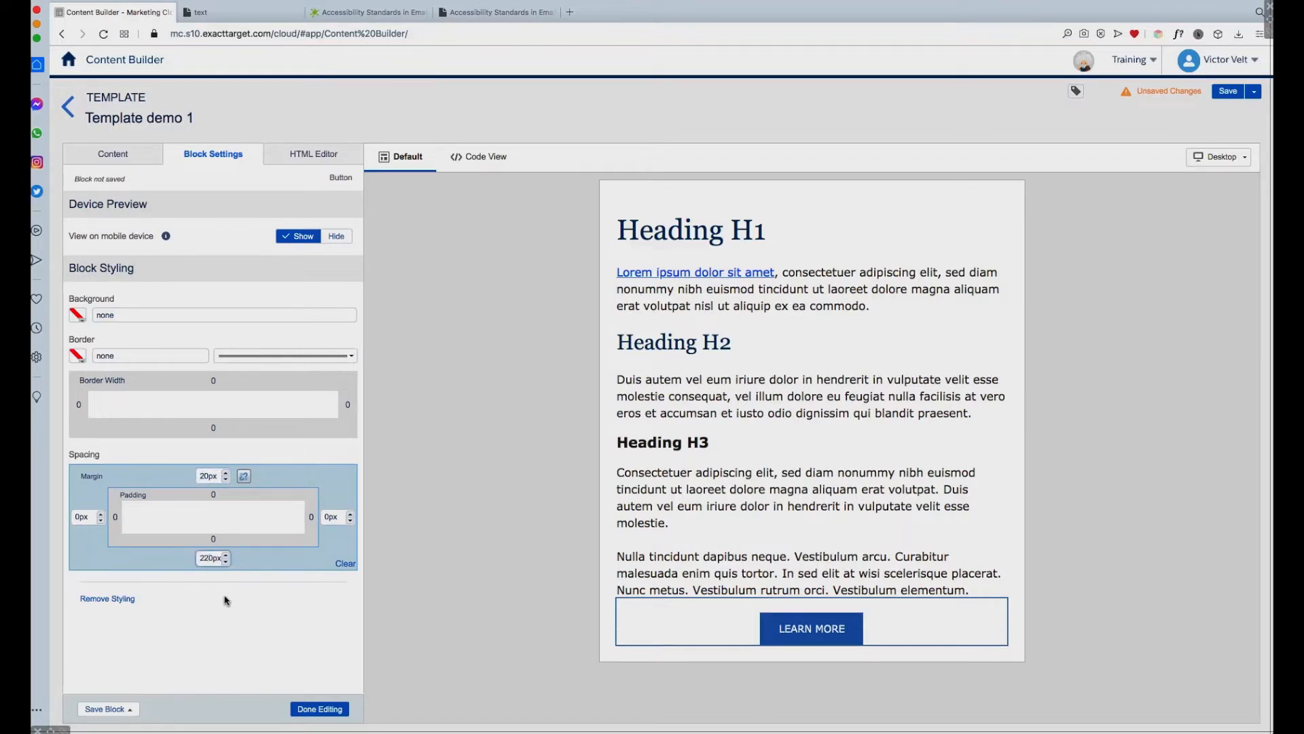
{"action": "left_click", "coordinate": [234, 601]}
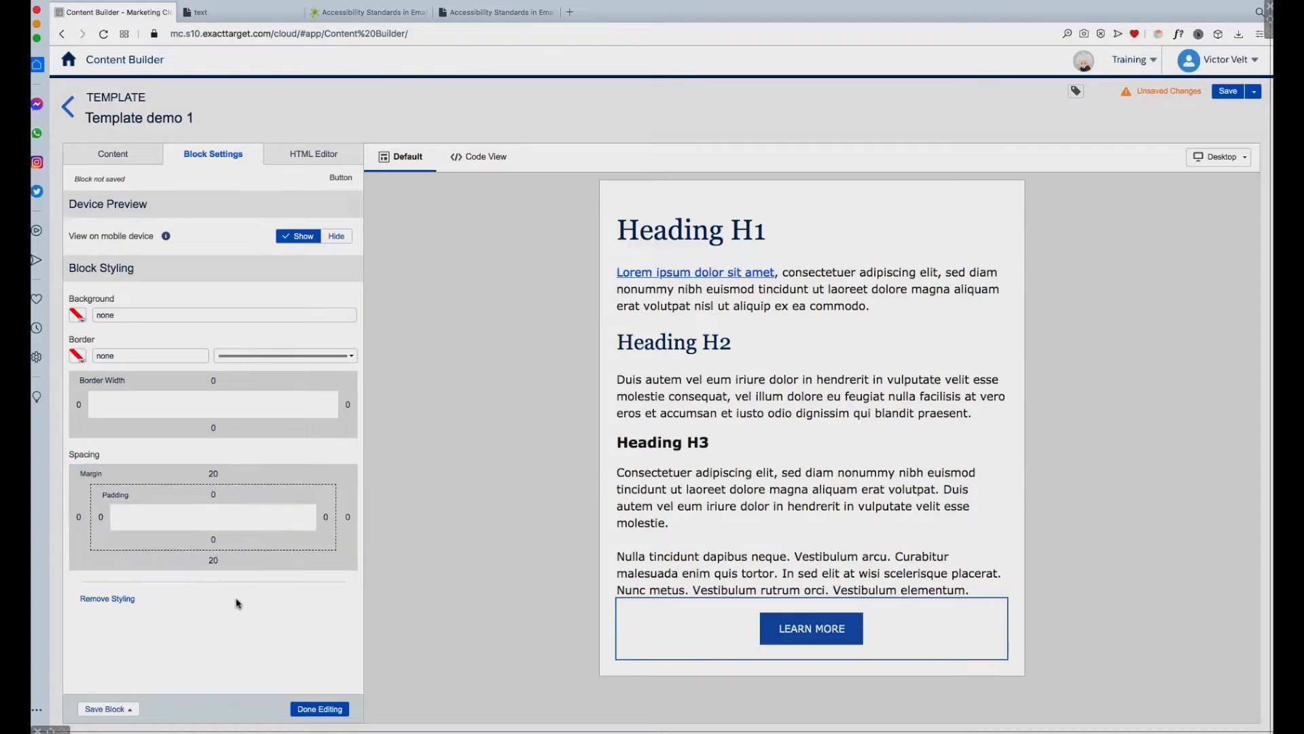
{"action": "left_click", "coordinate": [321, 712]}
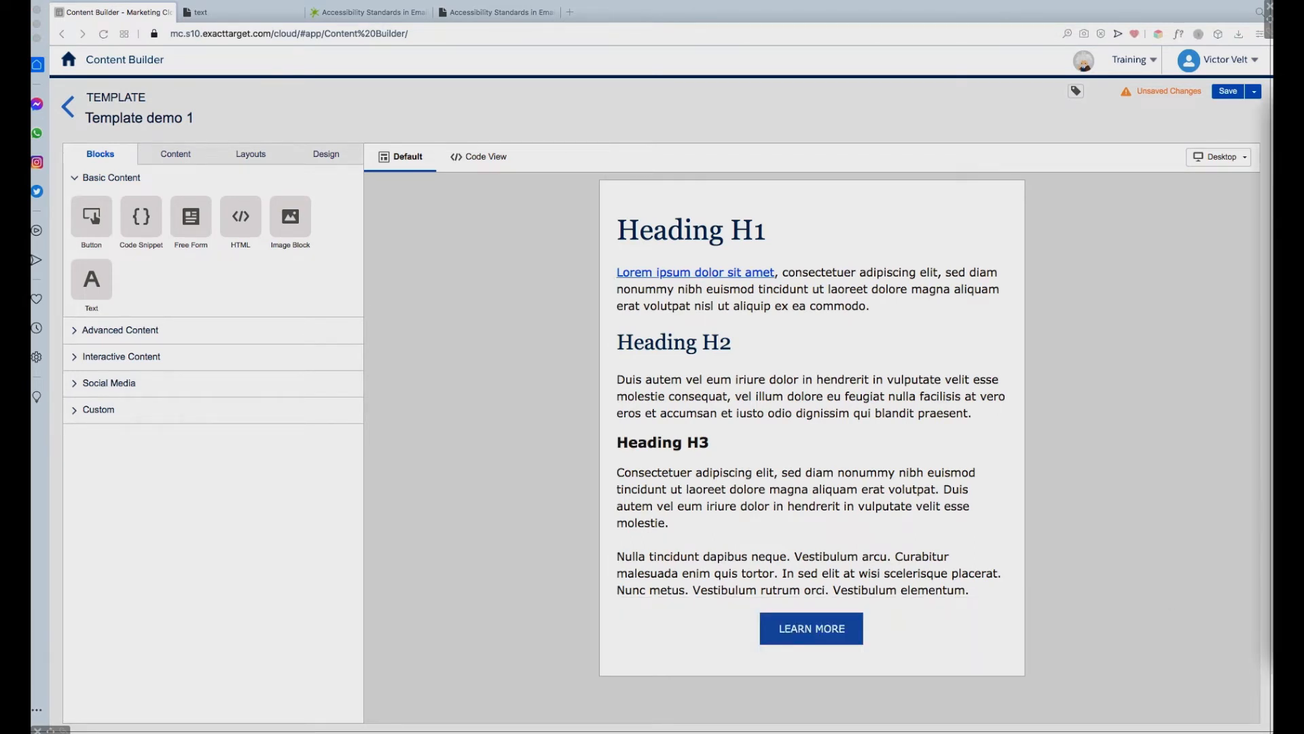
Step: Format the LEARN MORE button block's HTML code into indented lines and add "letter-spacing: 1px; word-spacing: 1px;" to the link's inline style
{"action": "left_click", "coordinate": [841, 617]}
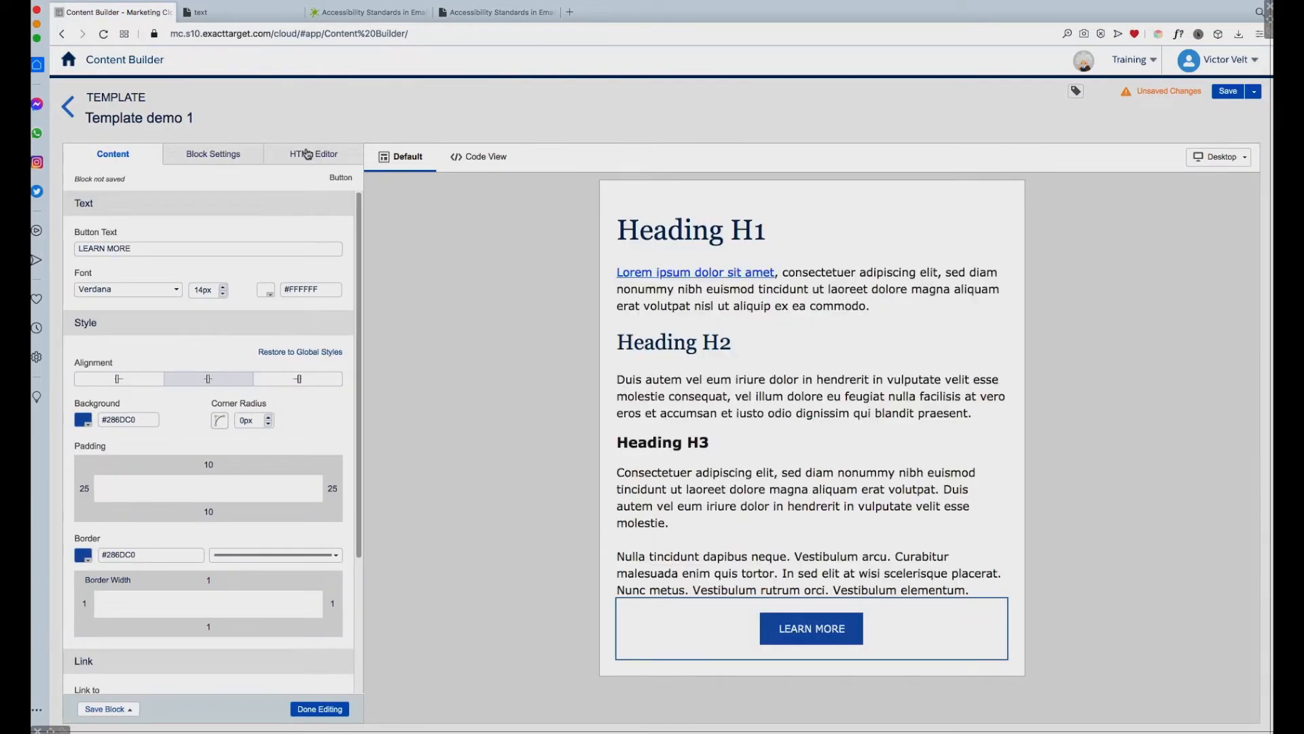
{"action": "left_click", "coordinate": [315, 157]}
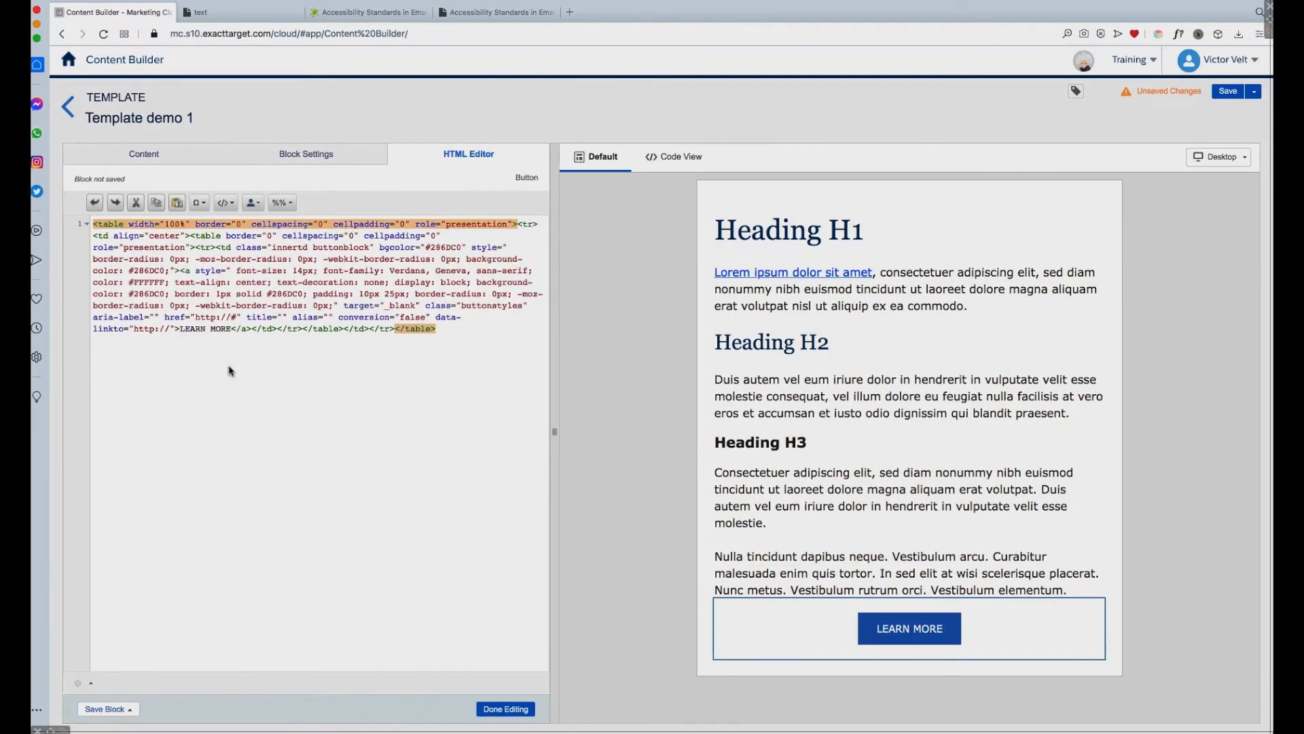
{"action": "left_click", "coordinate": [81, 683]}
{"action": "left_click", "coordinate": [116, 623]}
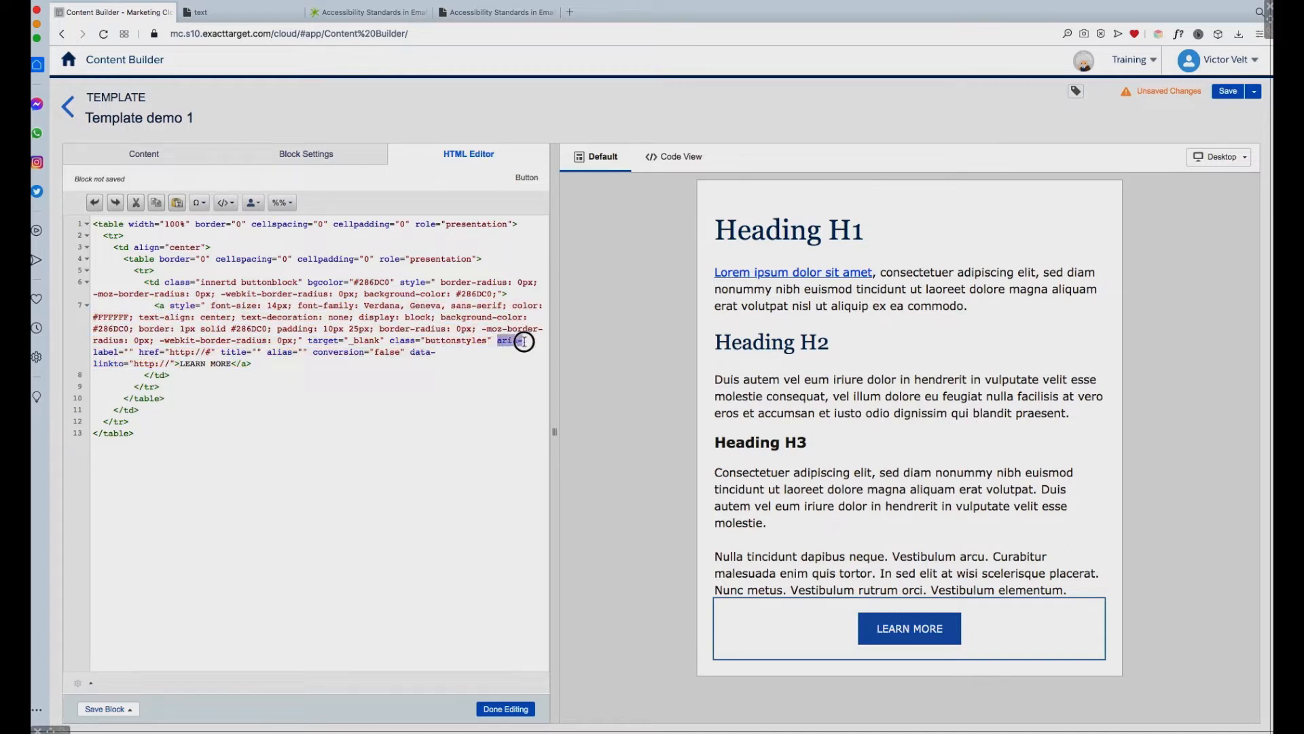
{"action": "left_click_drag", "start_coordinate": [498, 341], "coordinate": [136, 350]}
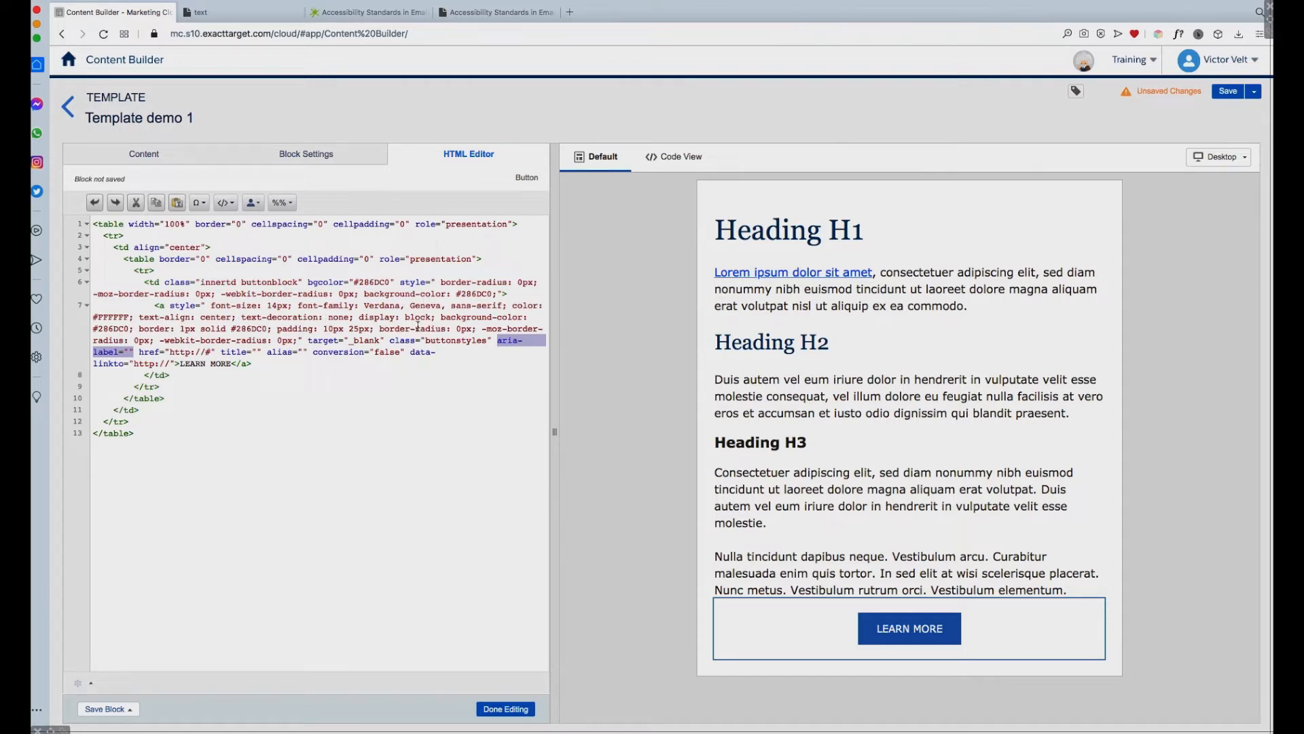
{"action": "left_click", "coordinate": [299, 340]}
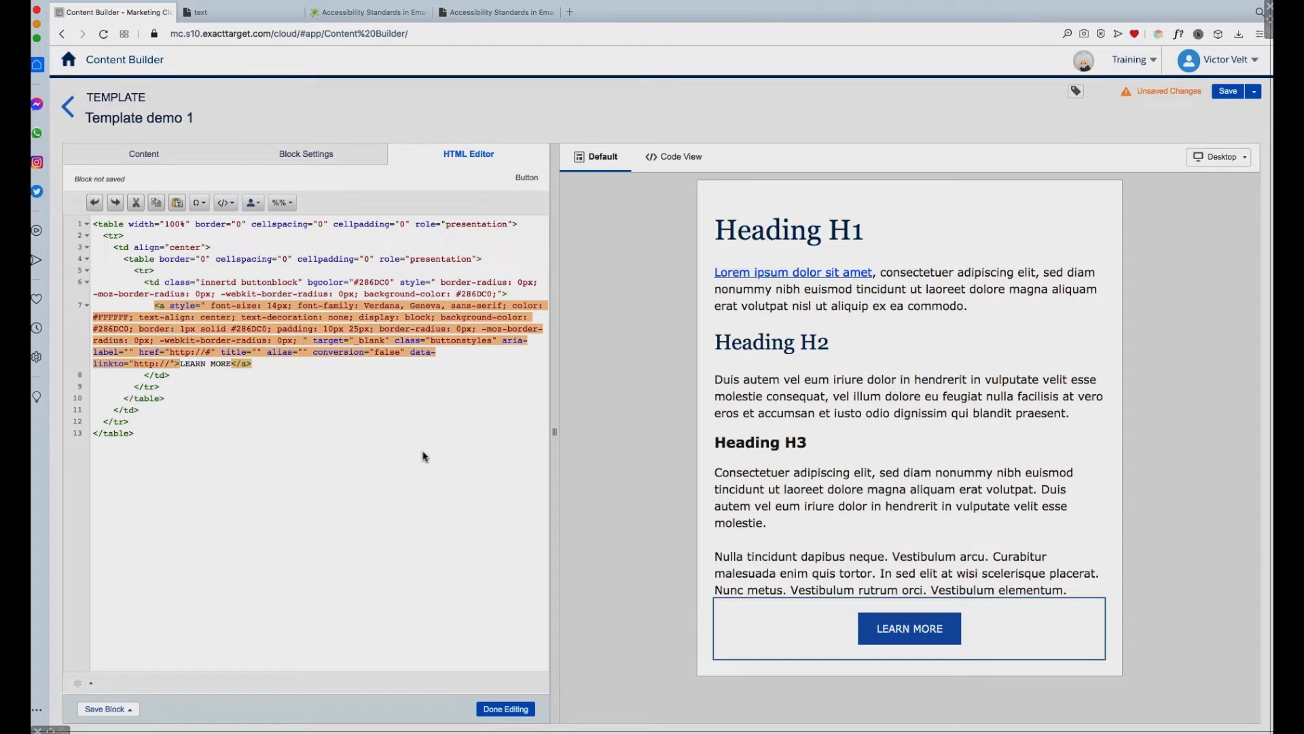
{"action": "type", "text": "letter-spacing: 1px; word-spacing: 1px;"}
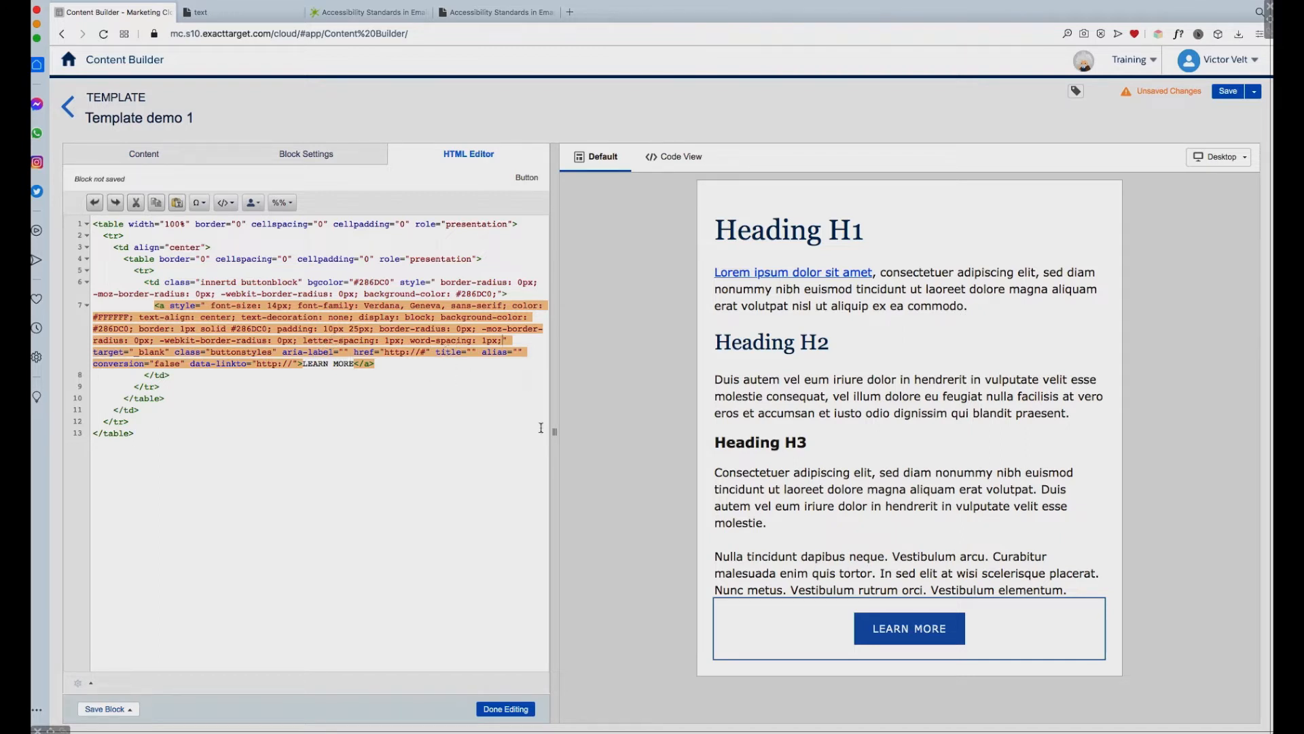
Step: Try the button without the letter-spacing and word-spacing declarations, and undo their deletion
{"action": "left_click", "coordinate": [305, 341], "text": "shift"}
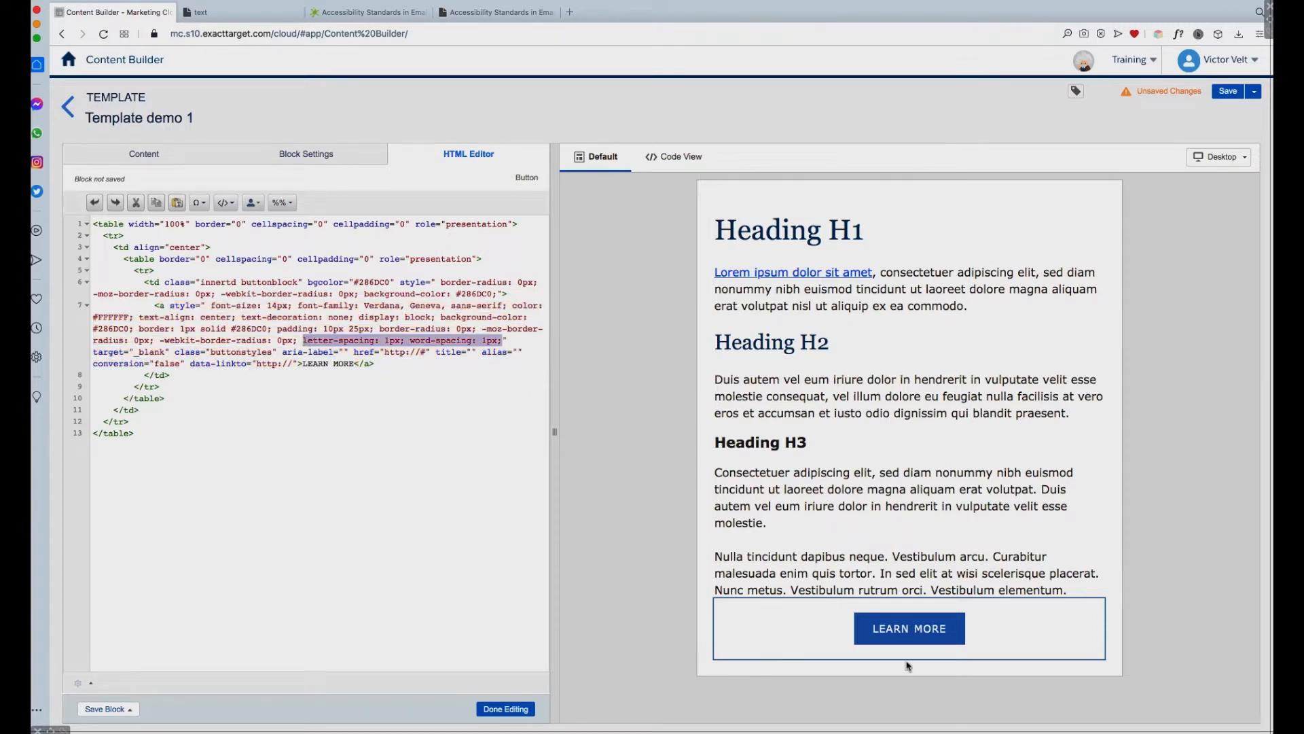
{"action": "key", "text": "BackSpace"}
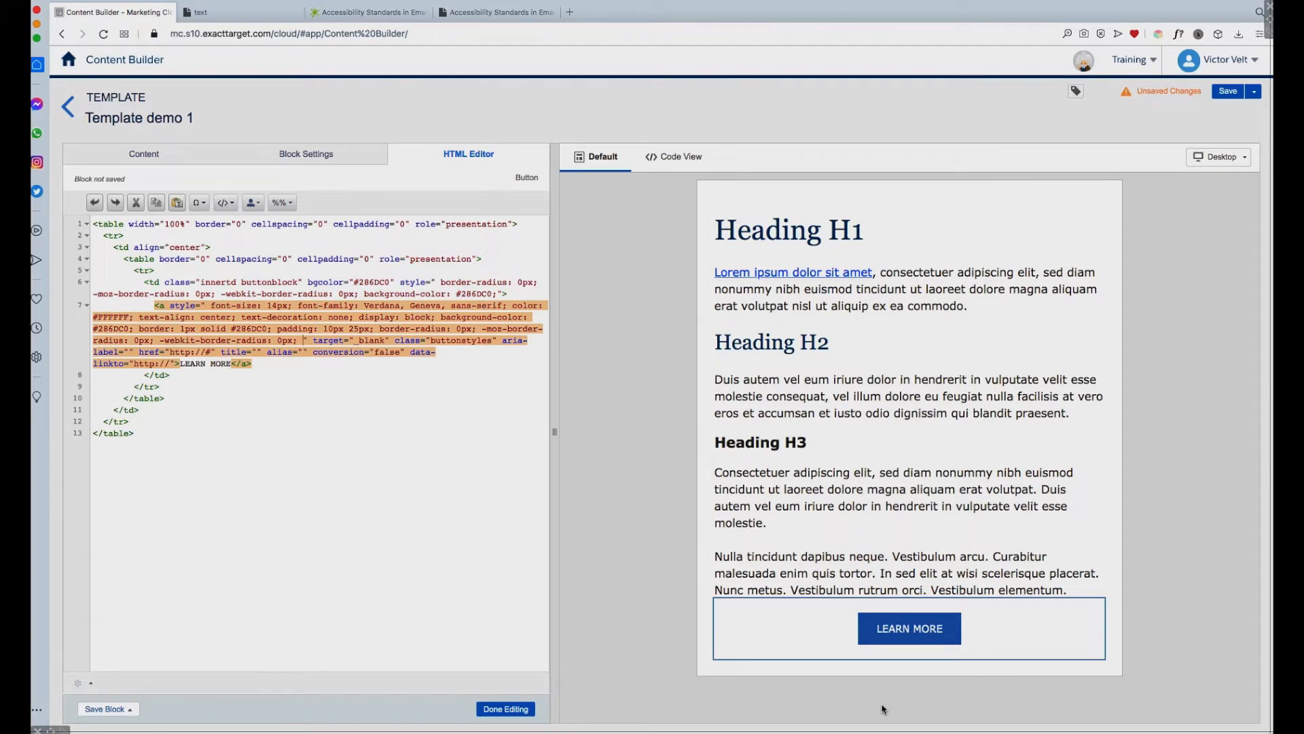
{"action": "key", "text": "super+z"}
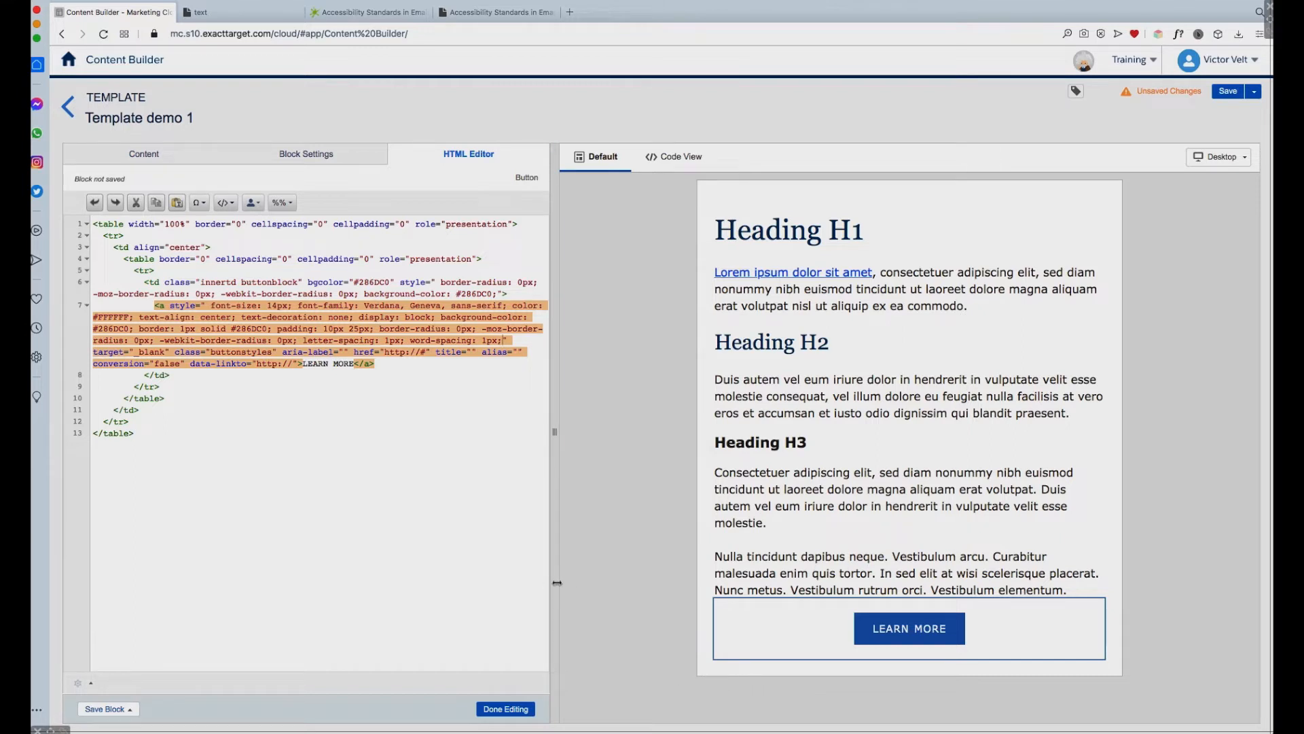
Step: Finish the HTML edit and start saving the LEARN MORE button as a new reusable block named "more button"
{"action": "left_click", "coordinate": [526, 710]}
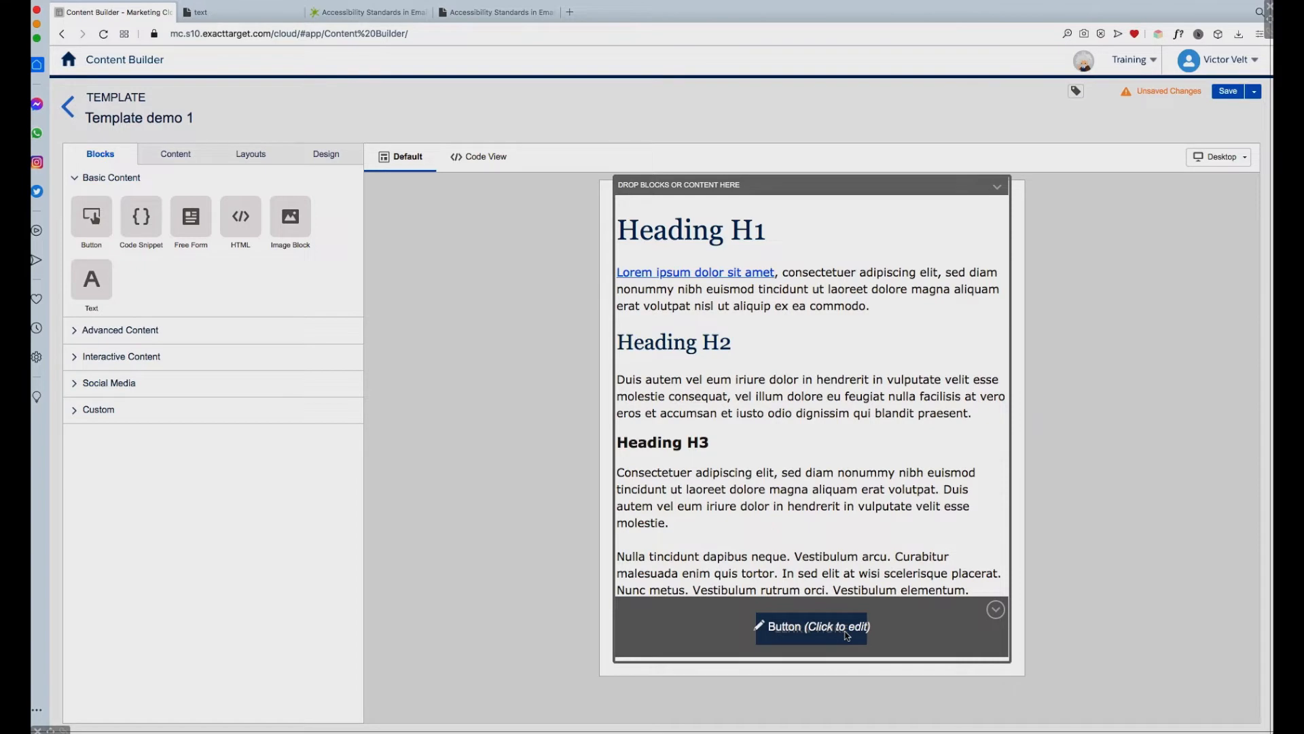
{"action": "left_click", "coordinate": [825, 604]}
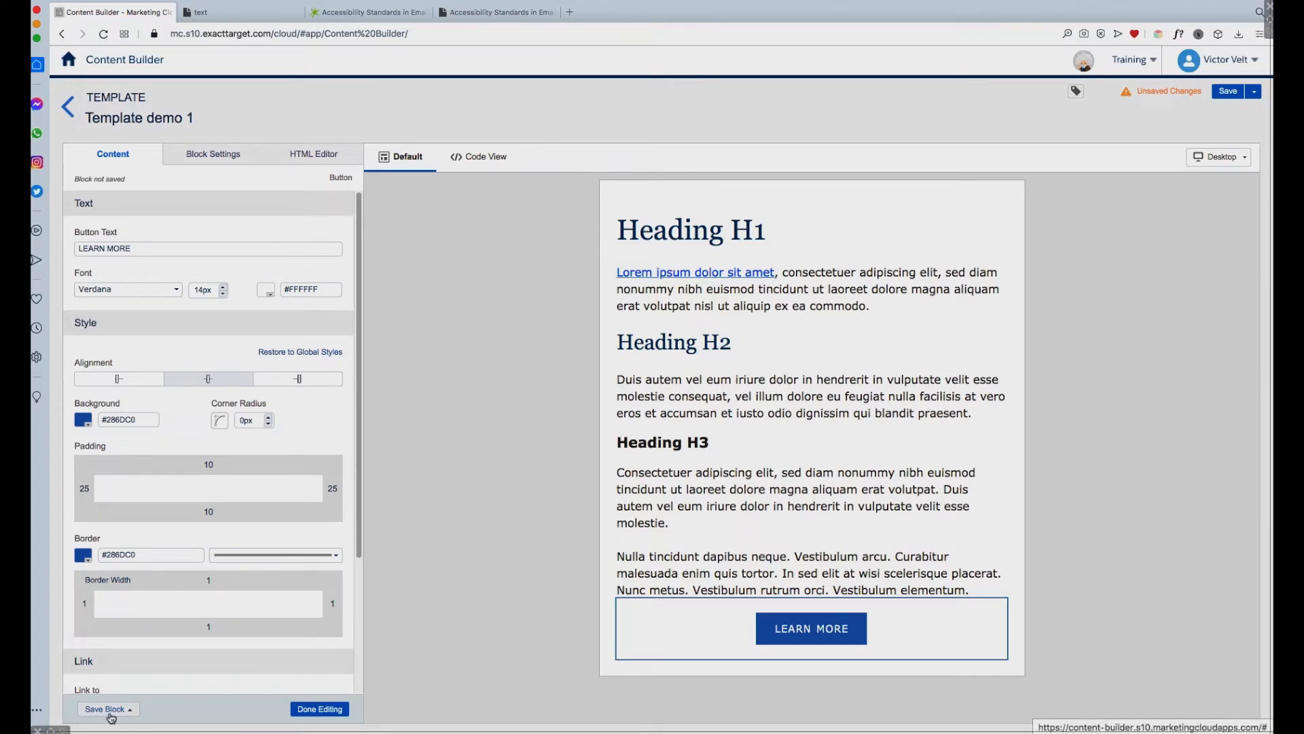
{"action": "left_click", "coordinate": [131, 710]}
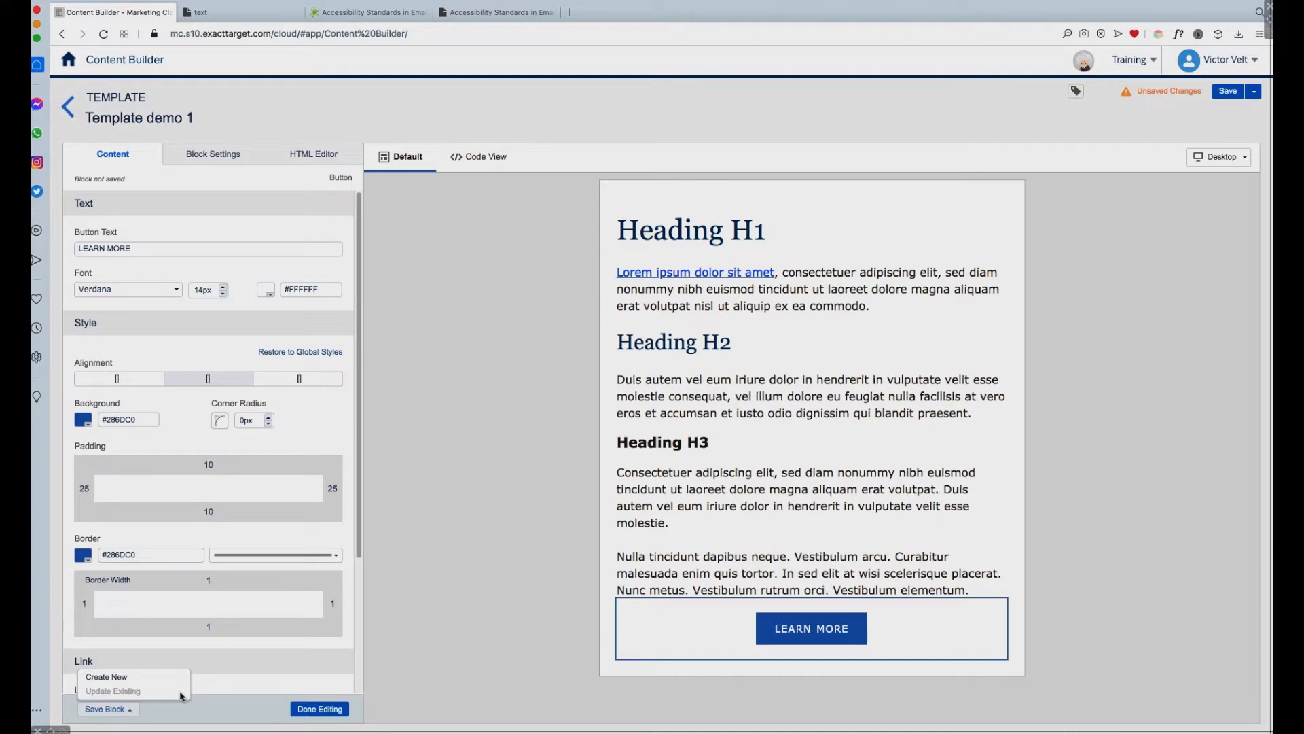
{"action": "left_click", "coordinate": [114, 680]}
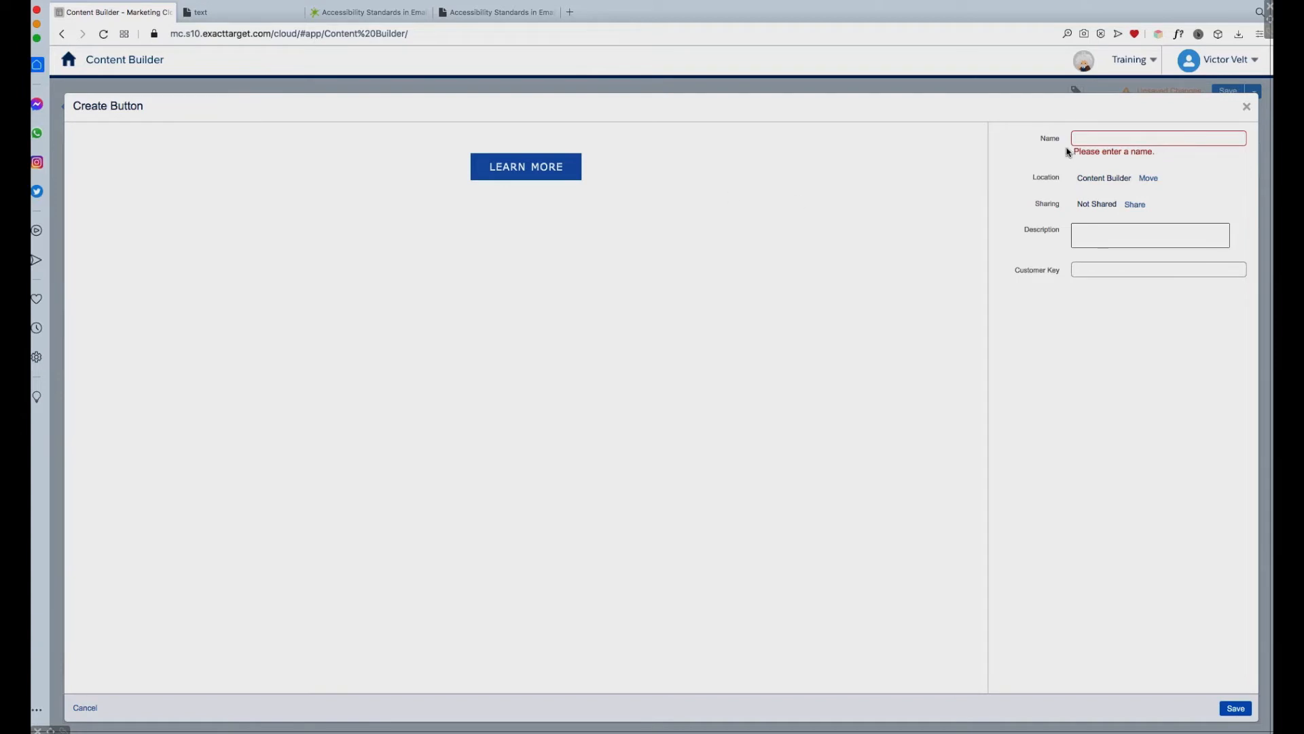
{"action": "left_click", "coordinate": [1112, 140]}
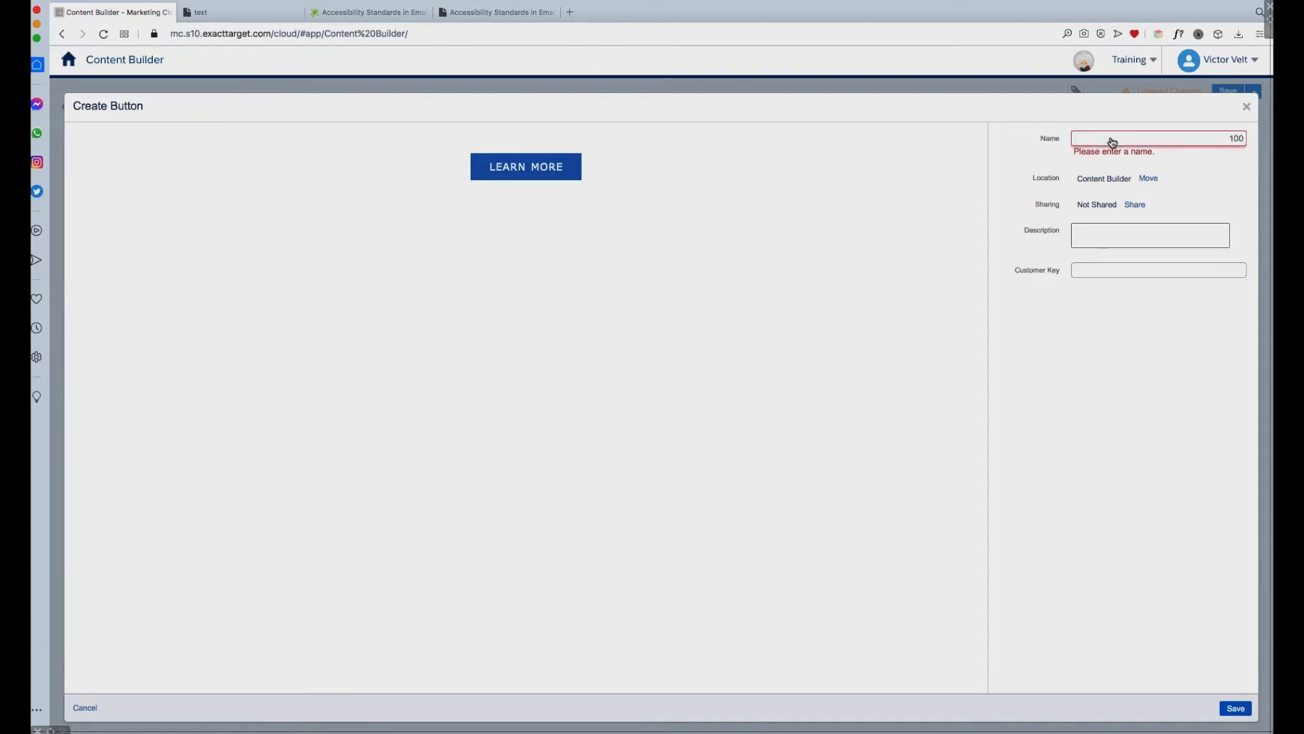
{"action": "type", "text": "more button"}
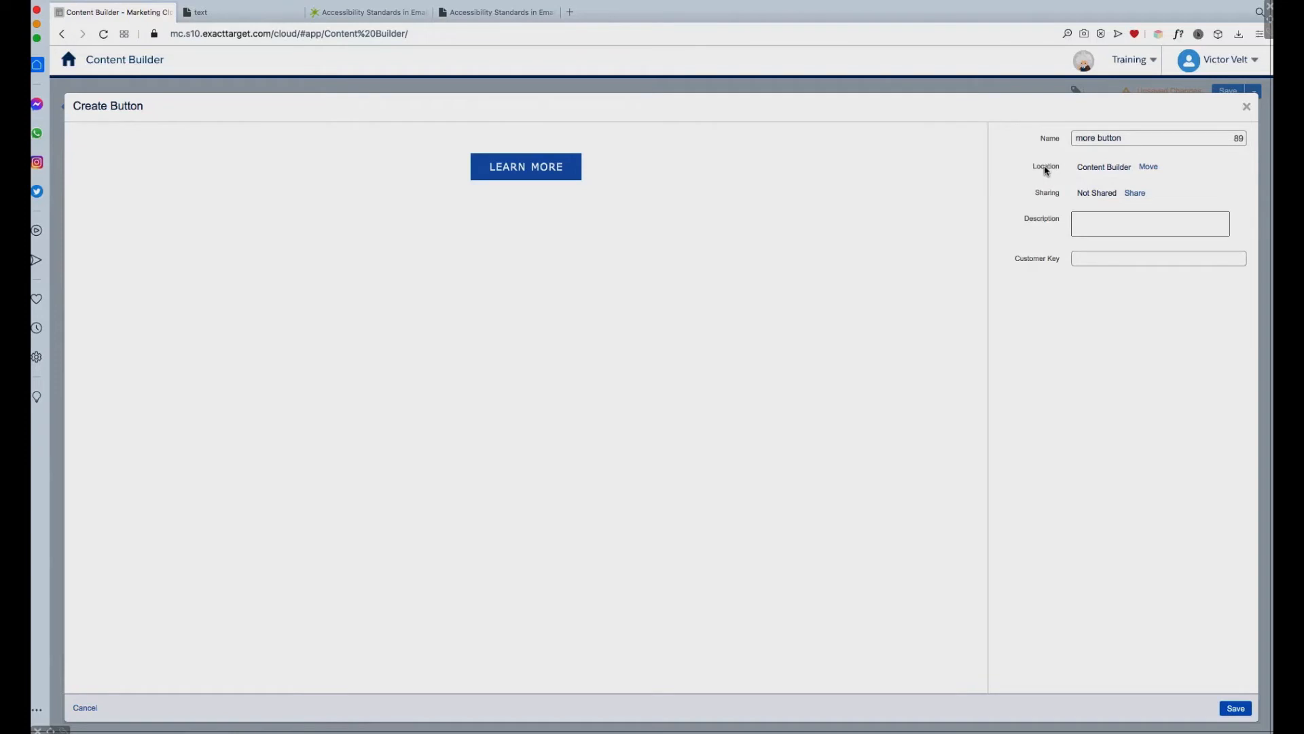
Step: Set the new block's location to the Template Demos folder and save it
{"action": "left_click_drag", "start_coordinate": [1135, 170], "coordinate": [1079, 168]}
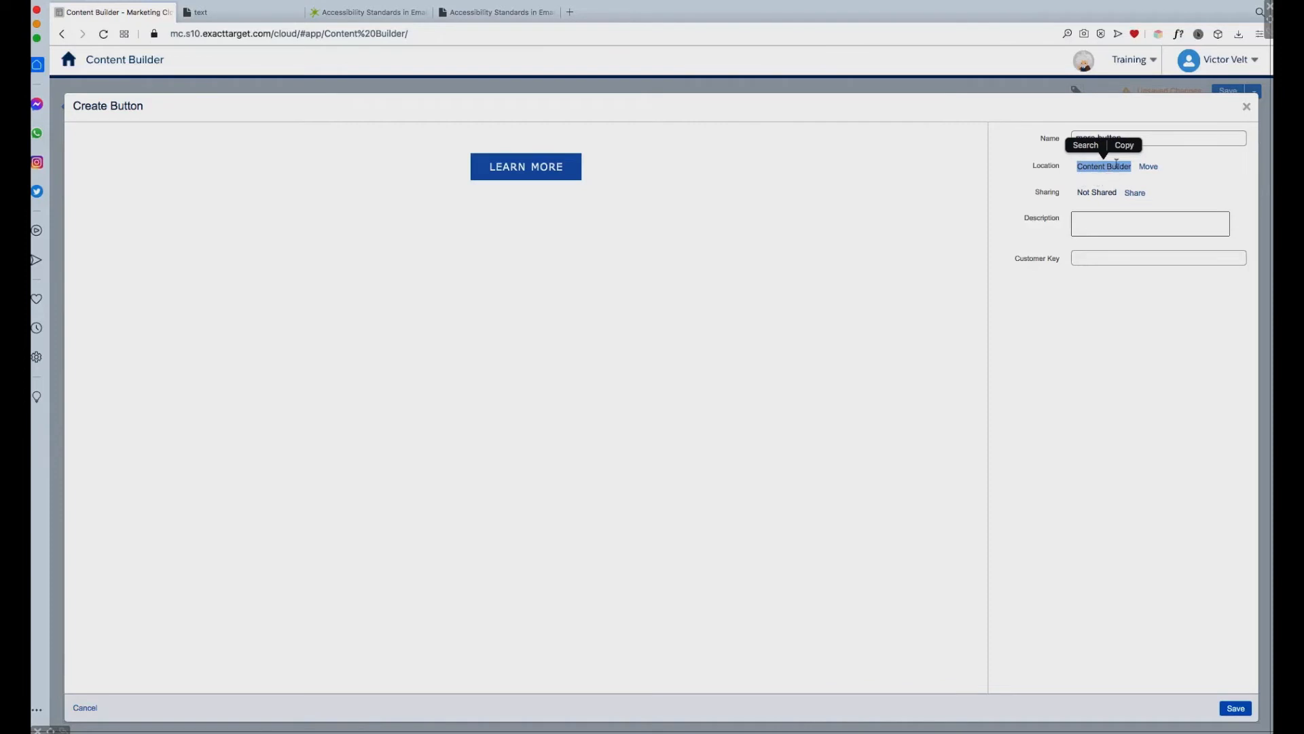
{"action": "left_click", "coordinate": [1155, 168]}
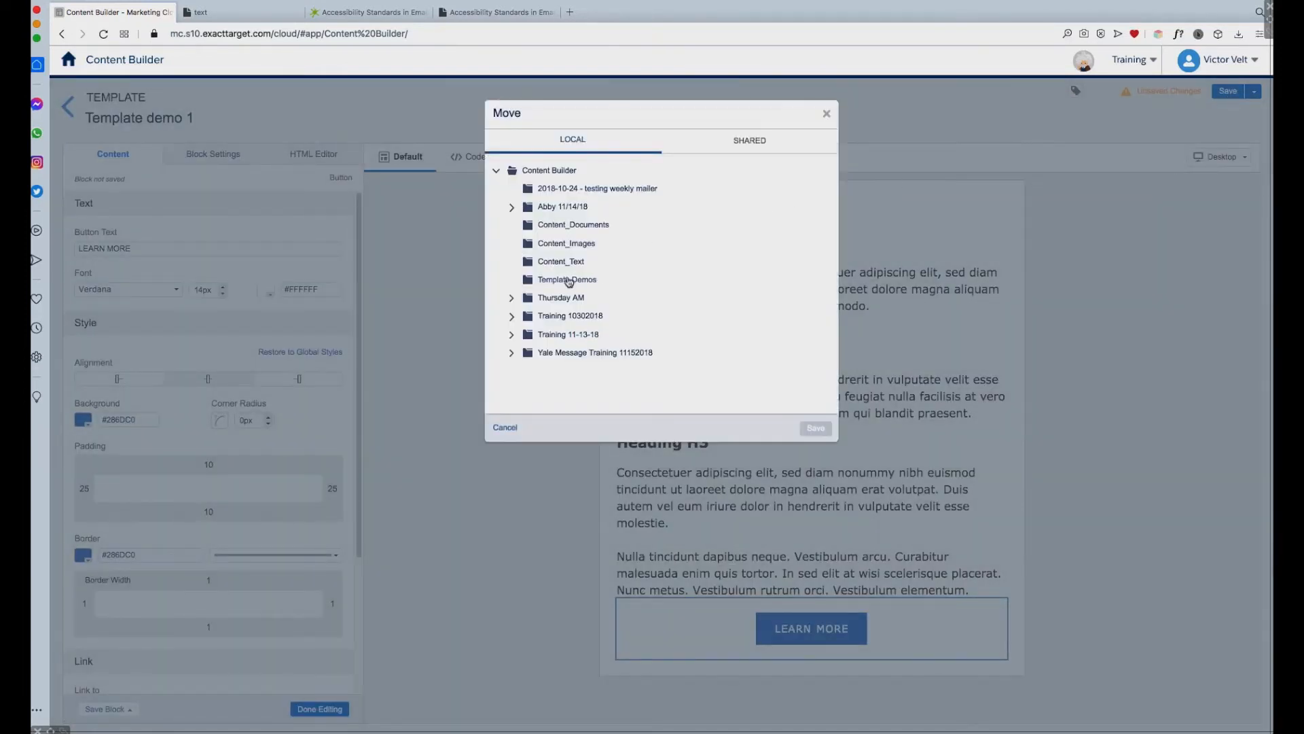
{"action": "left_click", "coordinate": [572, 281]}
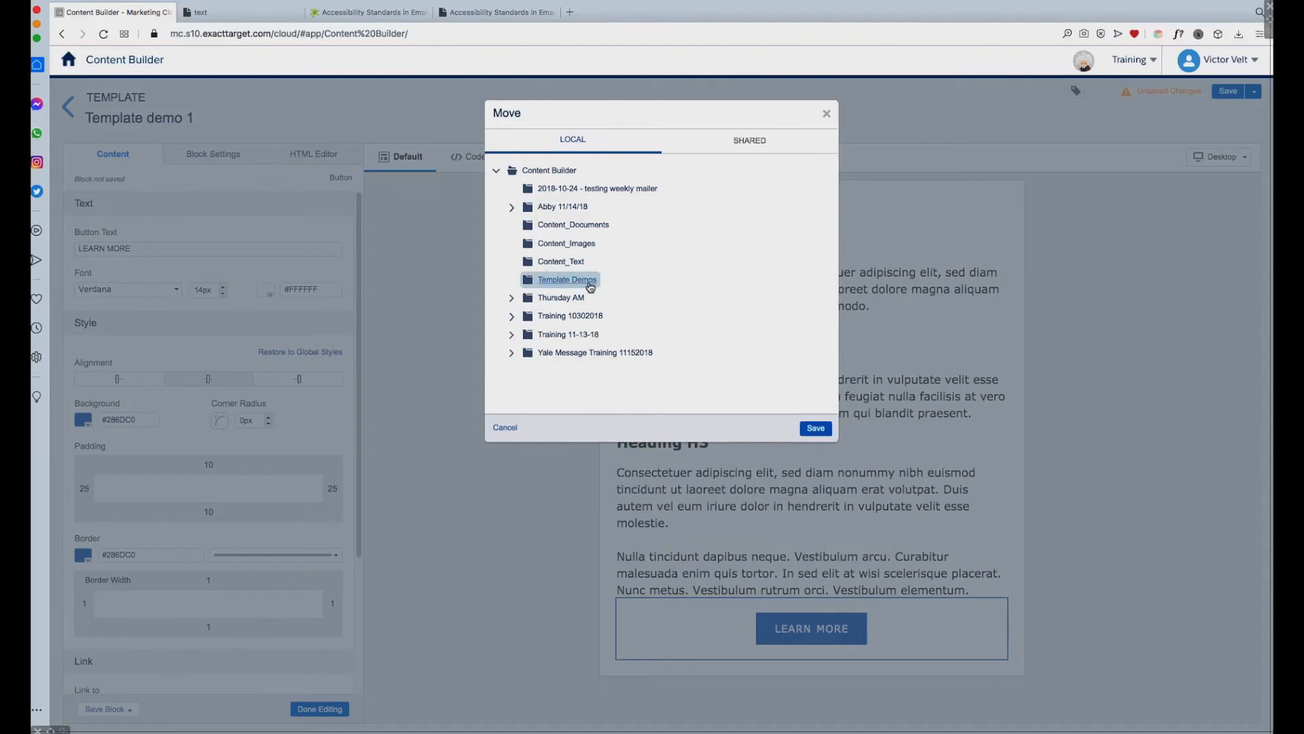
{"action": "left_click", "coordinate": [811, 428]}
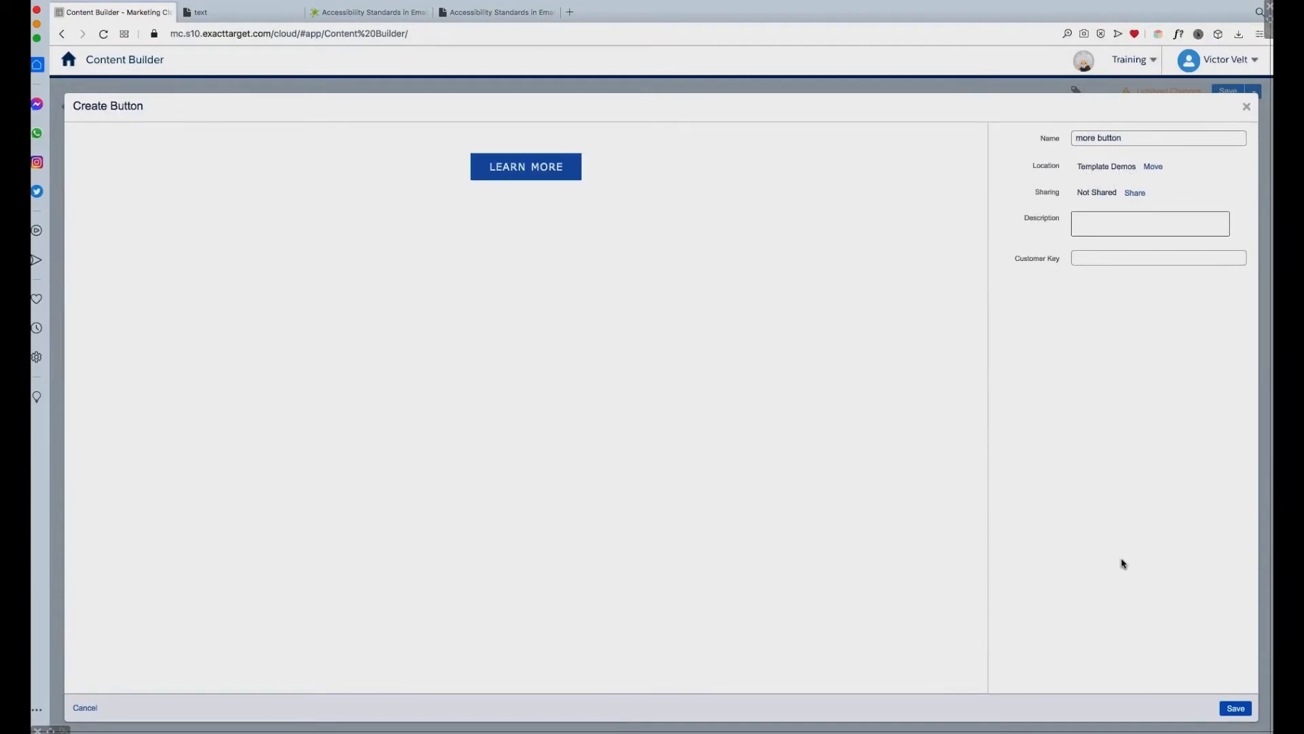
{"action": "left_click", "coordinate": [1236, 709]}
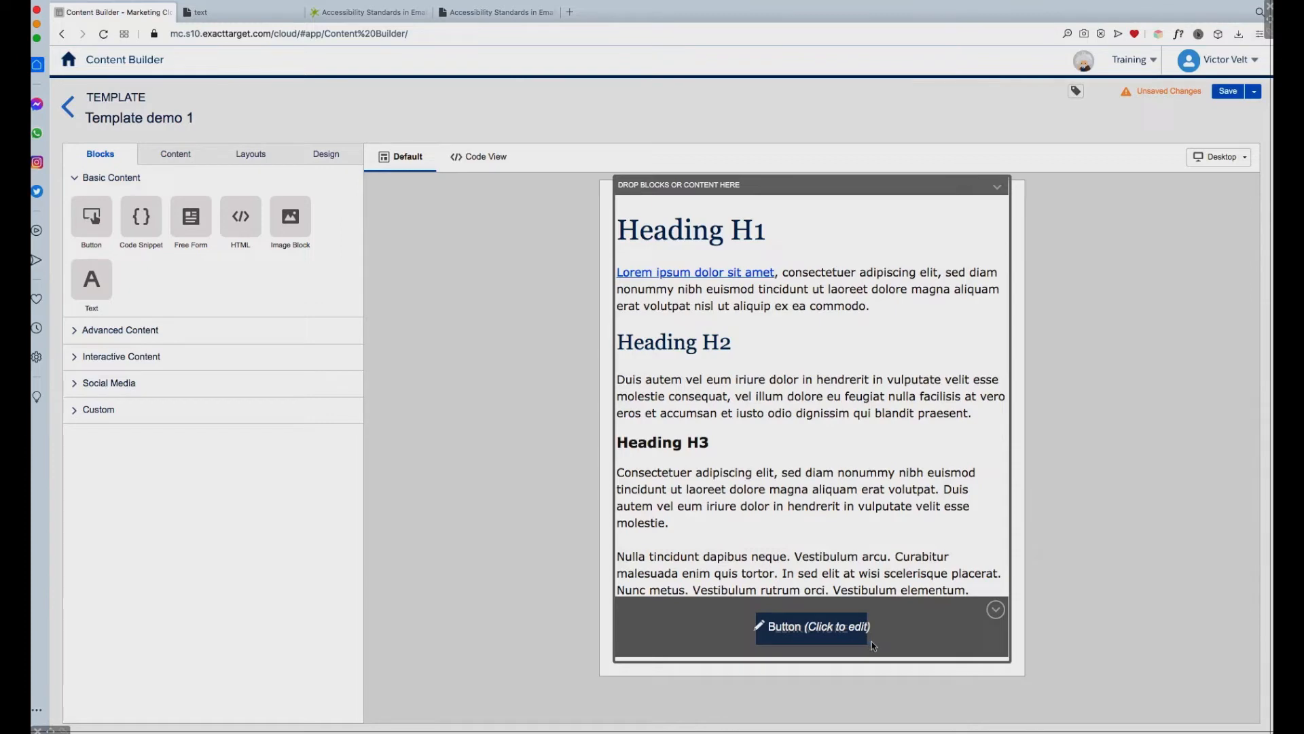
Step: Review the template's global button style settings and collapse them
{"action": "left_click", "coordinate": [333, 157]}
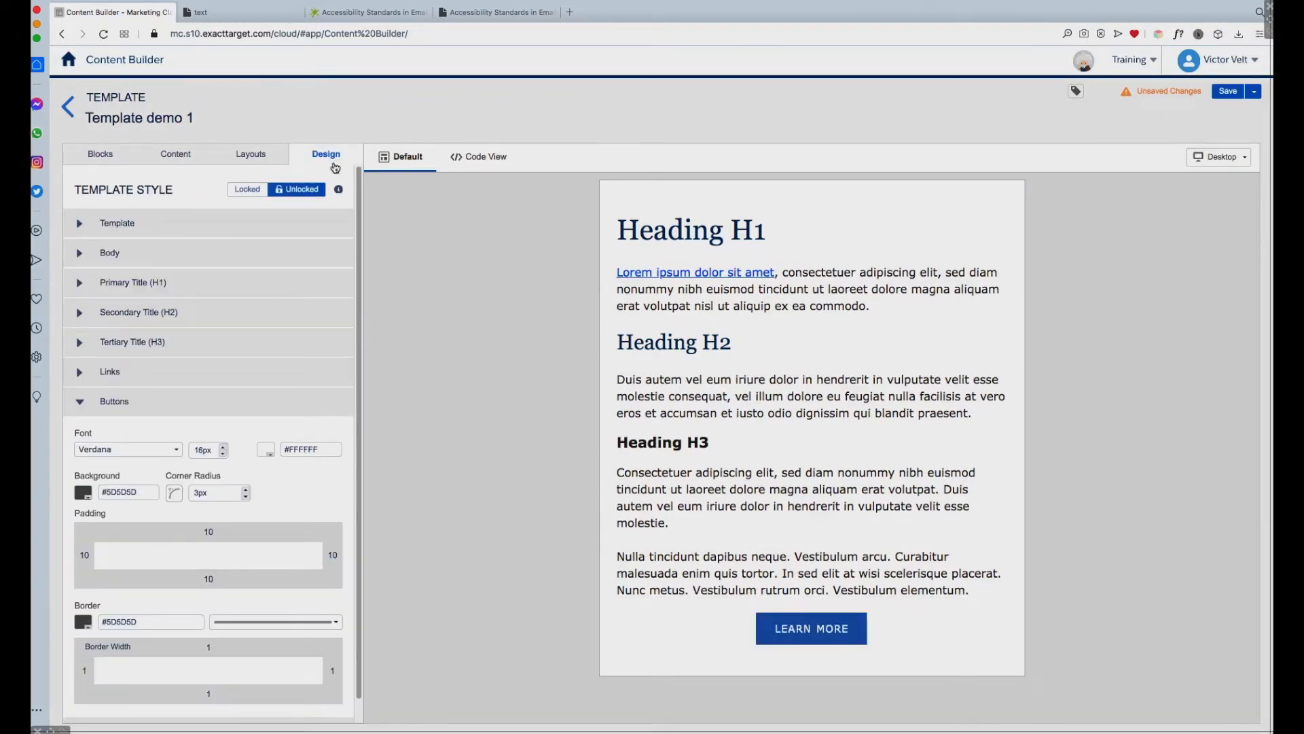
{"action": "left_click_drag", "start_coordinate": [360, 216], "coordinate": [354, 324]}
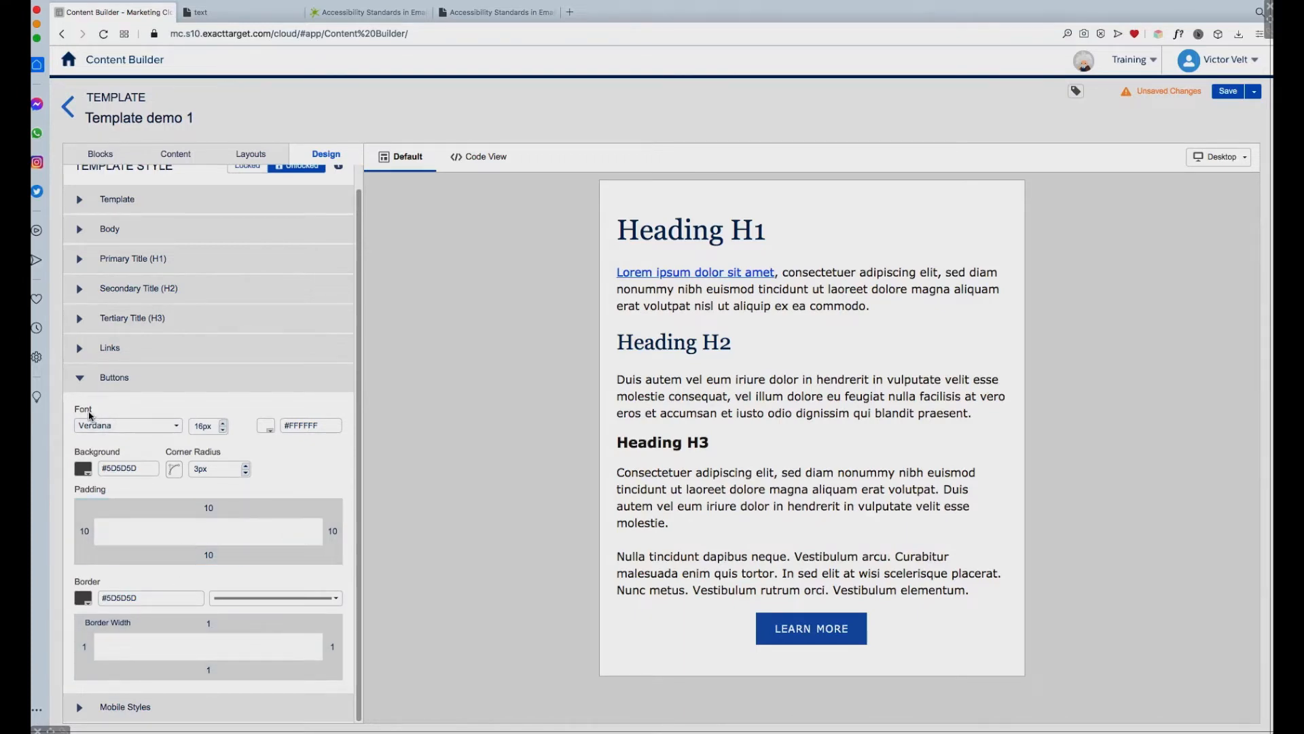
{"action": "left_click", "coordinate": [167, 384]}
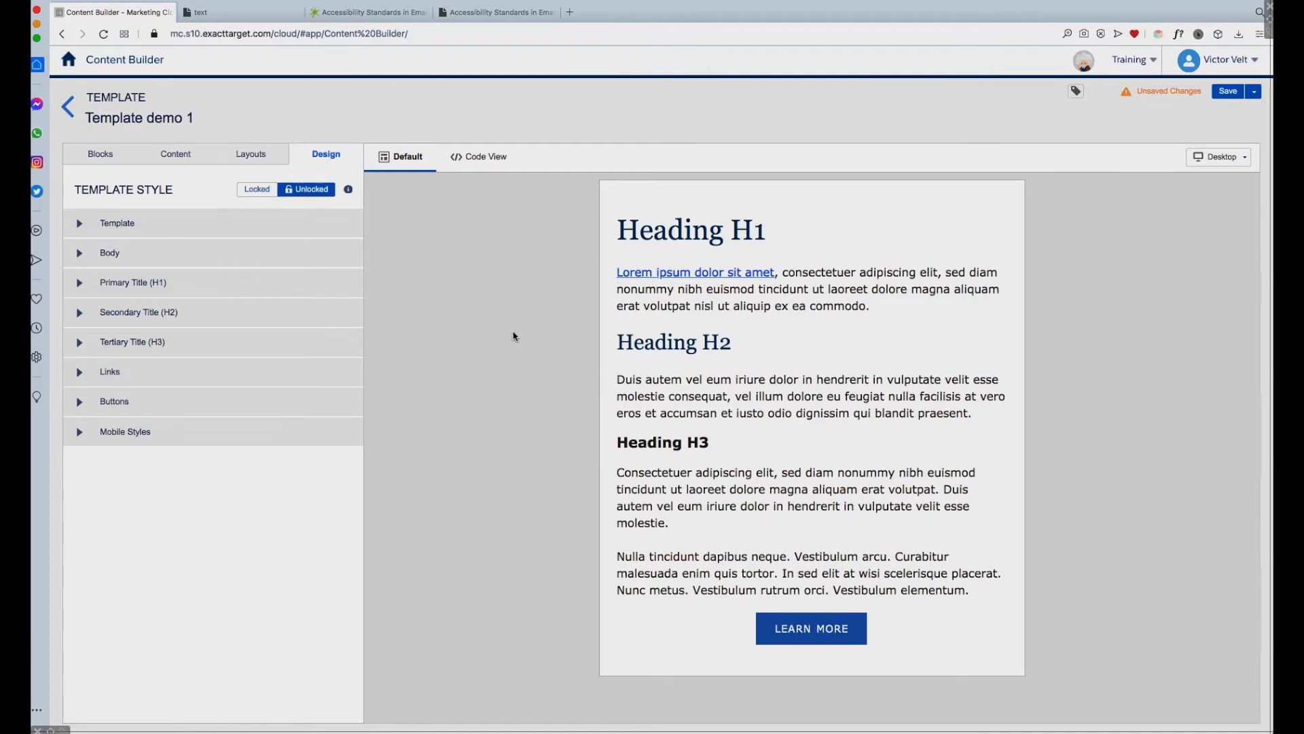
Step: Insert a default button block above the LEARN MORE button and delete it again
{"action": "left_click", "coordinate": [102, 154]}
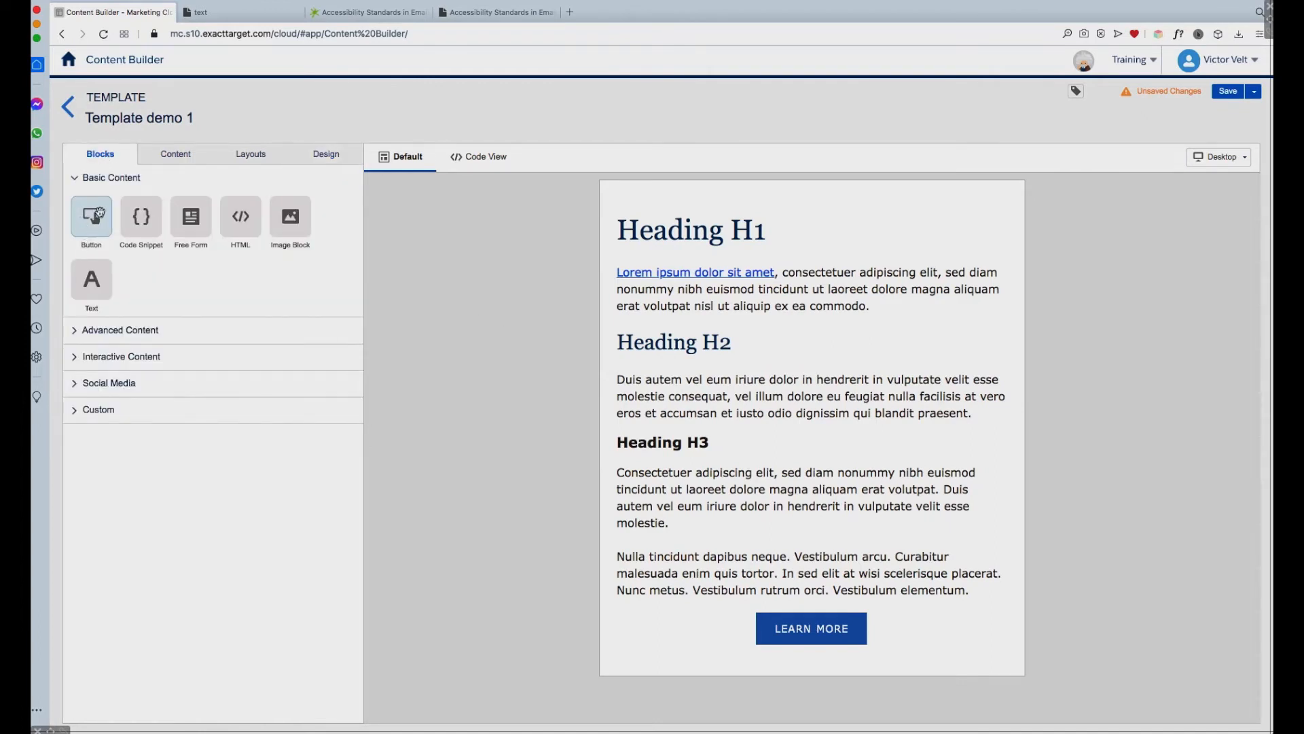
{"action": "left_click_drag", "start_coordinate": [95, 219], "coordinate": [835, 615]}
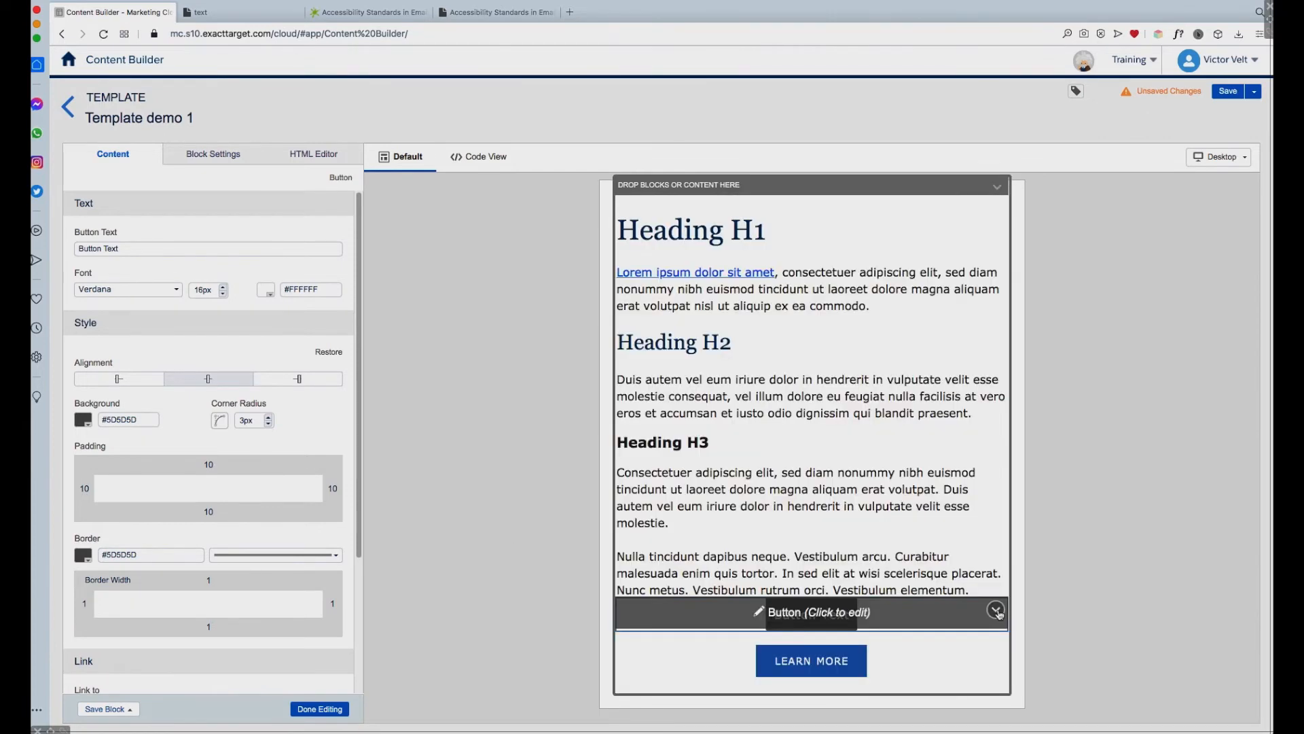
{"action": "left_click", "coordinate": [996, 609]}
{"action": "left_click", "coordinate": [937, 639]}
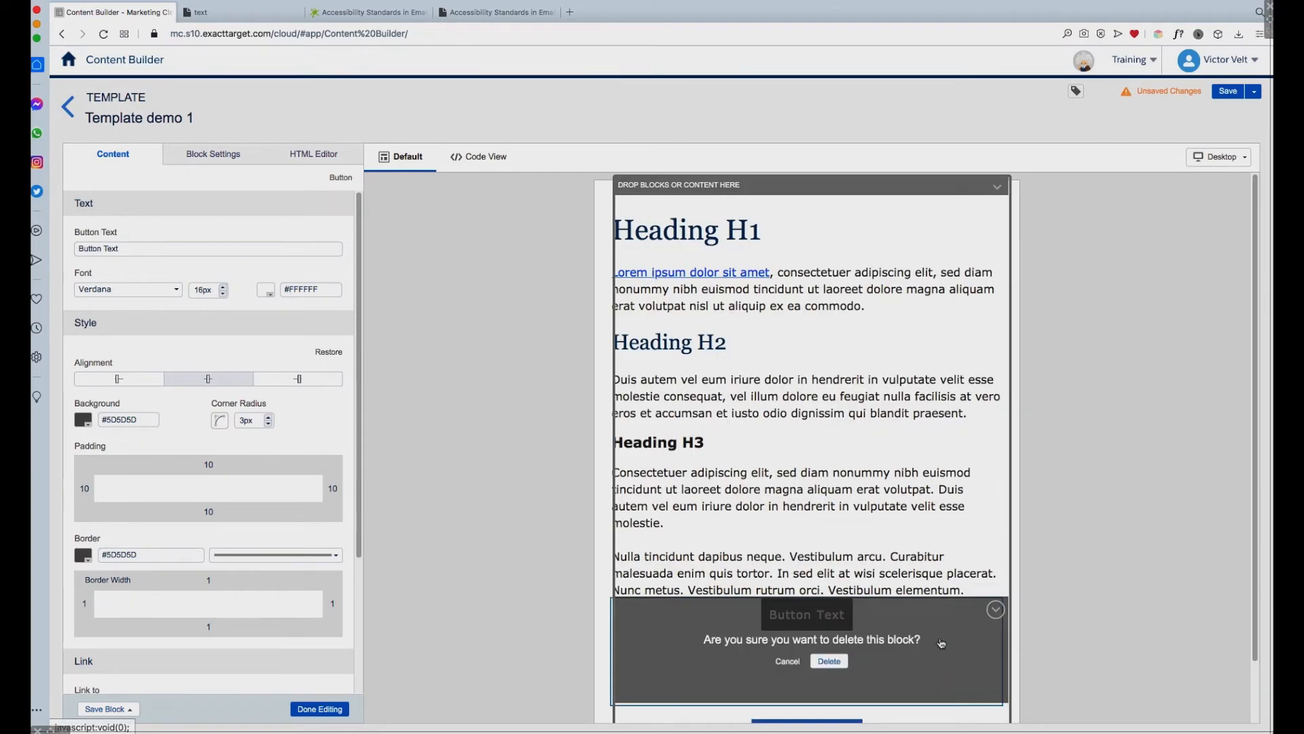
{"action": "left_click", "coordinate": [837, 664]}
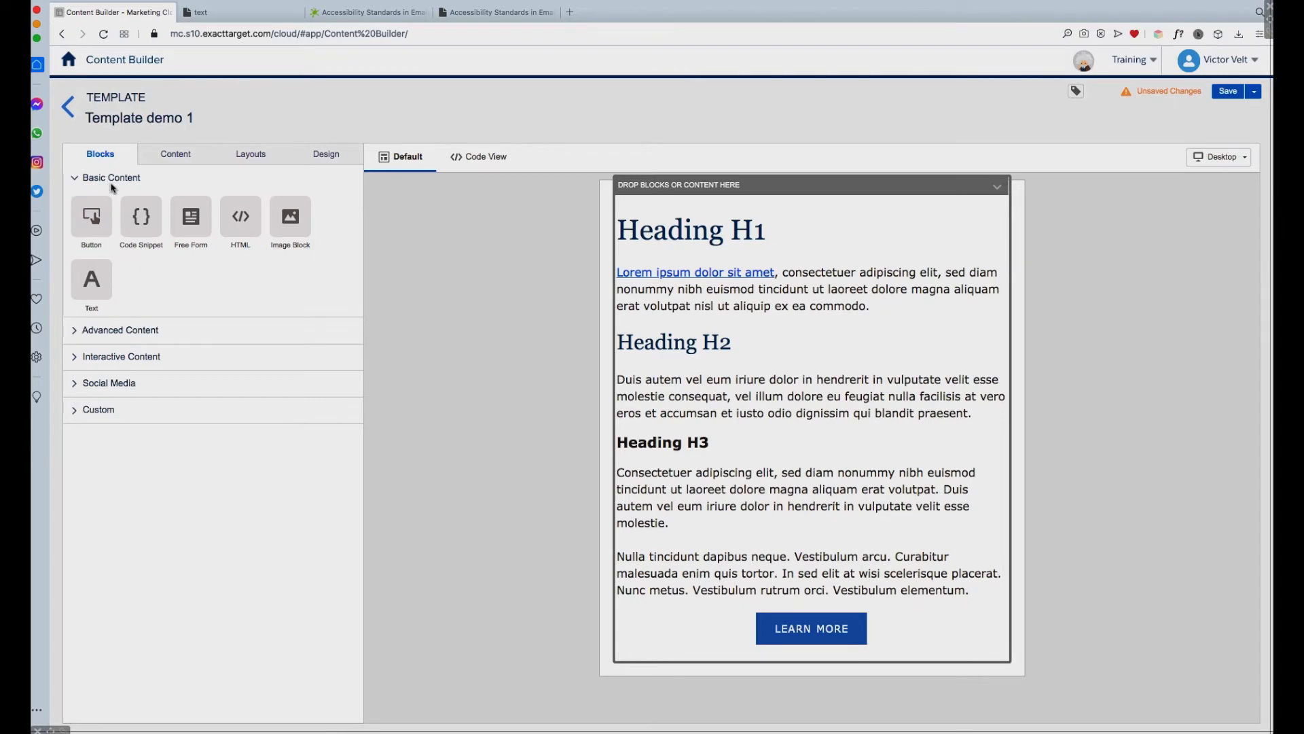
Step: Insert the saved "more button" block from the Template Demos folder directly above the existing LEARN MORE button
{"action": "left_click", "coordinate": [180, 158]}
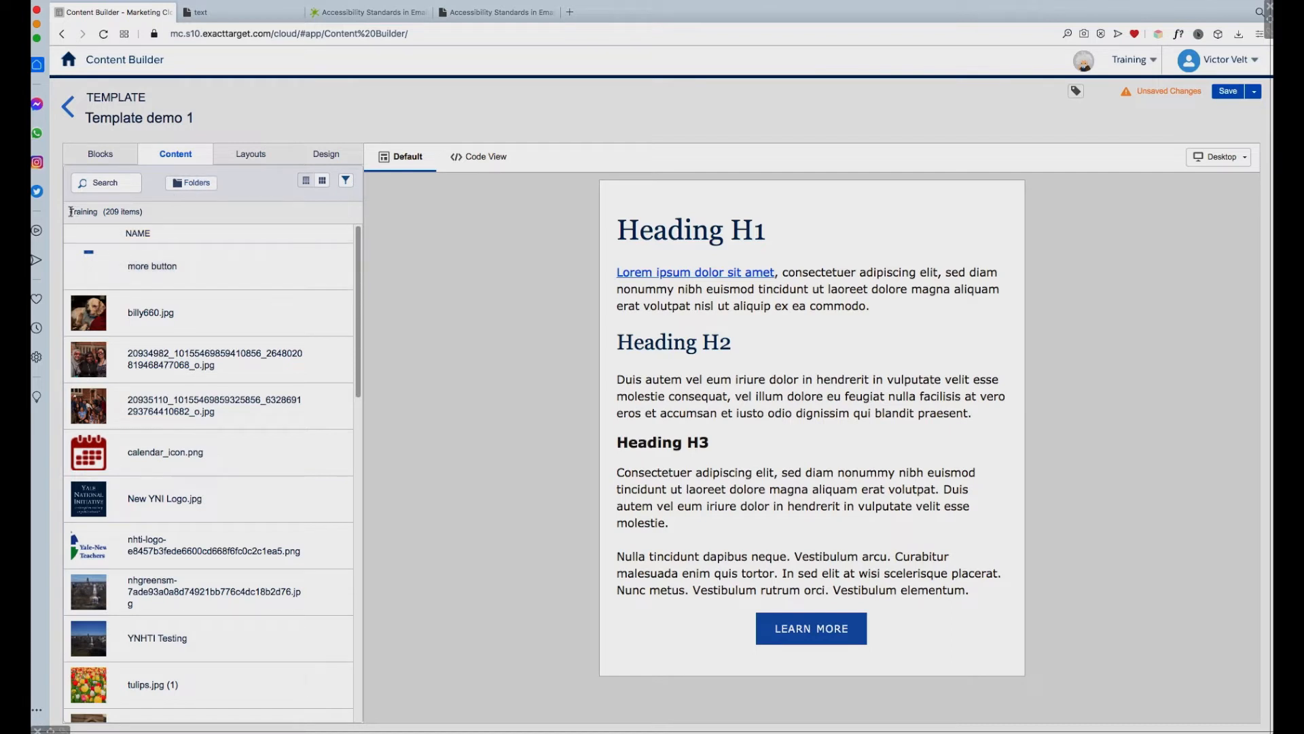
{"action": "left_click_drag", "start_coordinate": [70, 211], "coordinate": [104, 215]}
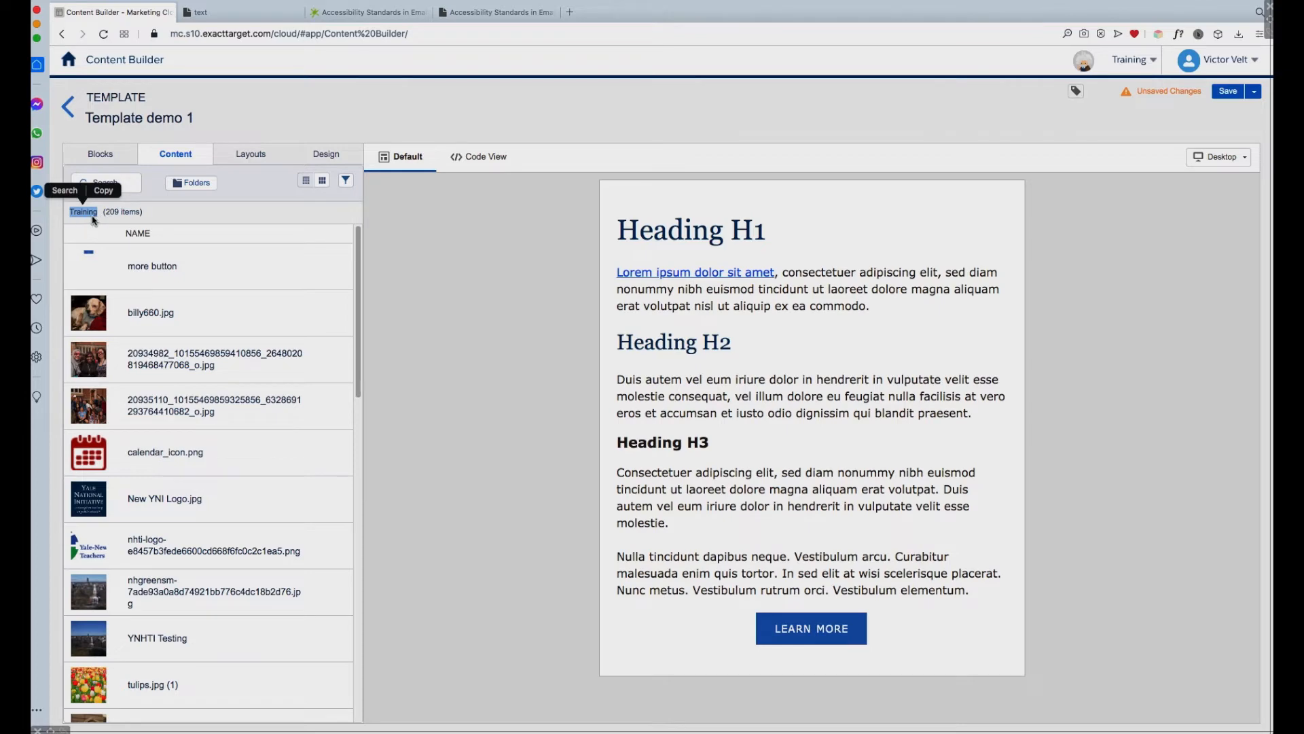
{"action": "left_click", "coordinate": [202, 185]}
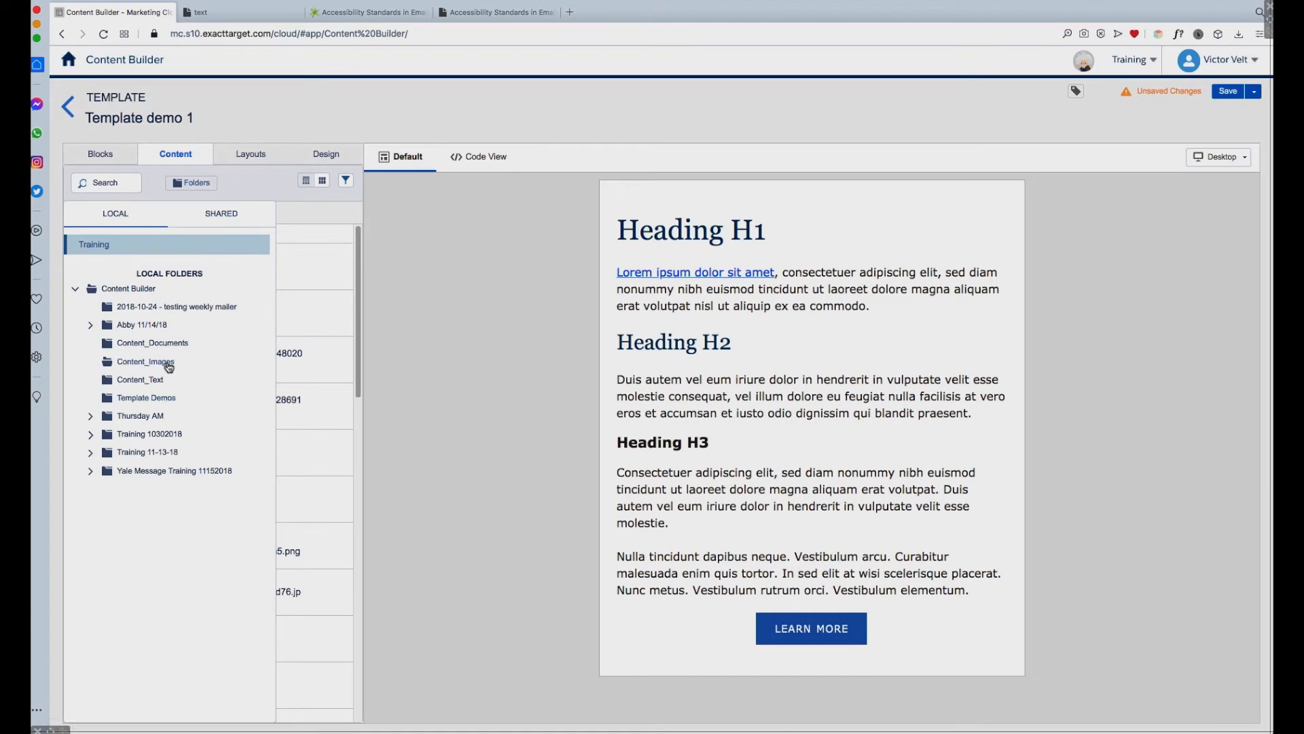
{"action": "left_click", "coordinate": [163, 399]}
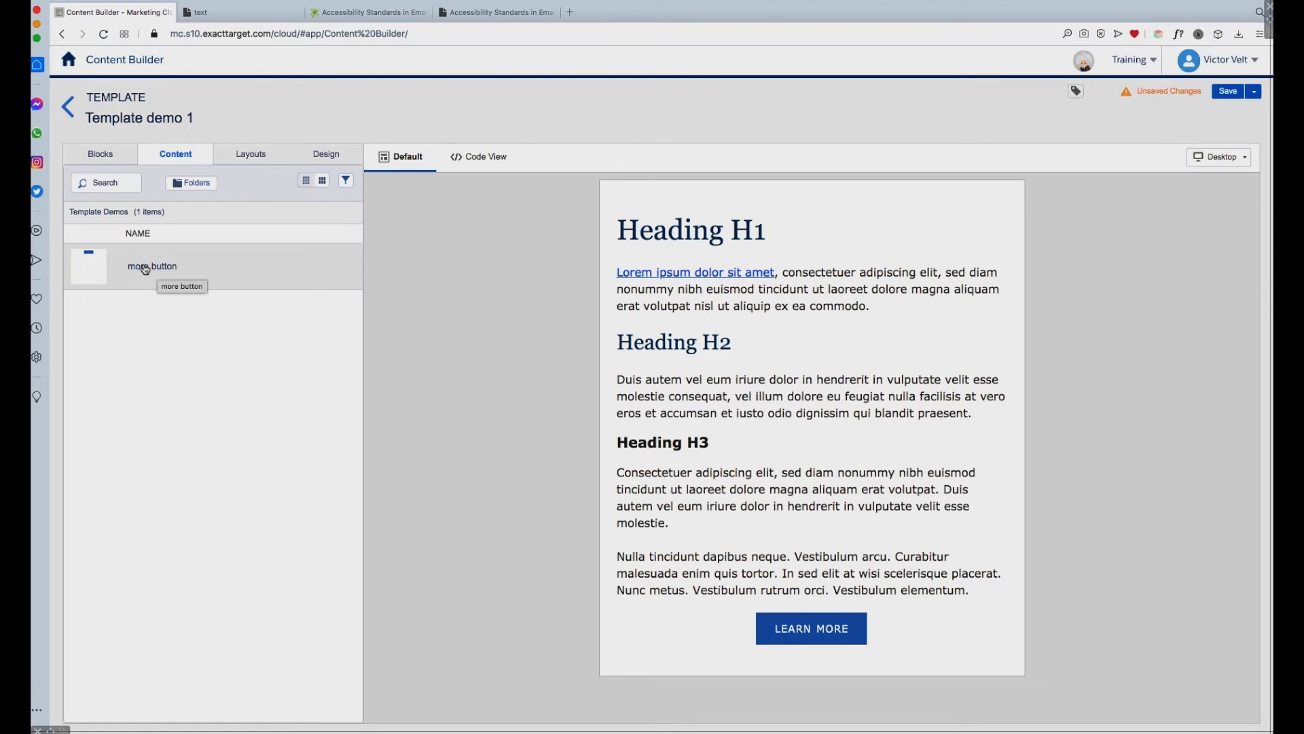
{"action": "left_click_drag", "start_coordinate": [143, 267], "coordinate": [824, 613]}
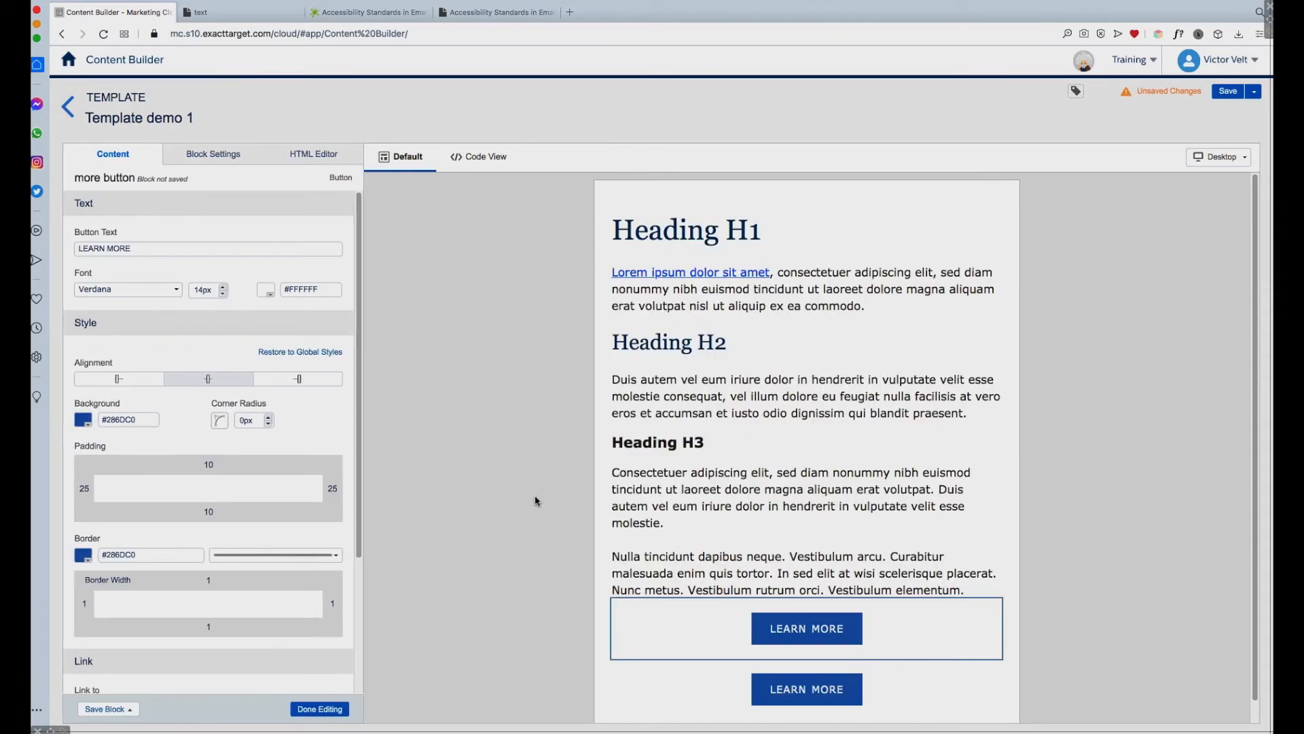
{"action": "left_click", "coordinate": [495, 460]}
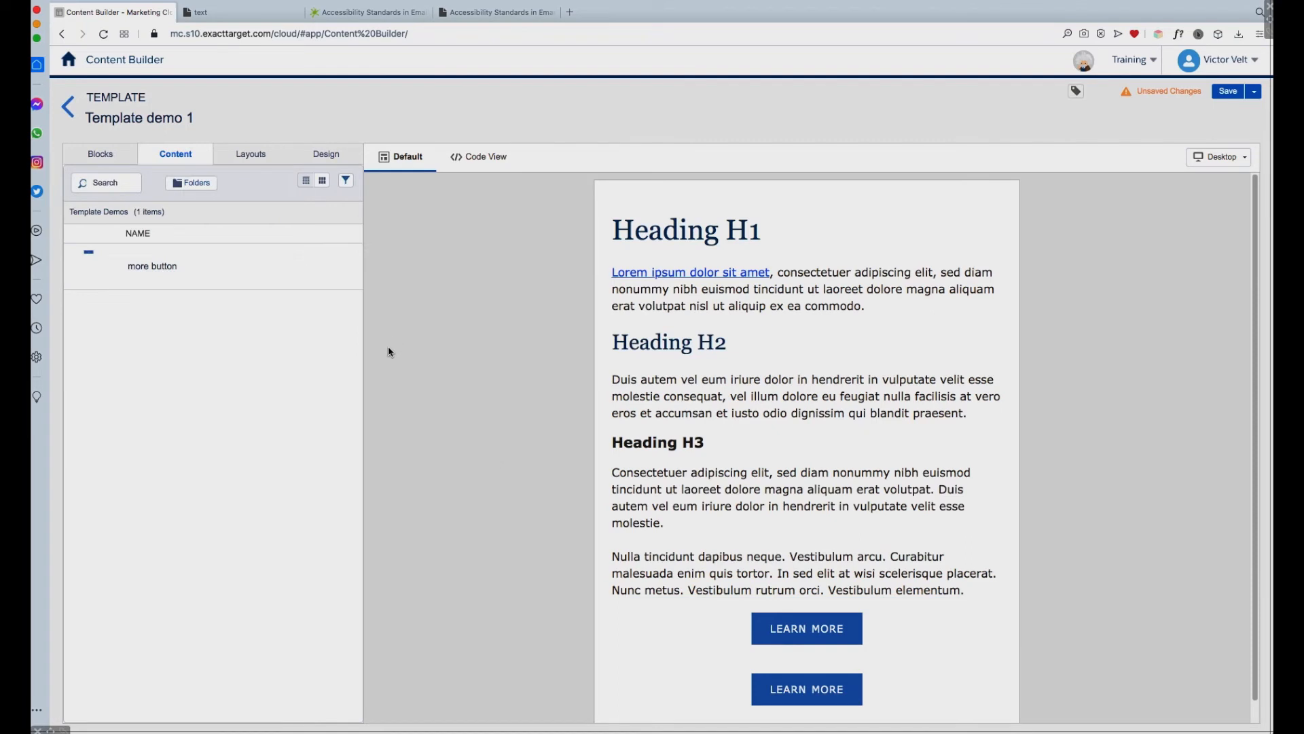
Step: Format the HTML of the lower LEARN MORE button, check its aria-label attribute and finish editing the block
{"action": "left_click", "coordinate": [103, 159]}
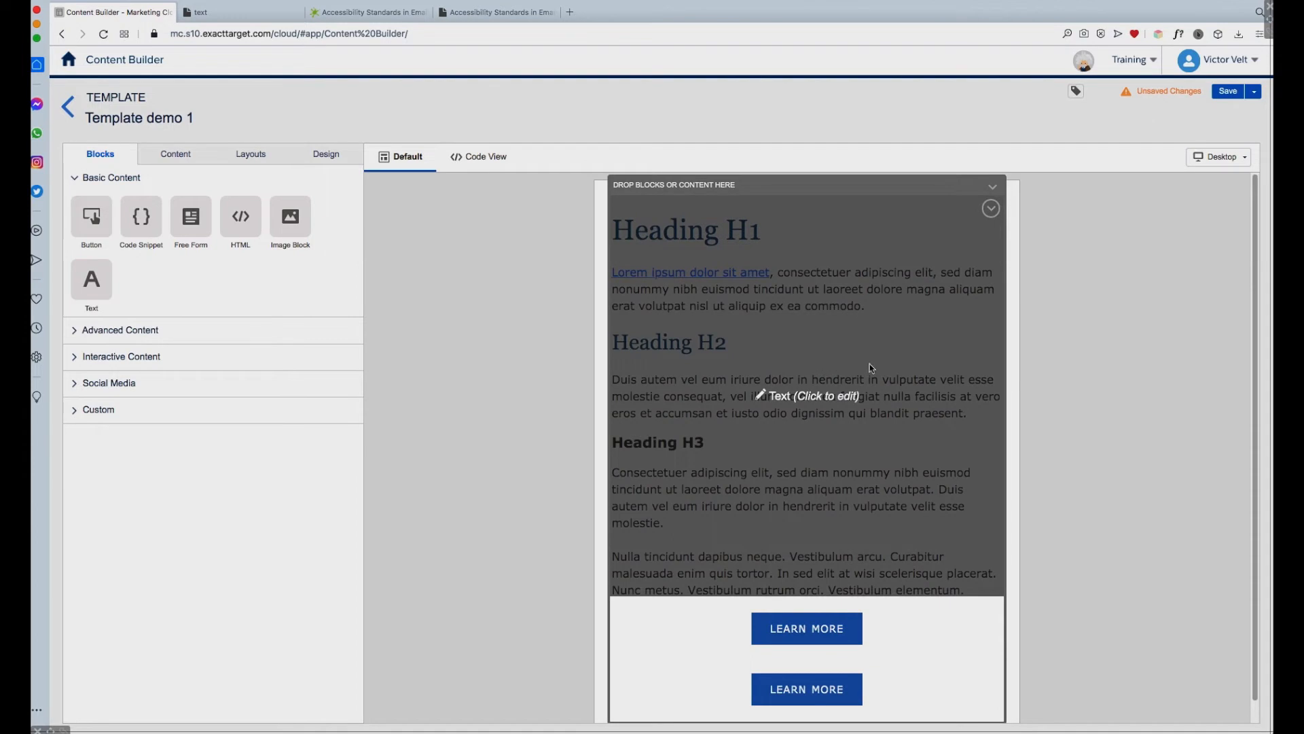
{"action": "left_click", "coordinate": [857, 686]}
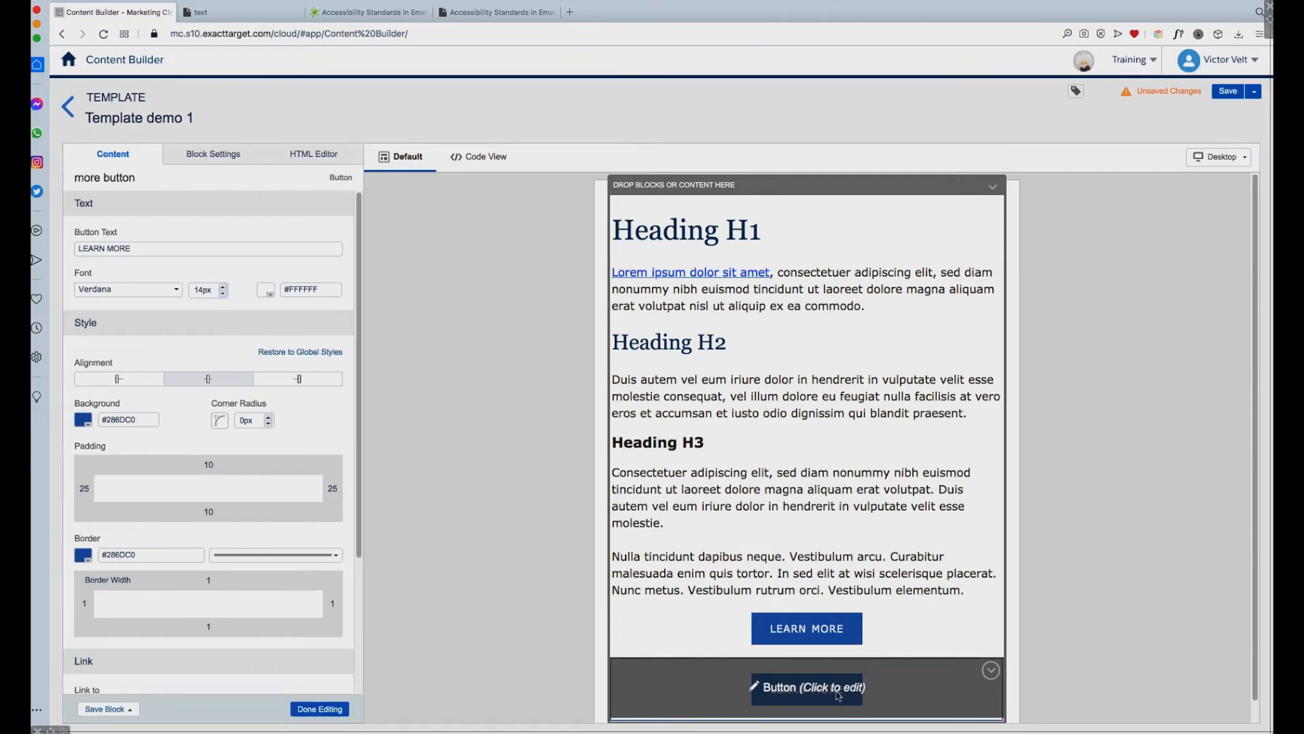
{"action": "left_click", "coordinate": [335, 154]}
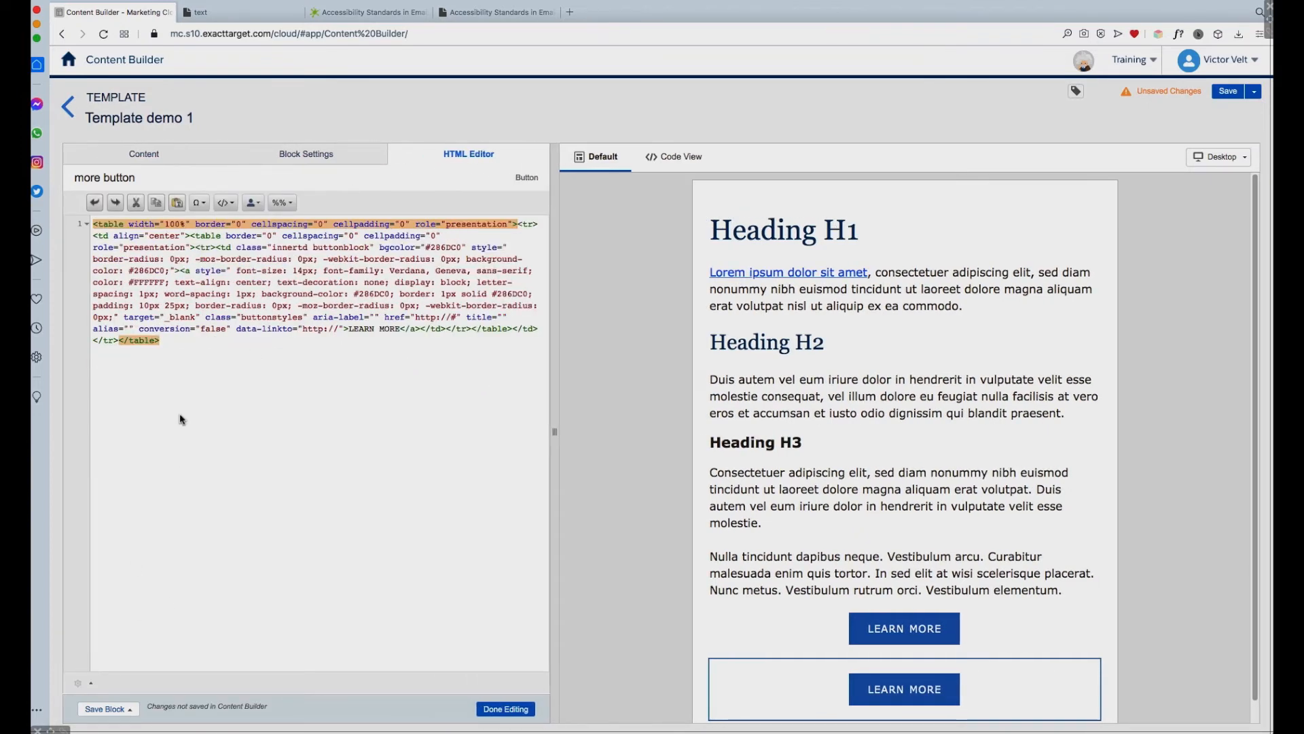
{"action": "left_click", "coordinate": [84, 683]}
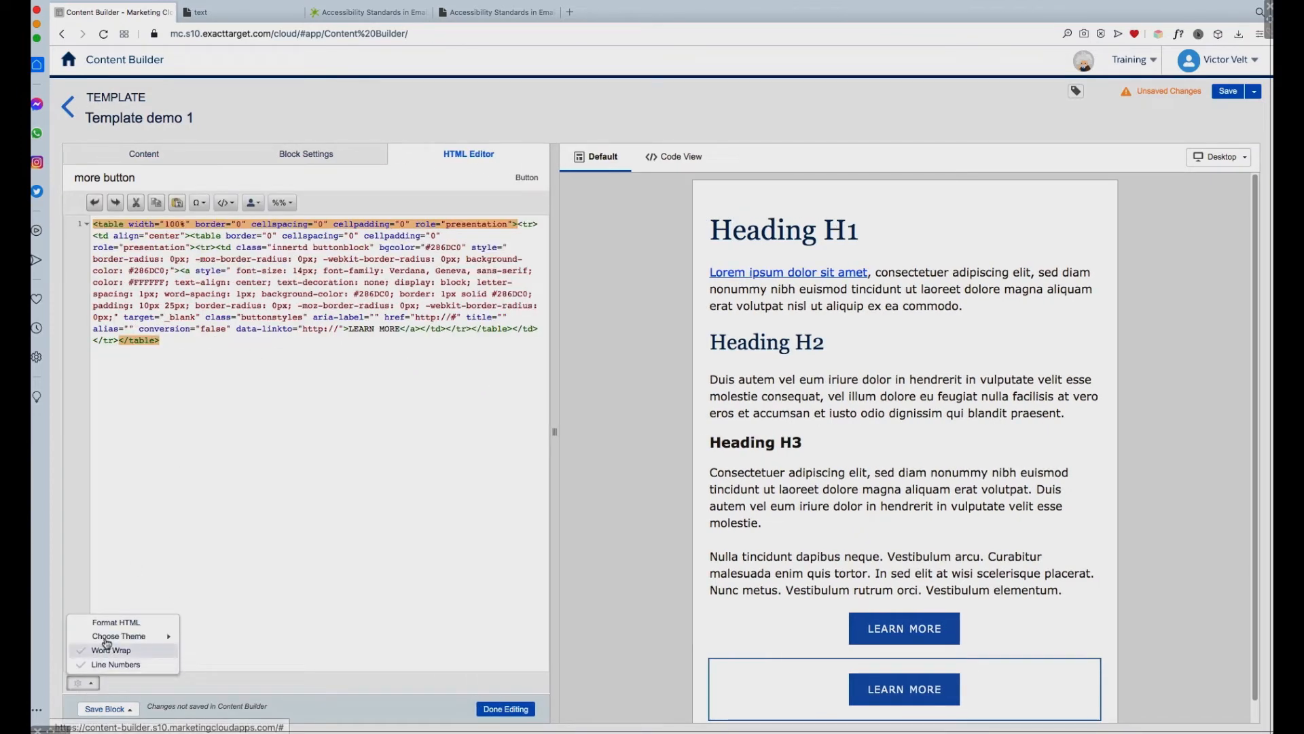
{"action": "left_click", "coordinate": [129, 623]}
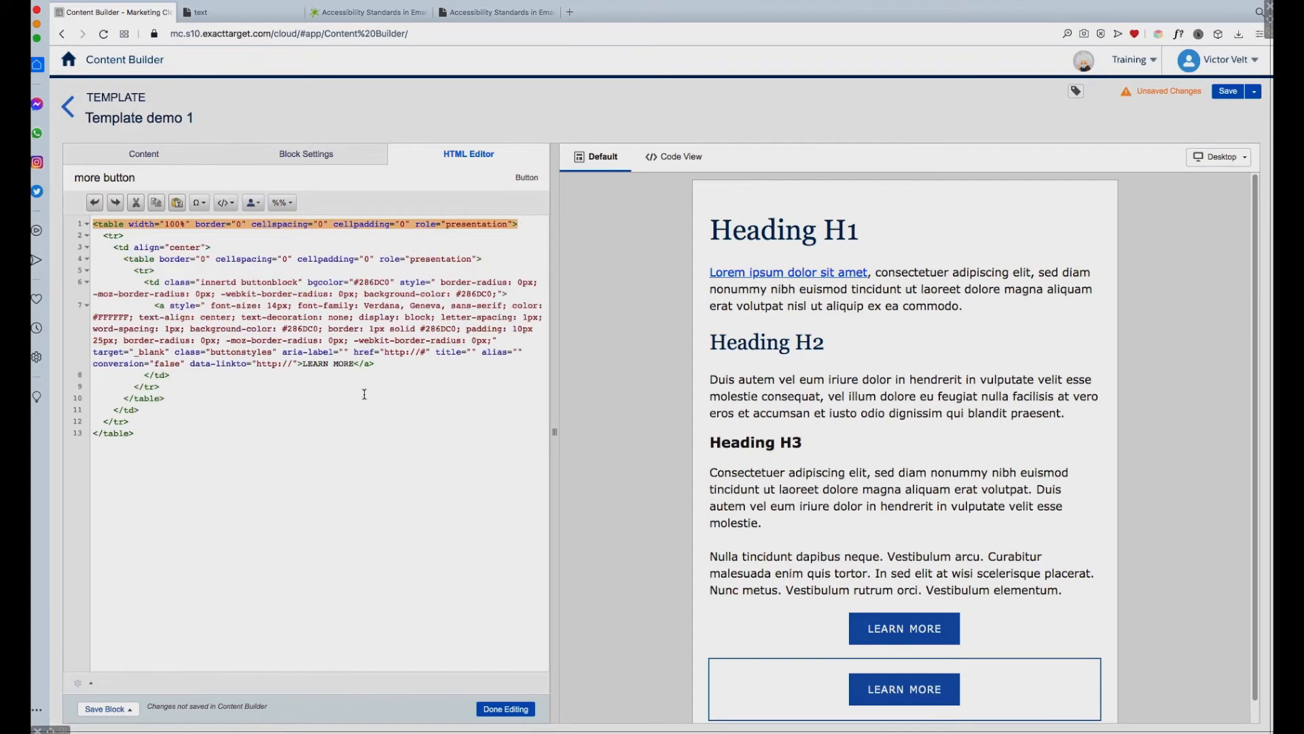
{"action": "left_click_drag", "start_coordinate": [350, 352], "coordinate": [272, 352]}
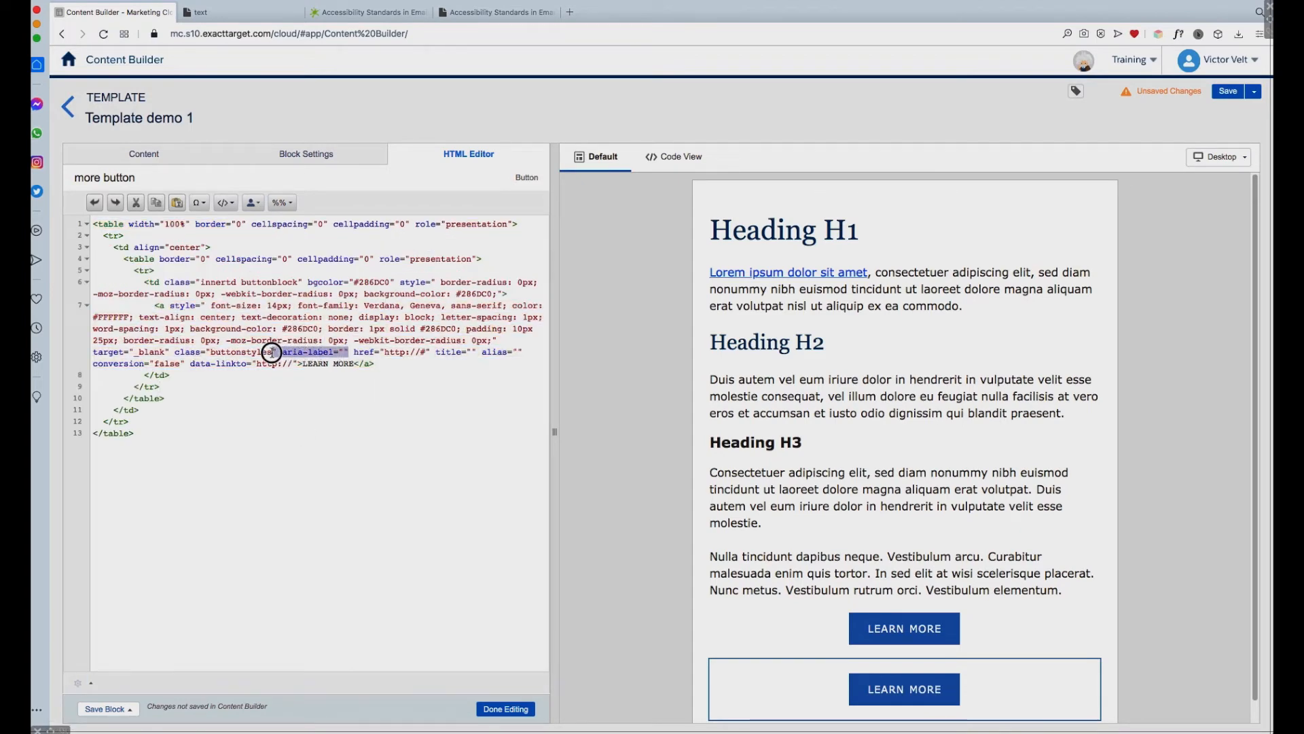
{"action": "left_click", "coordinate": [346, 352]}
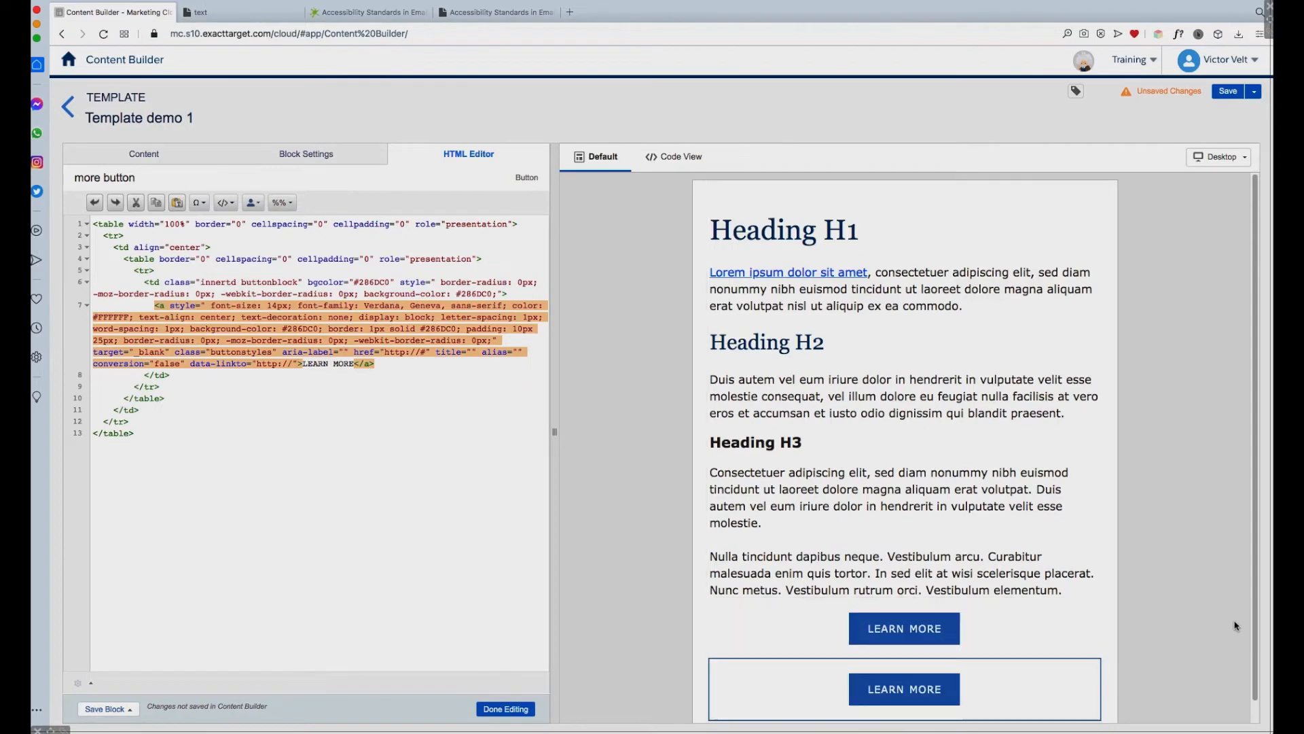
{"action": "left_click", "coordinate": [524, 709]}
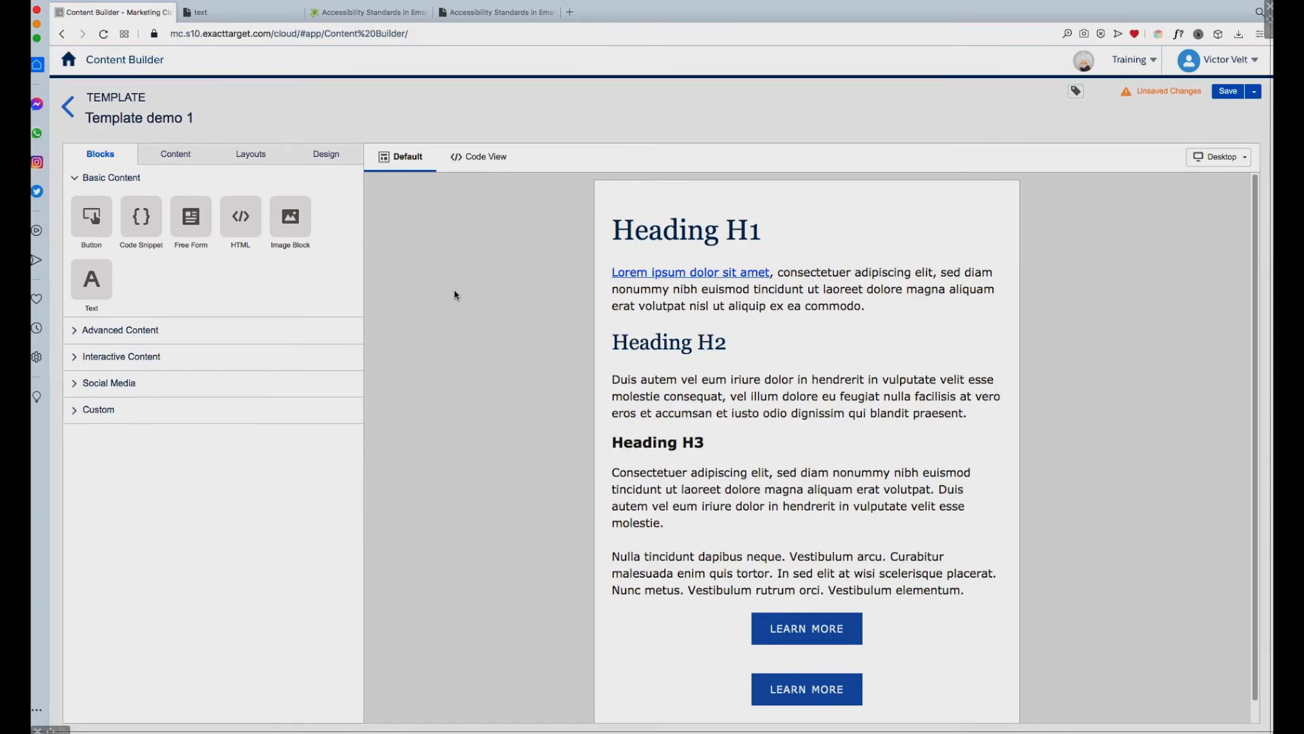
Step: Delete the upper LEARN MORE button block from the template
{"action": "left_click", "coordinate": [991, 610]}
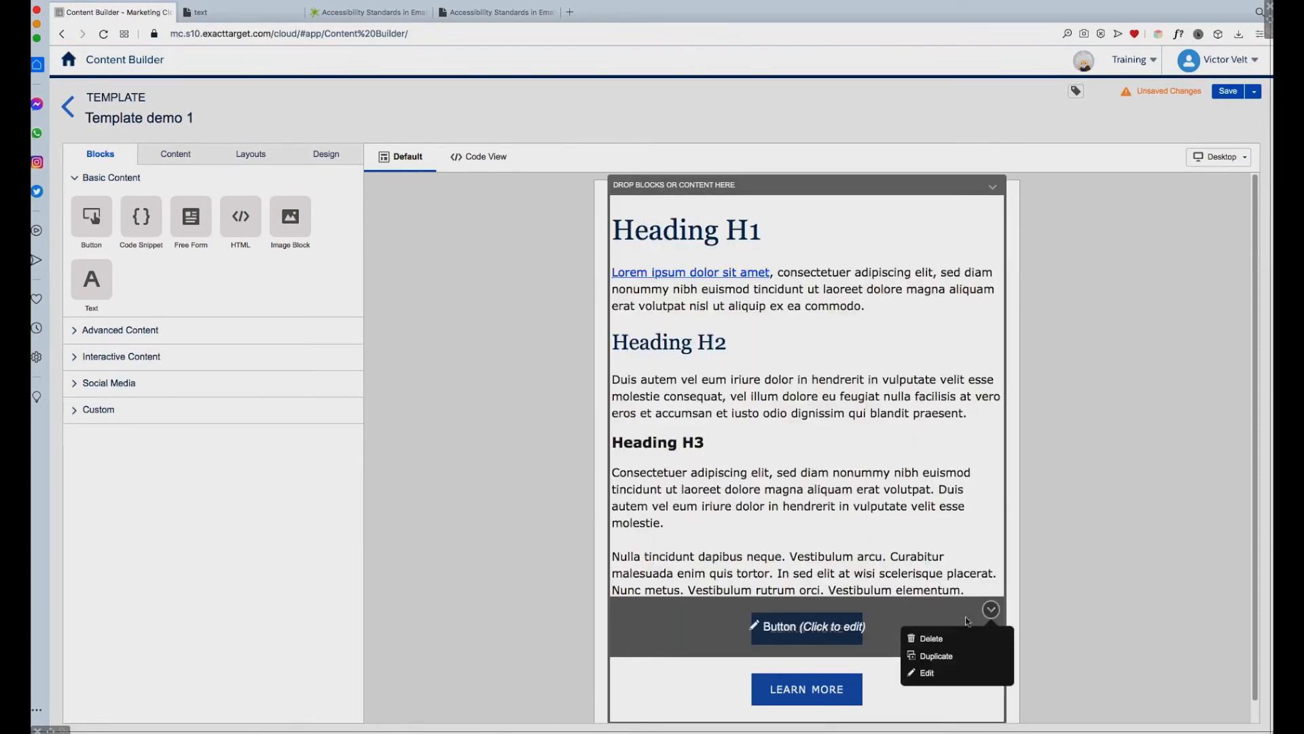
{"action": "left_click", "coordinate": [931, 639]}
{"action": "left_click", "coordinate": [825, 661]}
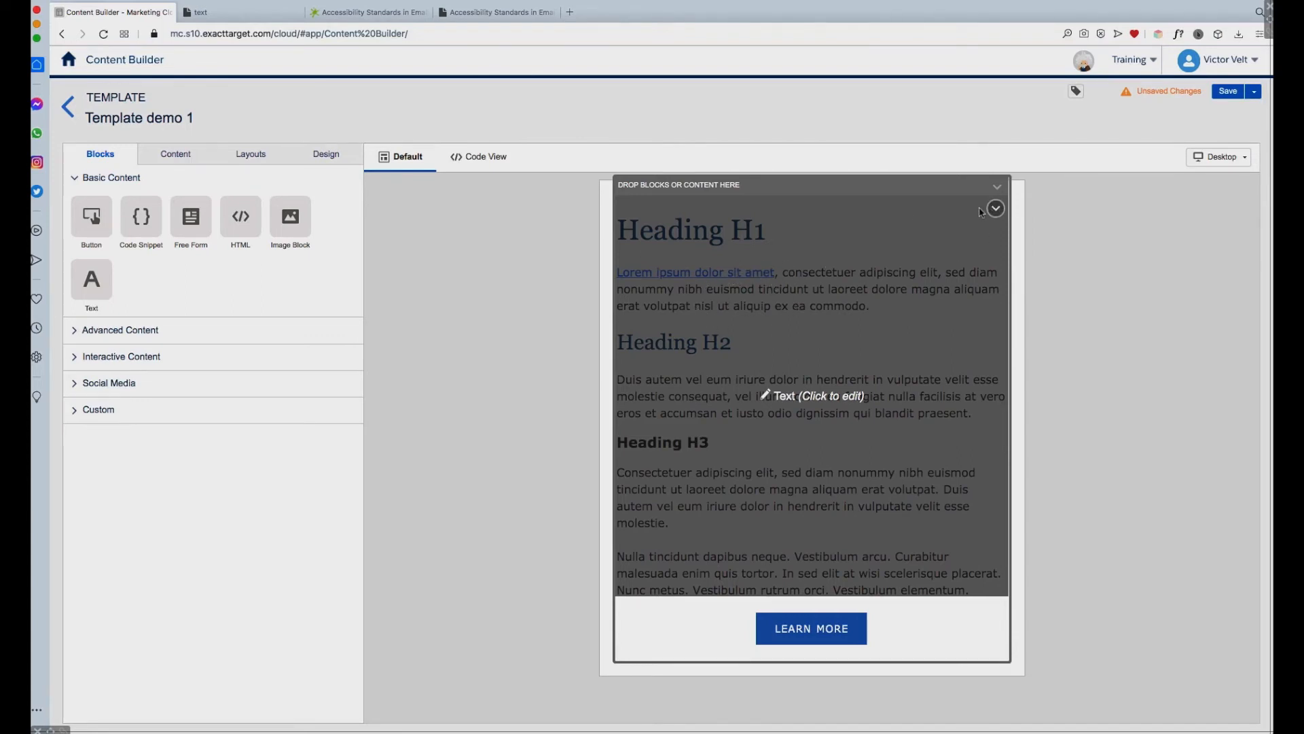
Step: Open the text block with the three headings and start saving it as a new content block named "text full block"
{"action": "left_click", "coordinate": [898, 211]}
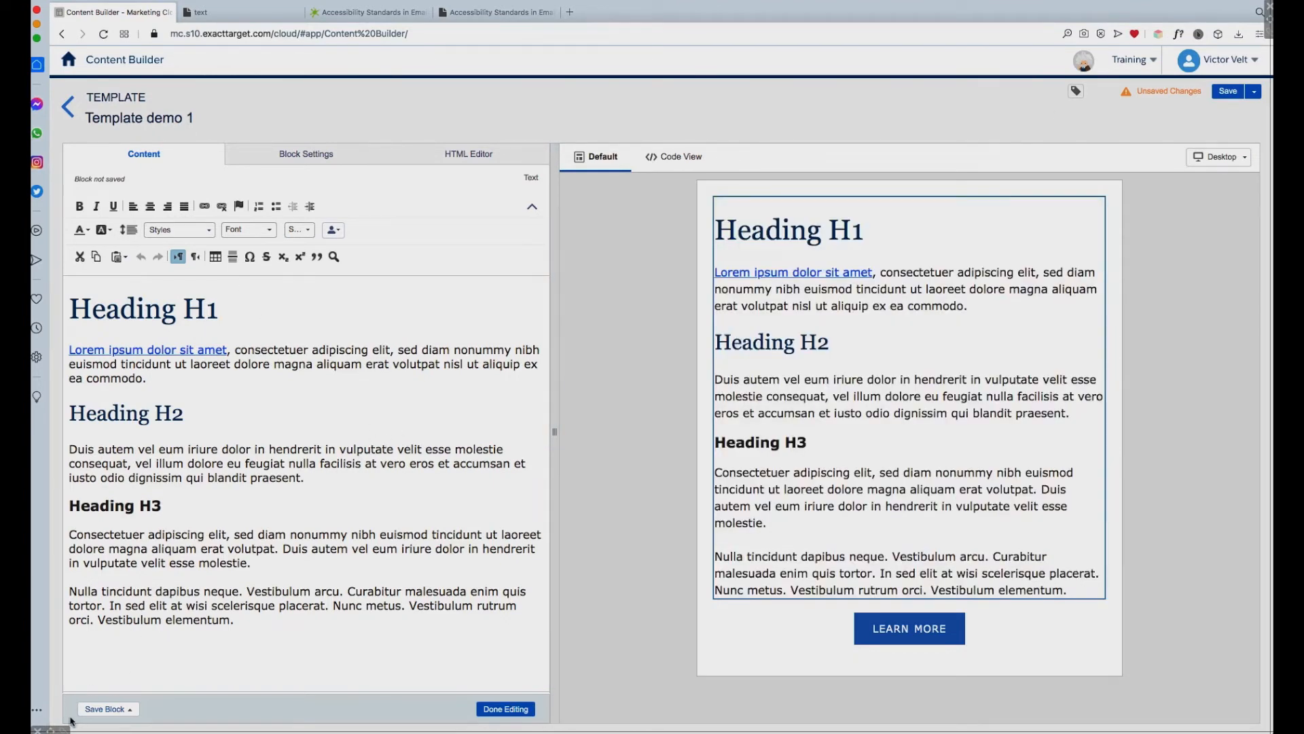
{"action": "left_click", "coordinate": [130, 710]}
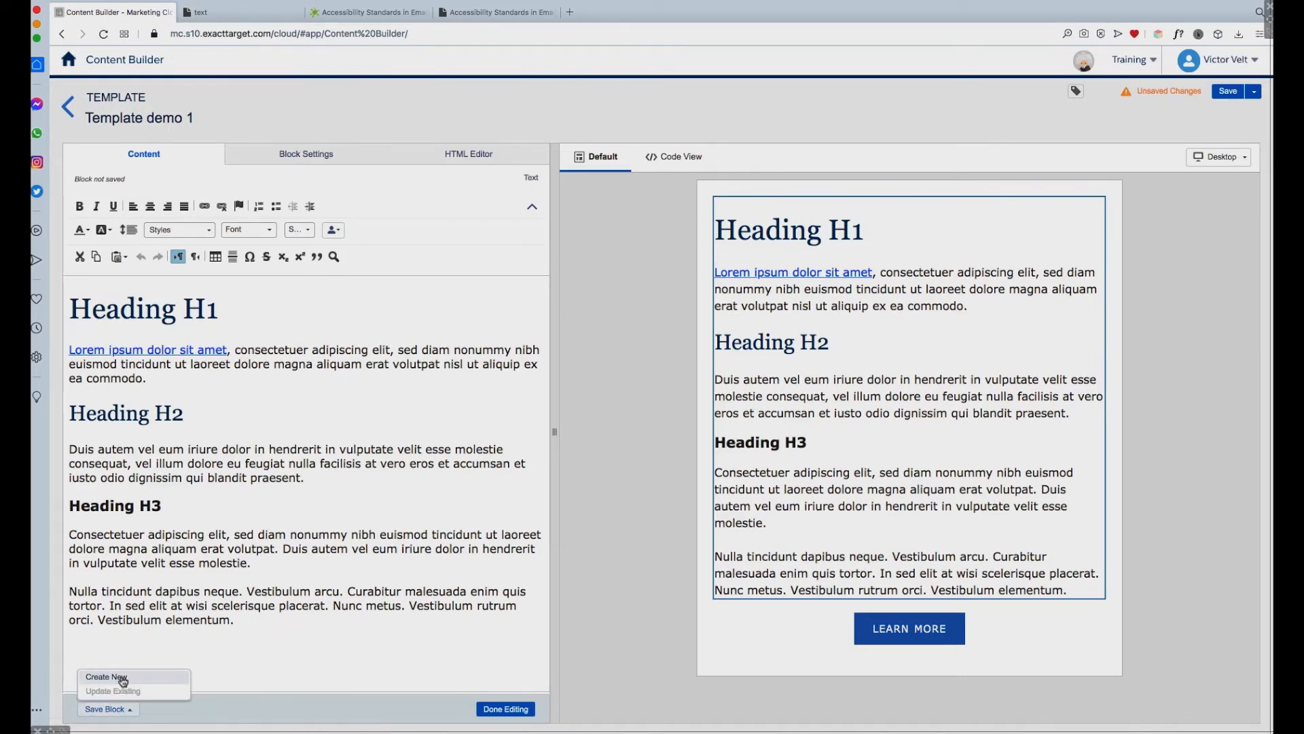
{"action": "left_click", "coordinate": [122, 678]}
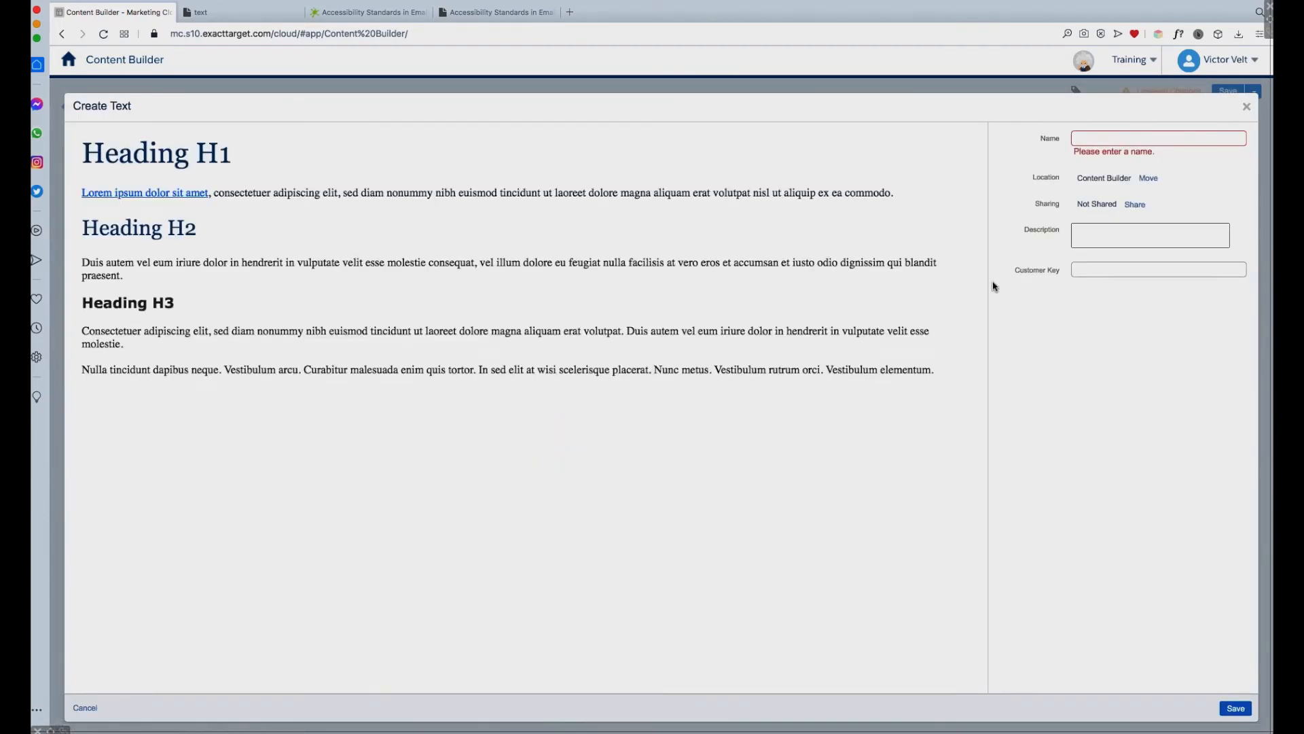
{"action": "left_click", "coordinate": [1115, 138]}
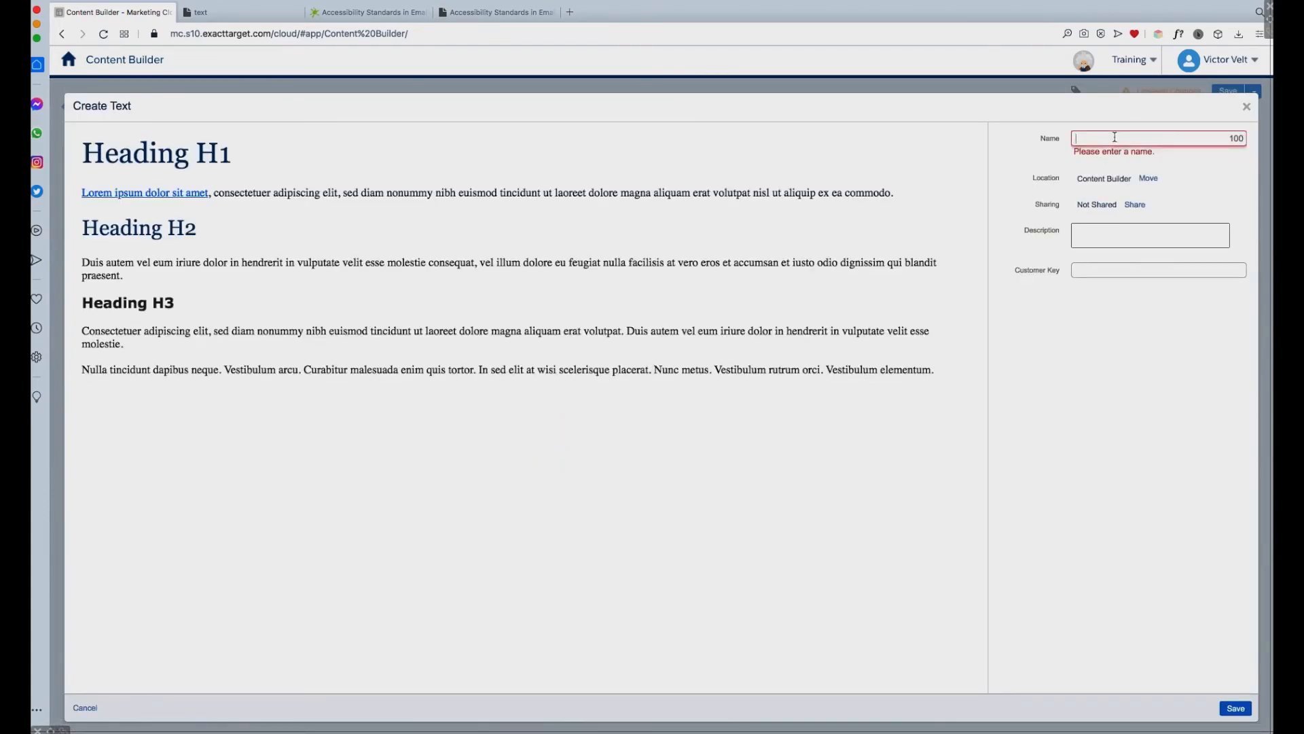
{"action": "type", "text": "text full block"}
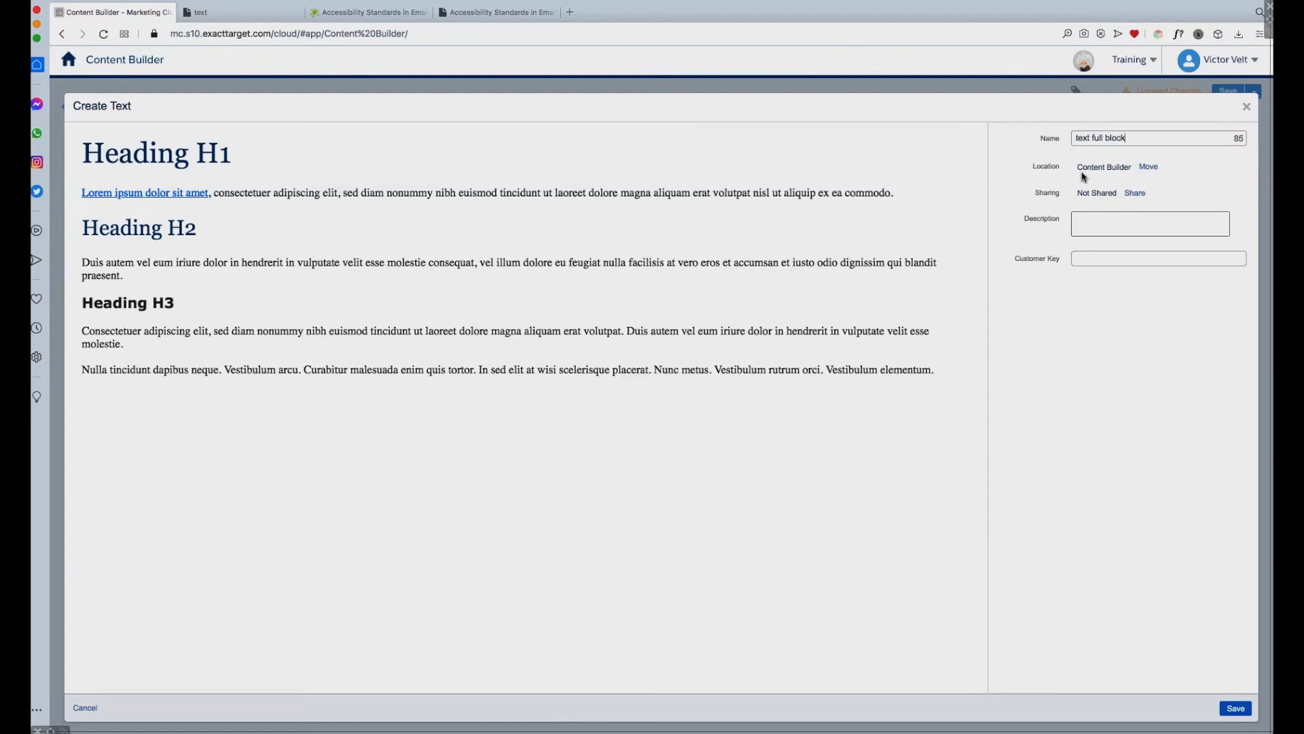
Step: Set the location of the new text block to the Template Demos folder
{"action": "left_click_drag", "start_coordinate": [1079, 166], "coordinate": [1133, 167]}
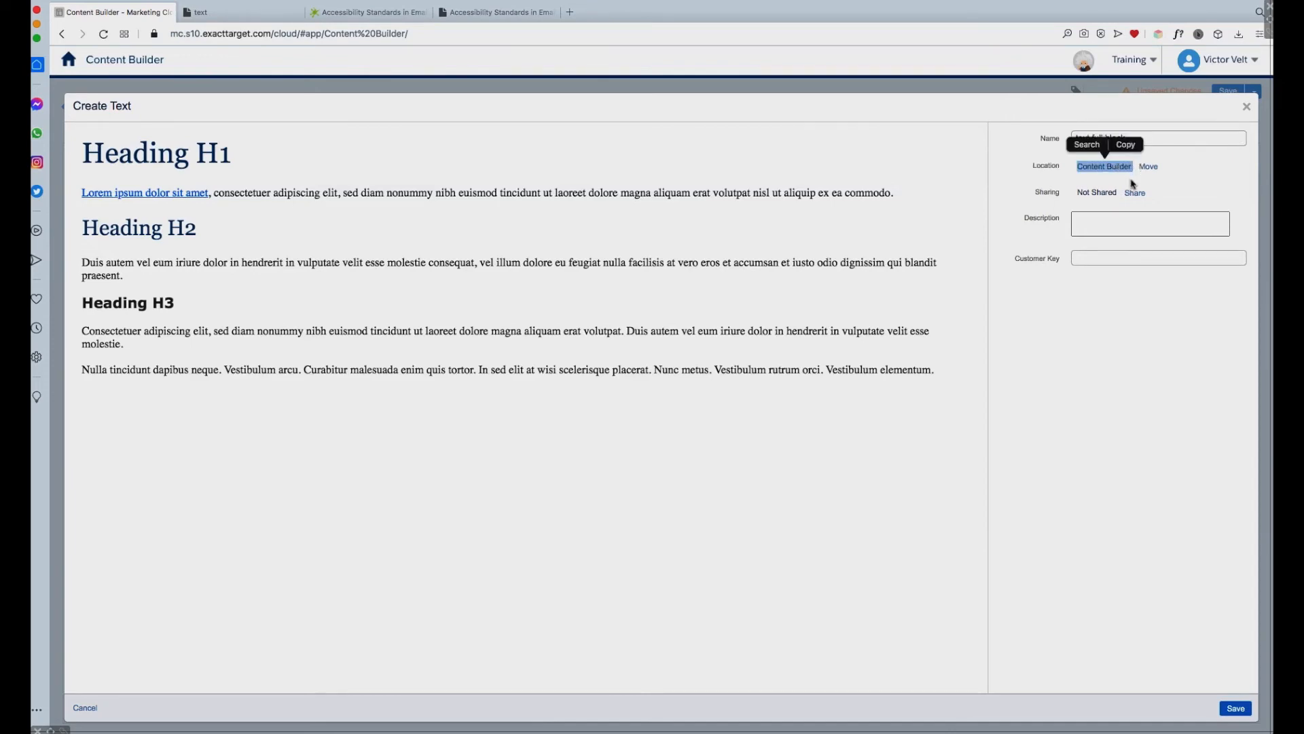
{"action": "left_click", "coordinate": [1149, 168]}
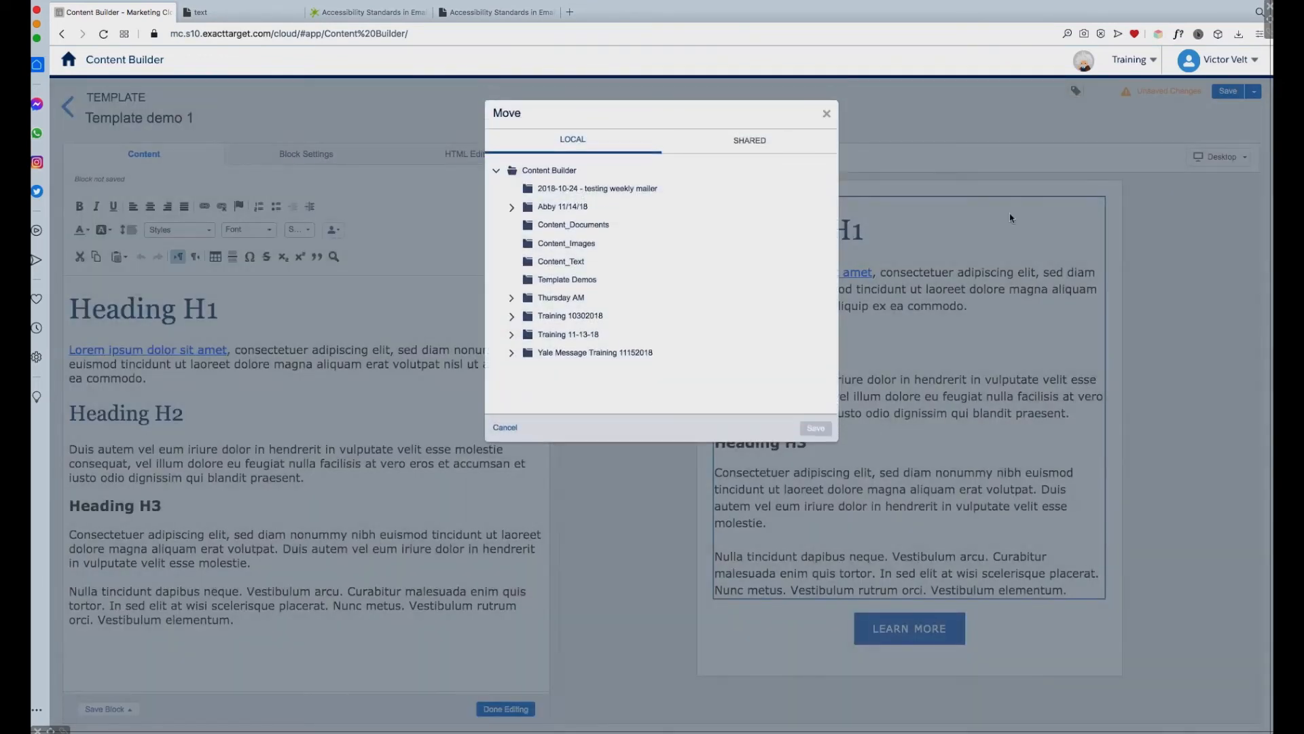
{"action": "left_click", "coordinate": [588, 279]}
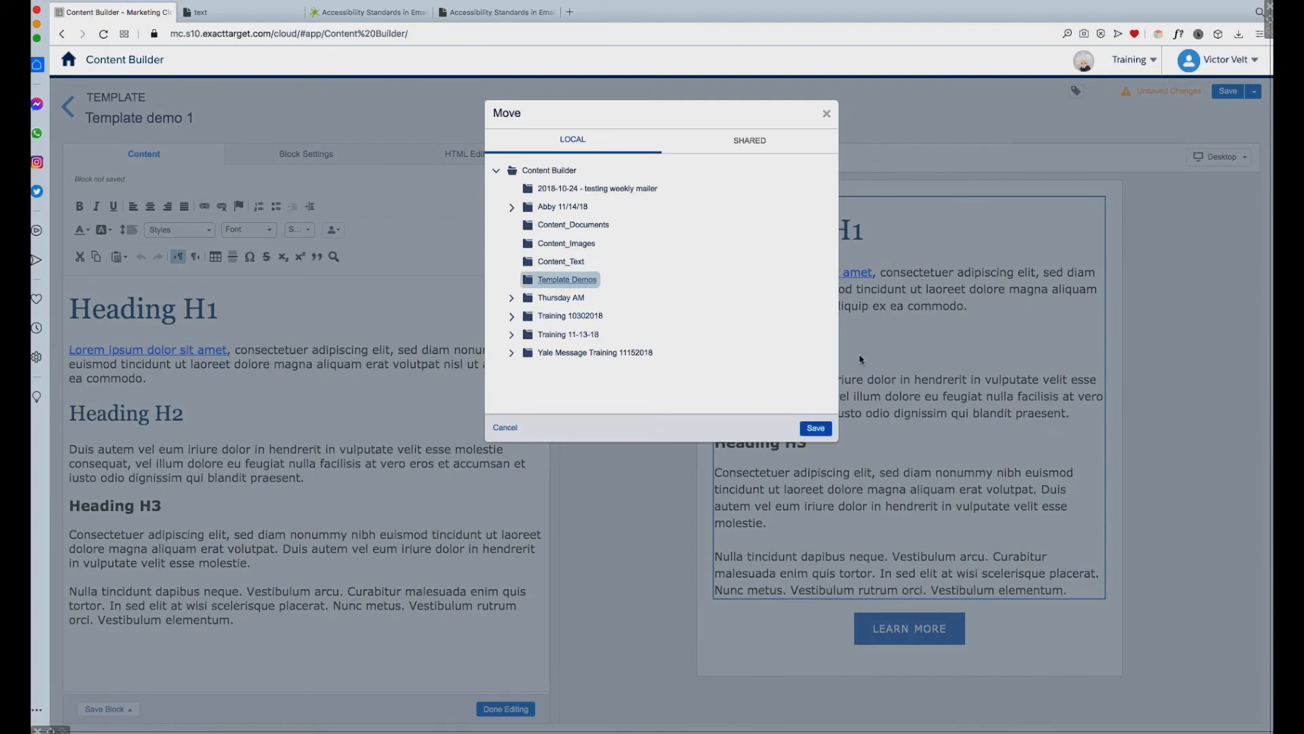
{"action": "left_click", "coordinate": [816, 428]}
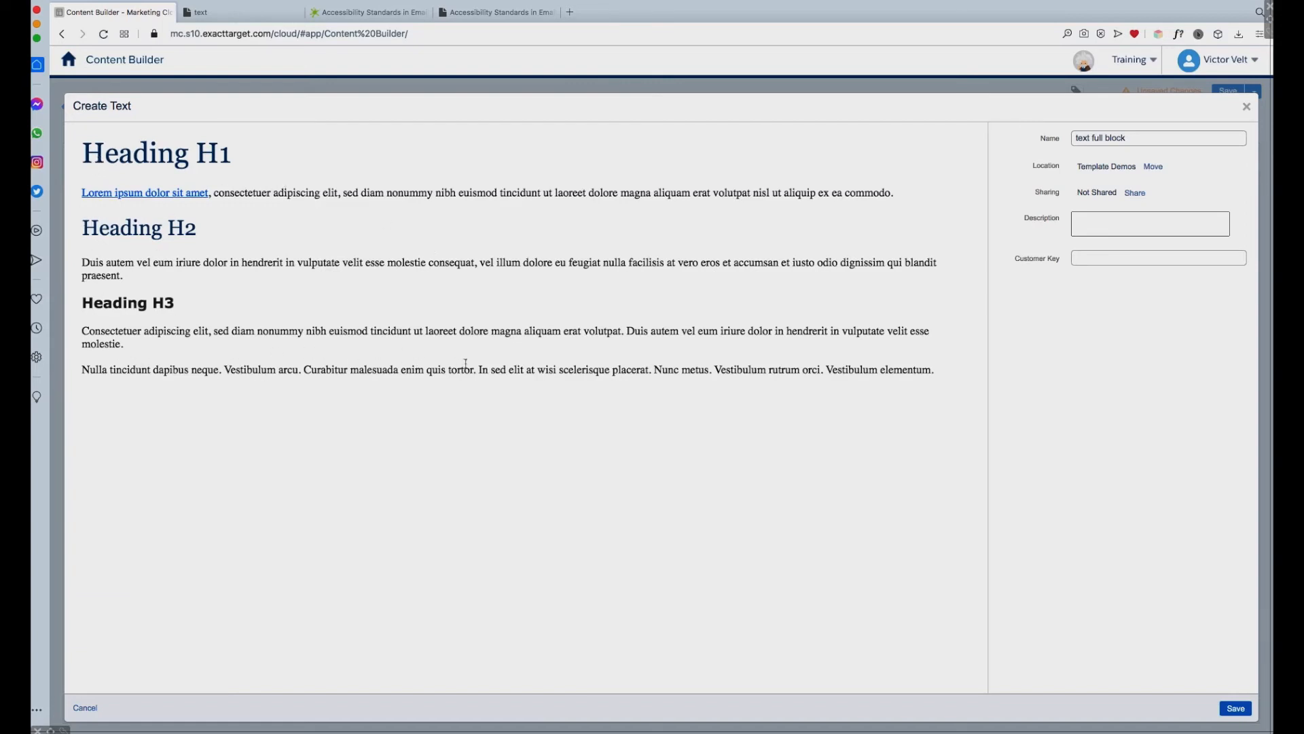
Step: Check the Heading H1 and paragraph text in the block preview and save the new content block
{"action": "left_click_drag", "start_coordinate": [231, 154], "coordinate": [85, 152]}
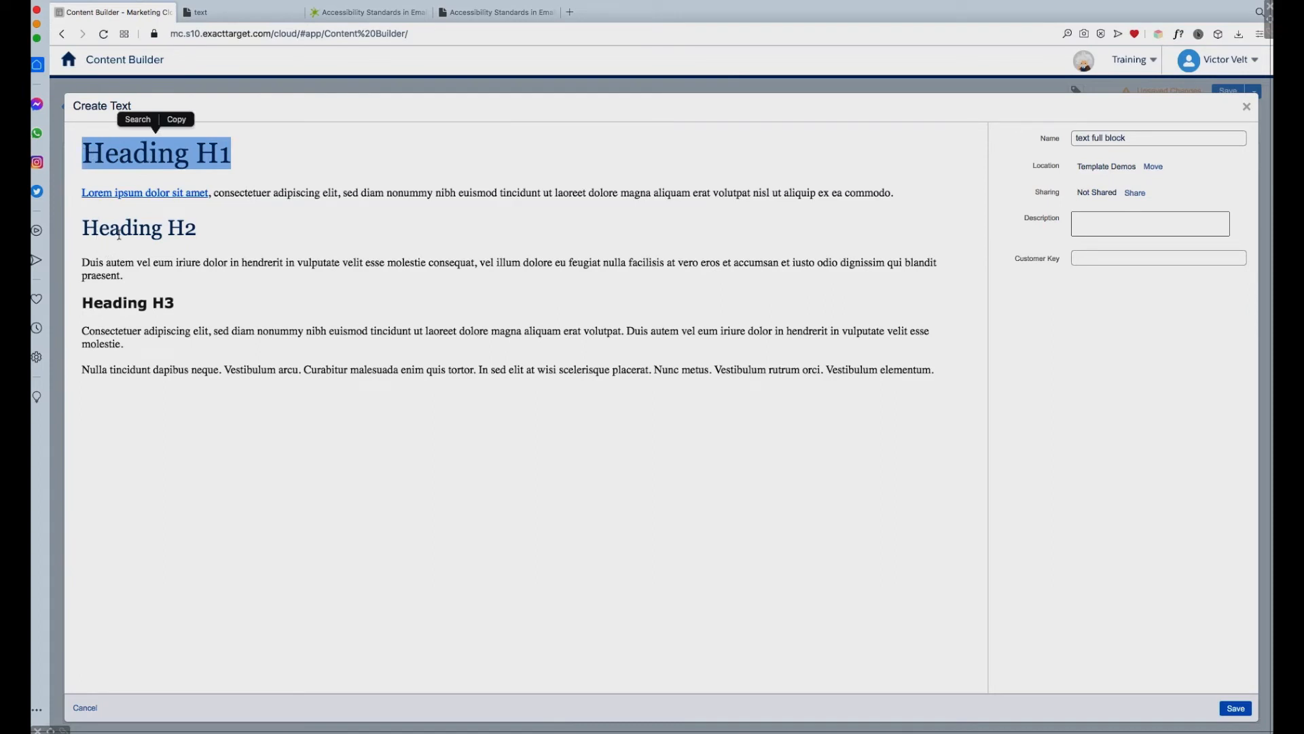
{"action": "left_click", "coordinate": [233, 158]}
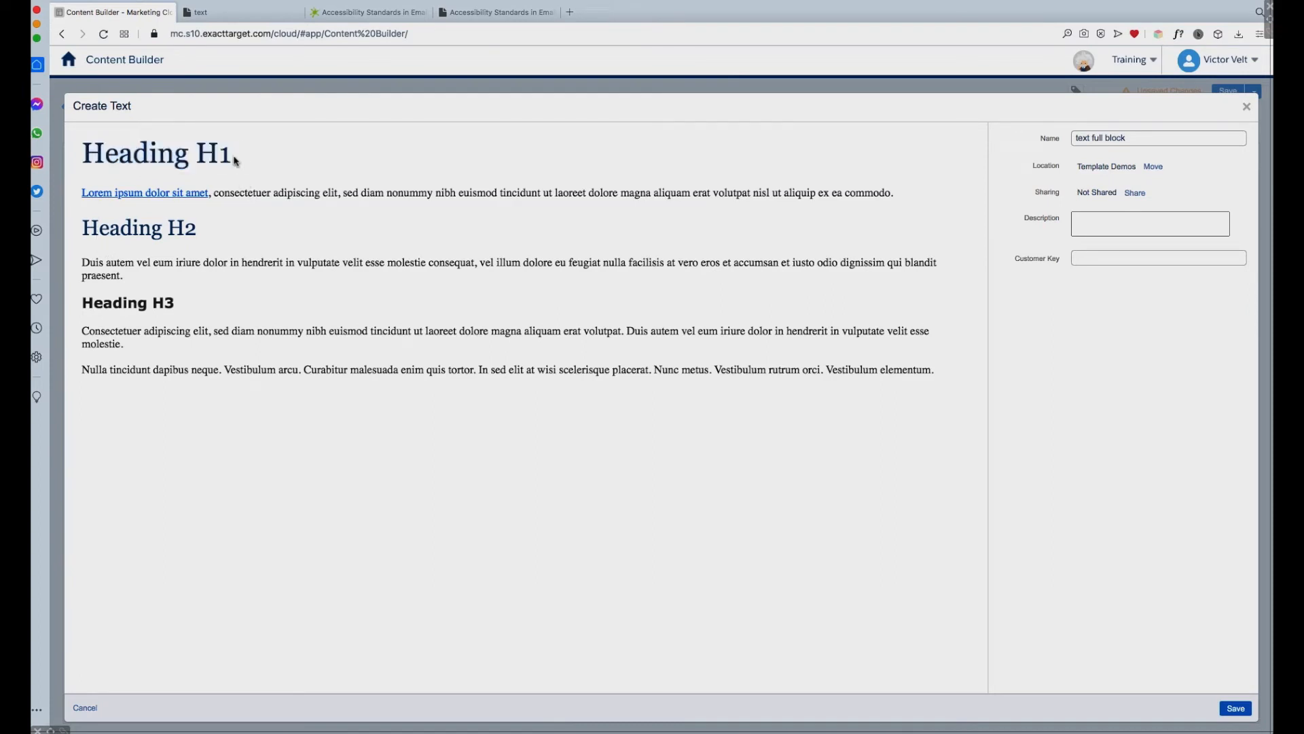
{"action": "left_click_drag", "start_coordinate": [233, 157], "coordinate": [84, 159]}
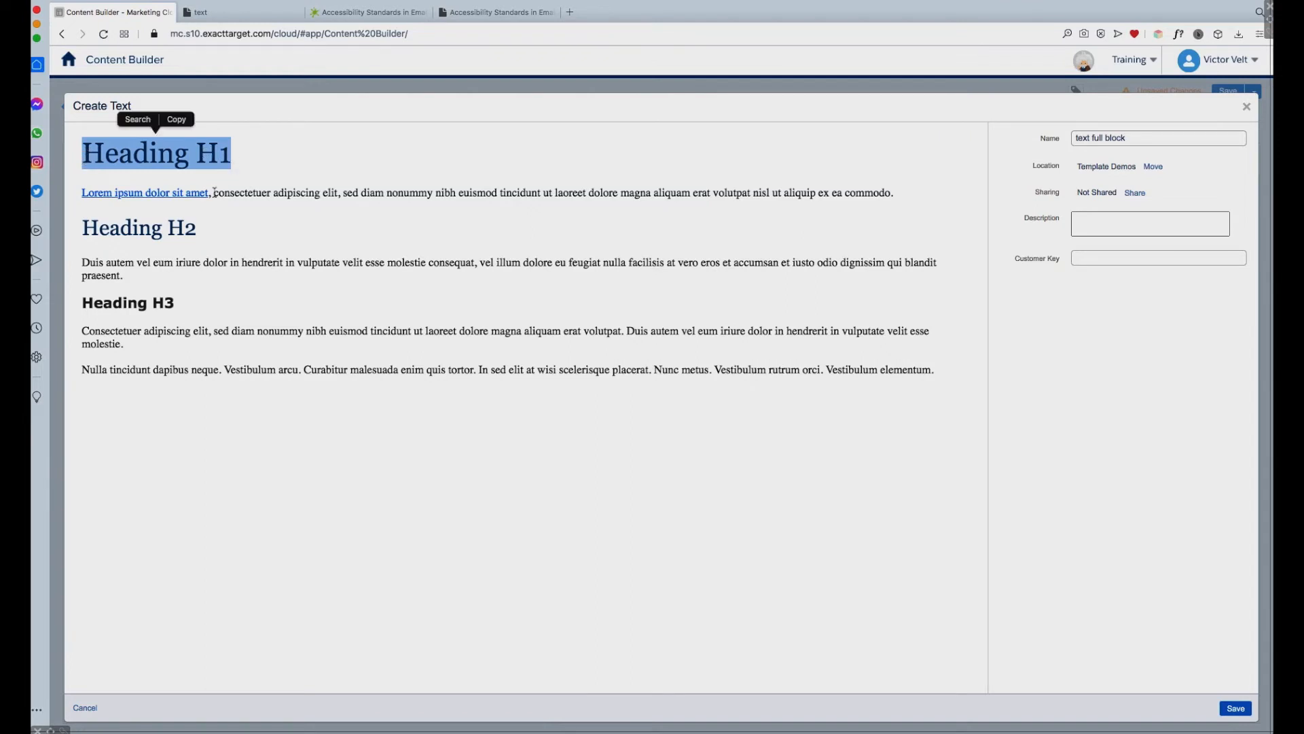
{"action": "left_click_drag", "start_coordinate": [215, 194], "coordinate": [342, 193]}
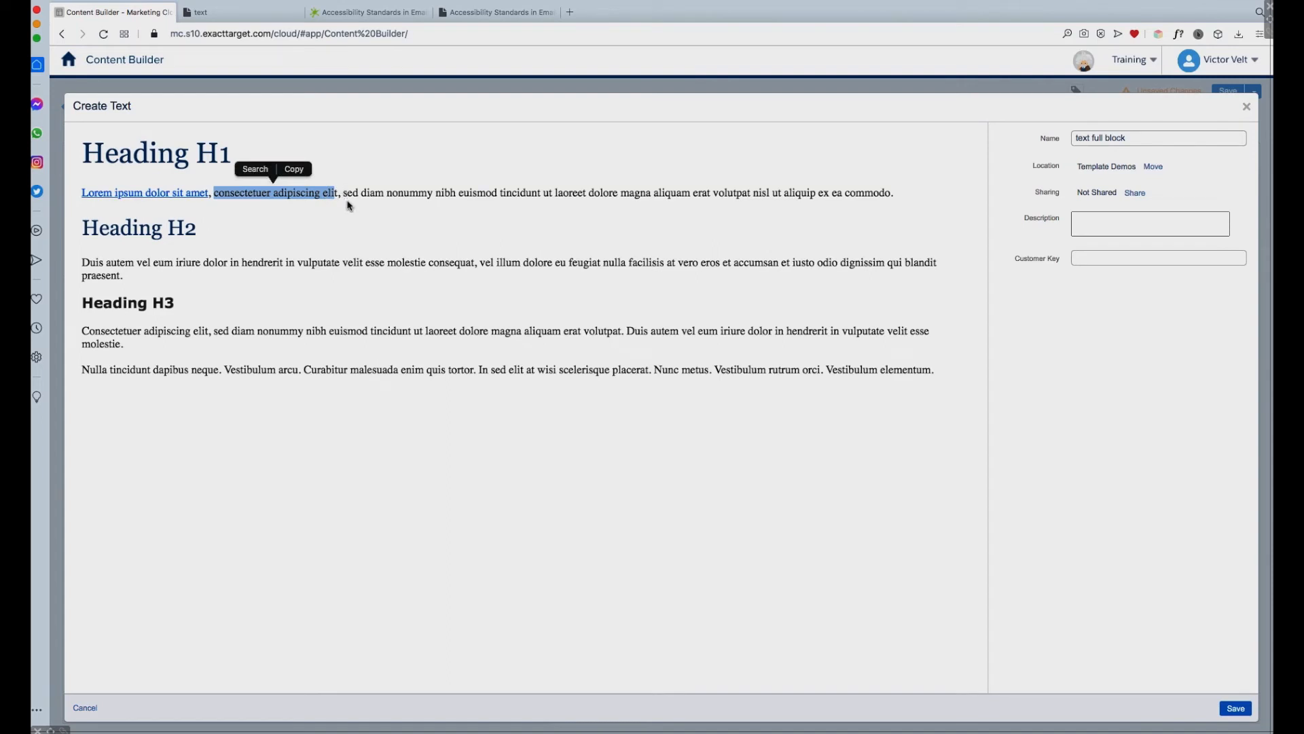
{"action": "left_click", "coordinate": [327, 209]}
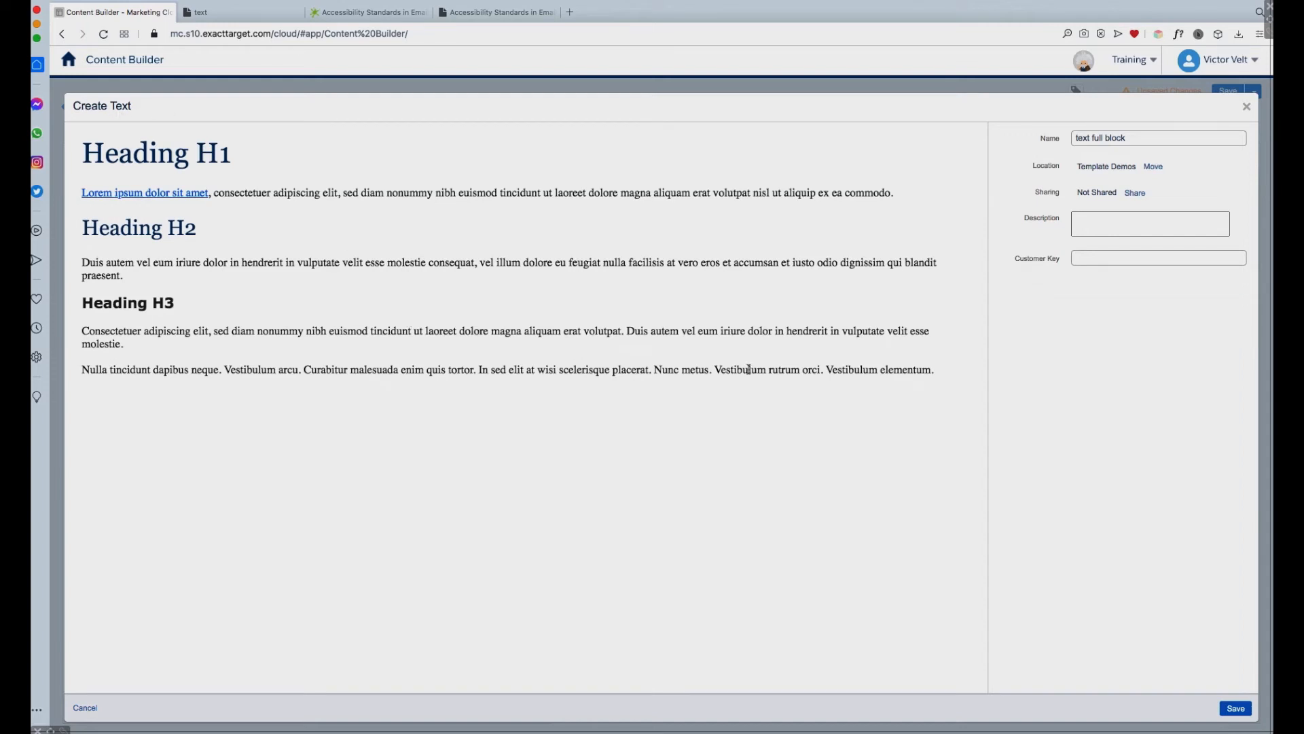
{"action": "left_click", "coordinate": [1238, 710]}
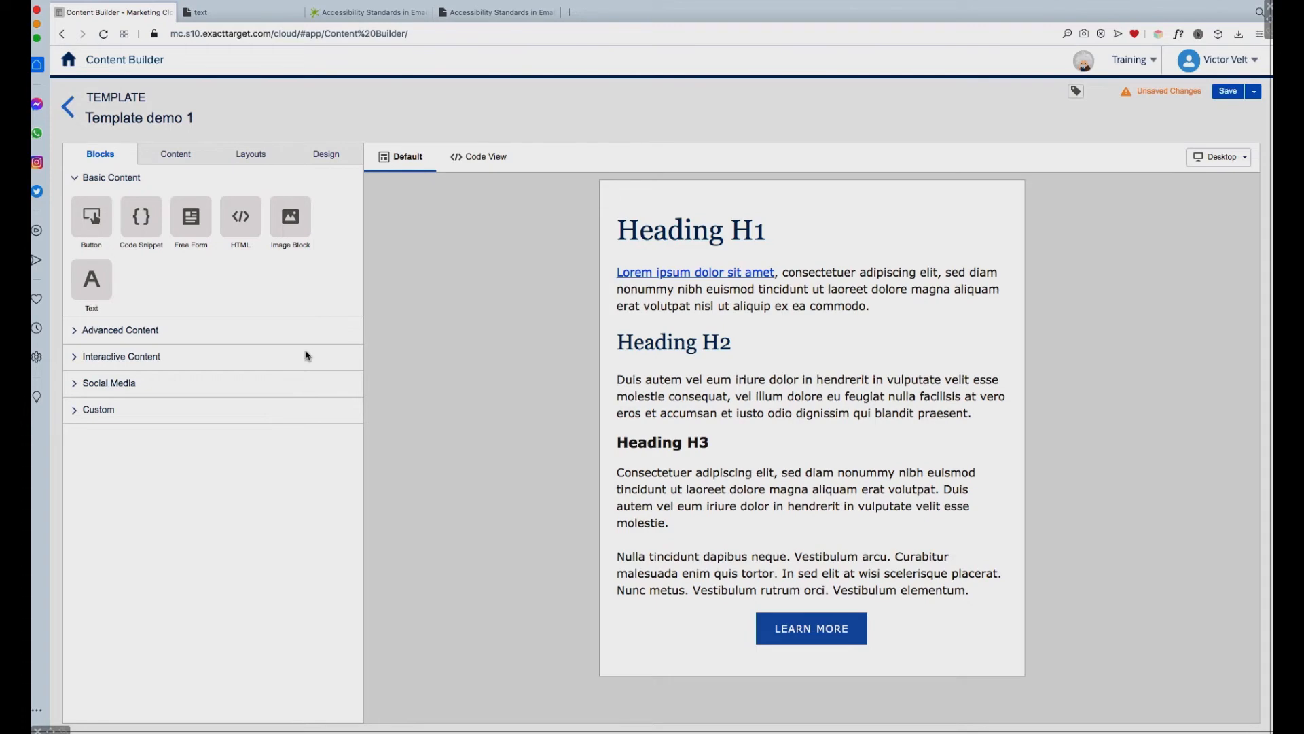
Step: Add a text block below the LEARN MORE button and fill it with the last paragraph copied from the text.html page
{"action": "left_click_drag", "start_coordinate": [93, 284], "coordinate": [803, 656]}
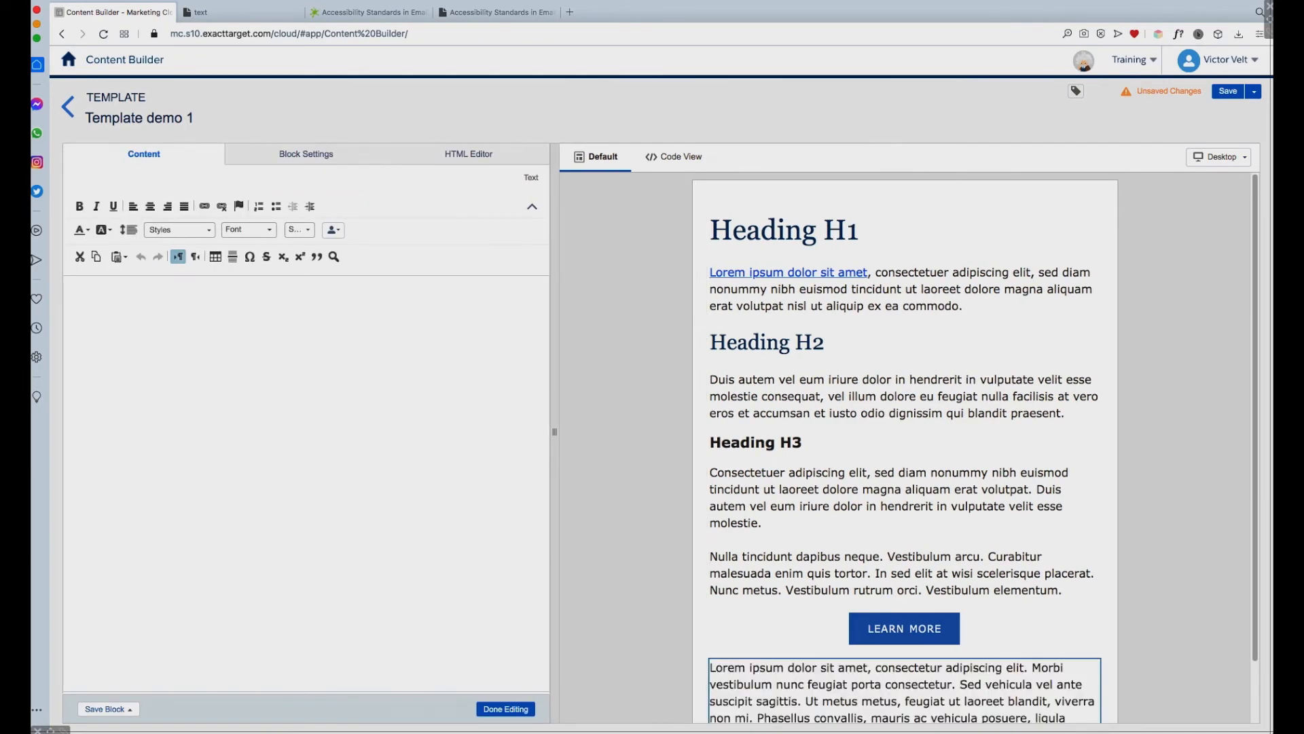
{"action": "left_click", "coordinate": [231, 18]}
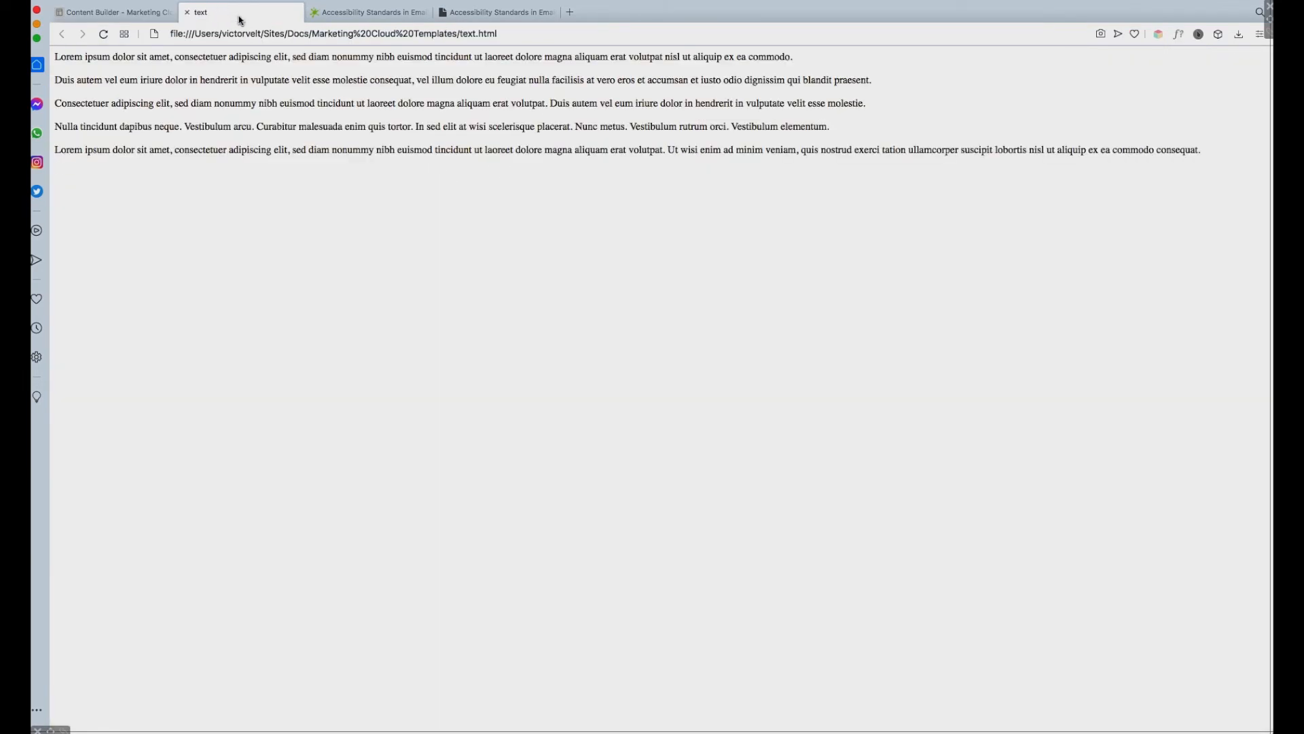
{"action": "left_click_drag", "start_coordinate": [55, 149], "coordinate": [90, 162]}
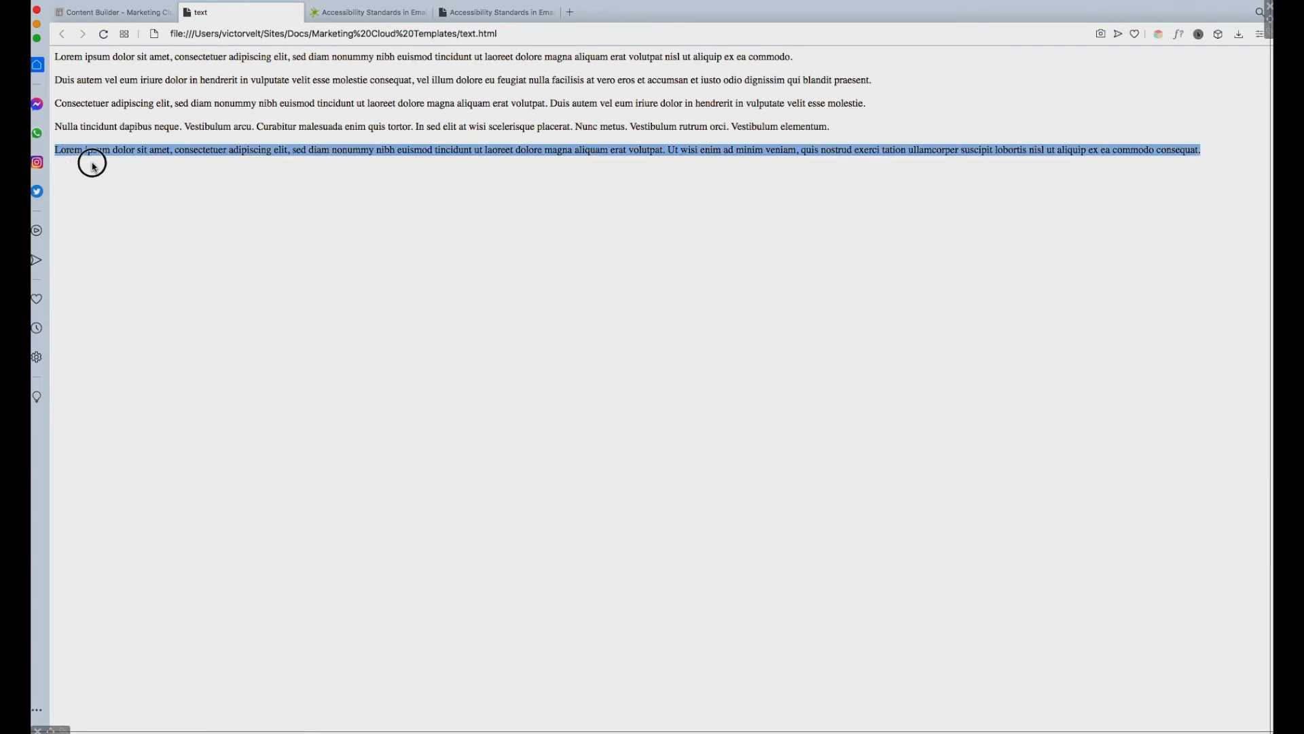
{"action": "key", "text": "super+c"}
{"action": "left_click", "coordinate": [134, 15]}
{"action": "left_click", "coordinate": [116, 297]}
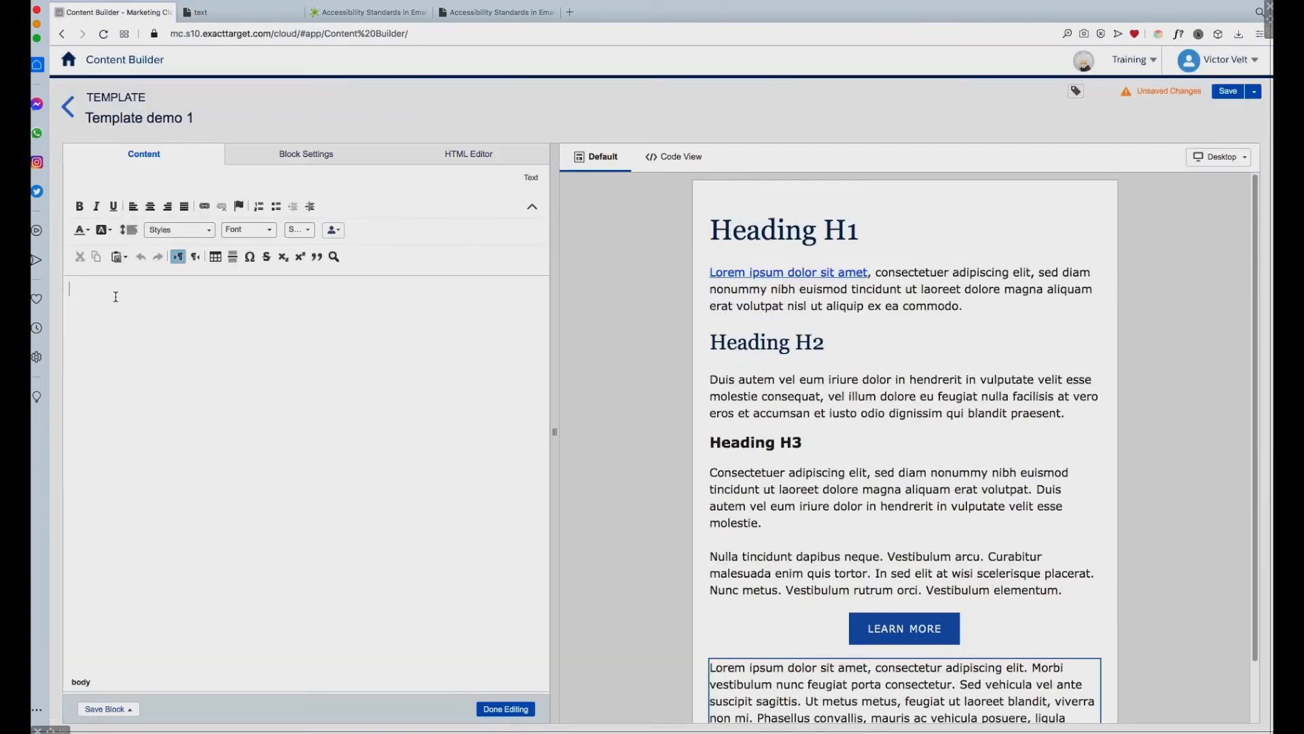
{"action": "key", "text": "super+v"}
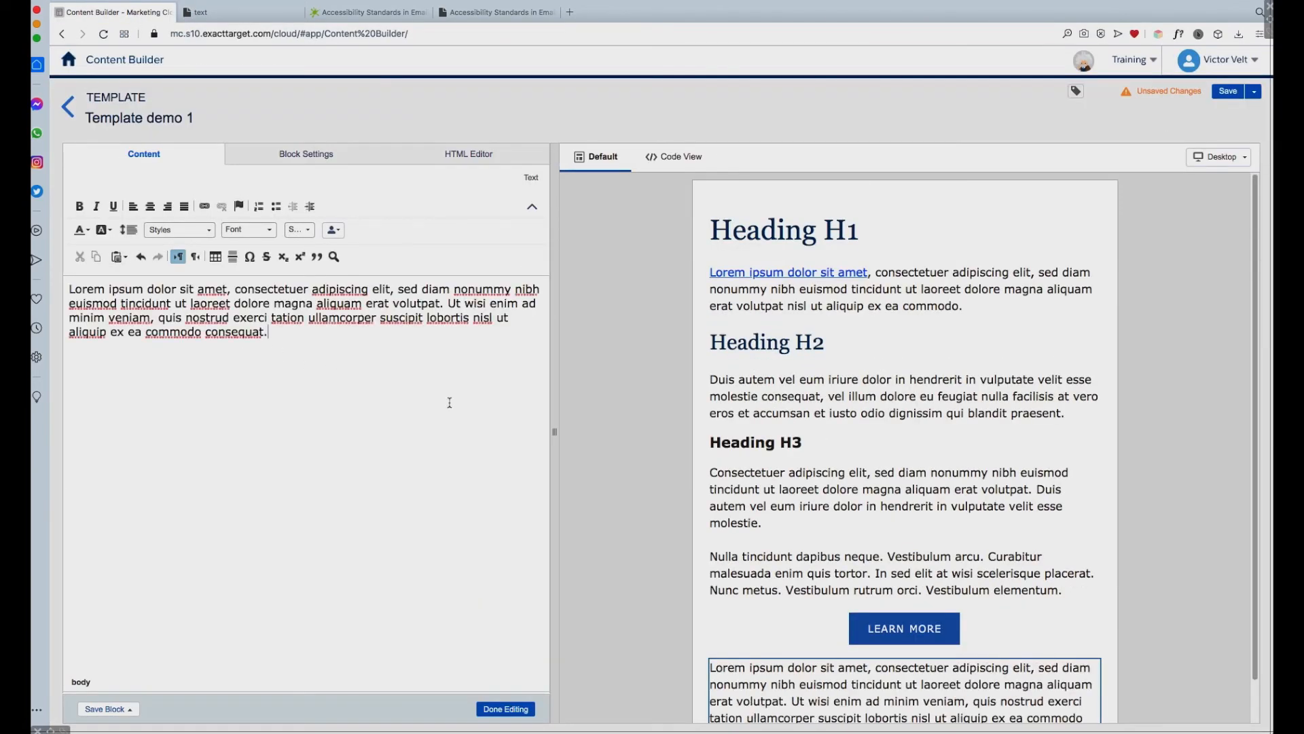
{"action": "left_click", "coordinate": [1195, 536]}
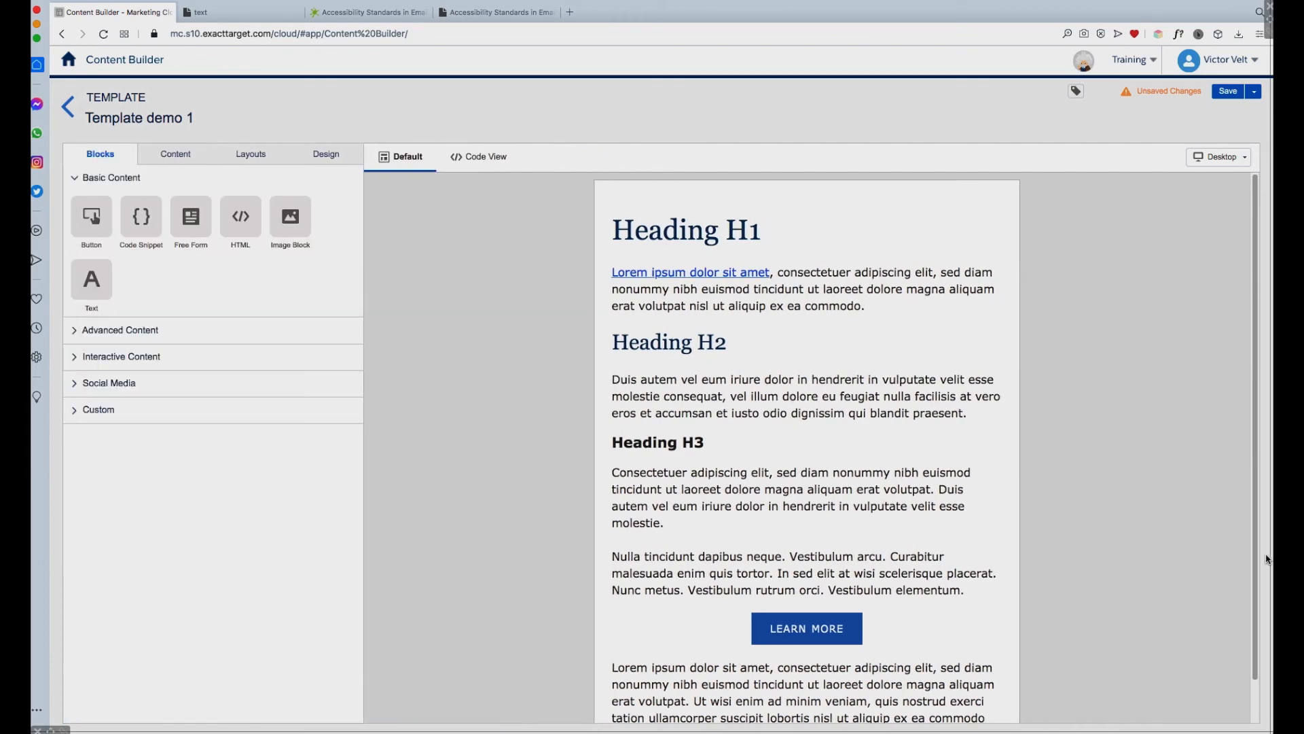
Step: Open the text block below the LEARN MORE button and start saving it as a new content block named "text slug block"
{"action": "scroll", "coordinate": [1242, 642], "scroll_direction": "down", "scroll_amount": 1}
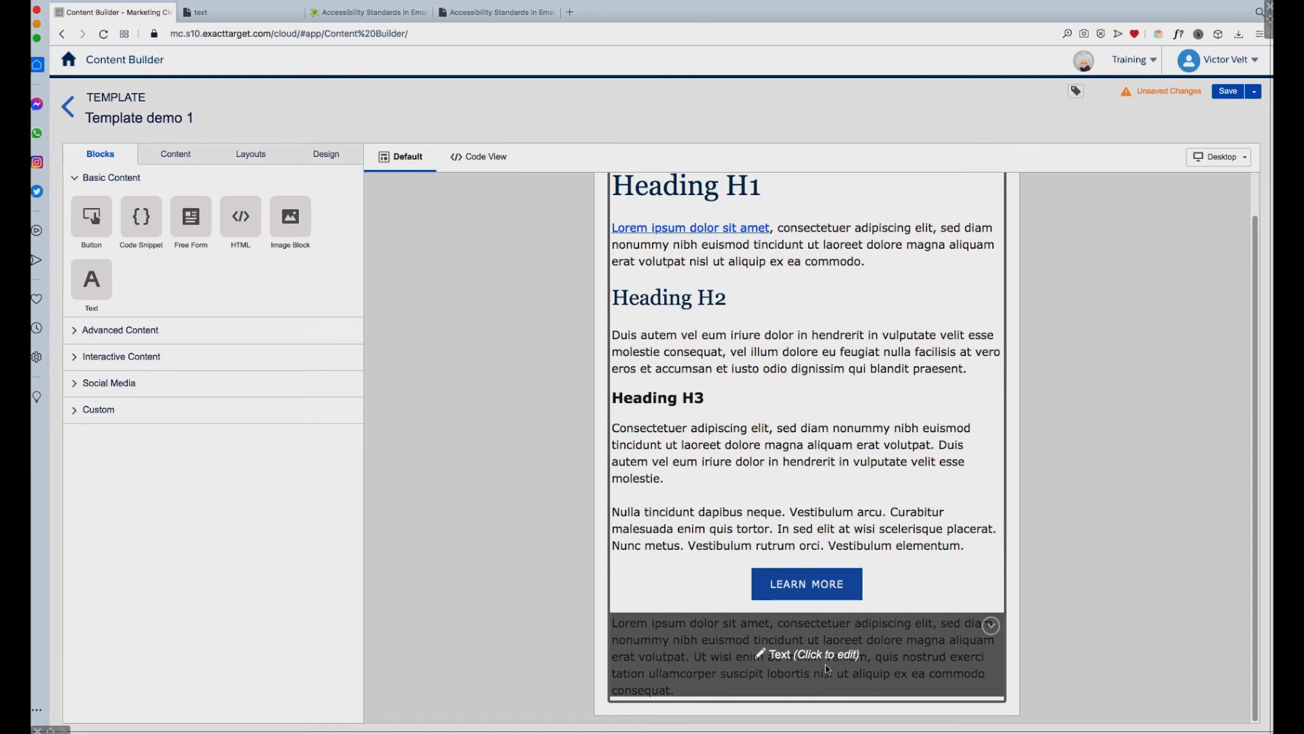
{"action": "left_click", "coordinate": [823, 637]}
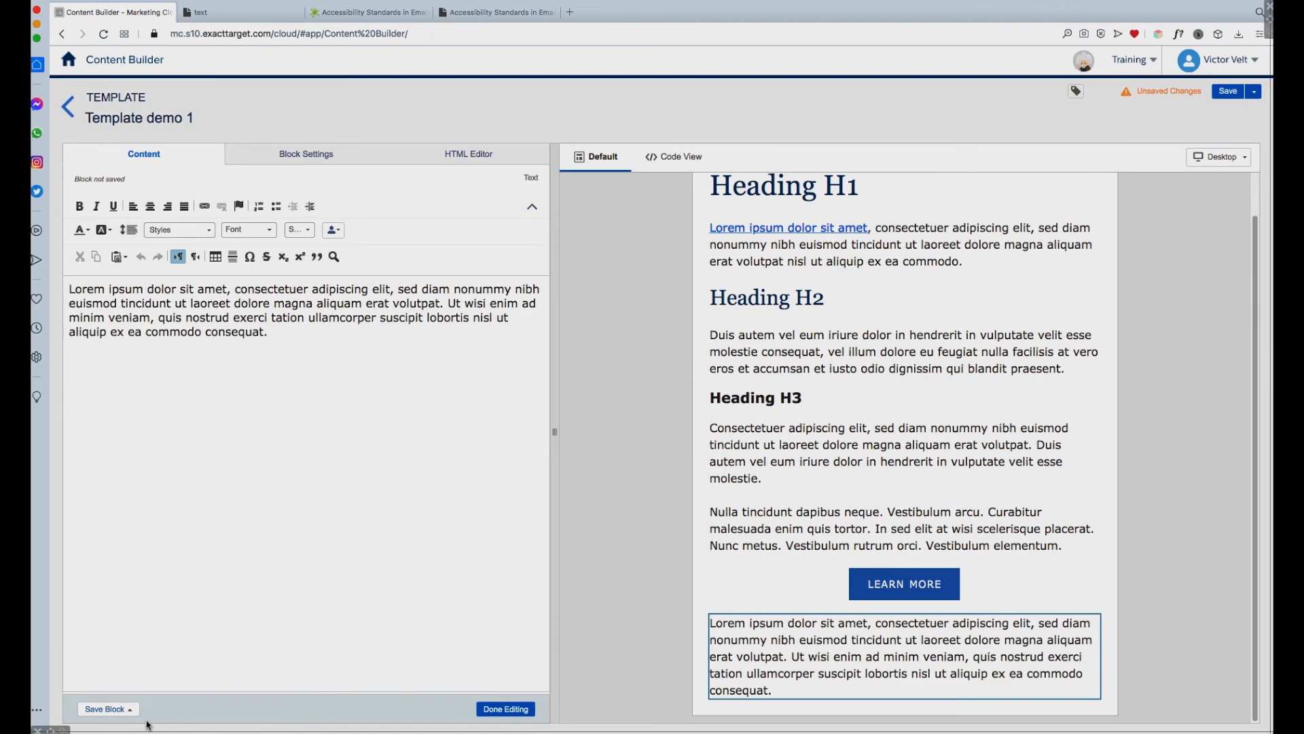
{"action": "left_click", "coordinate": [129, 709]}
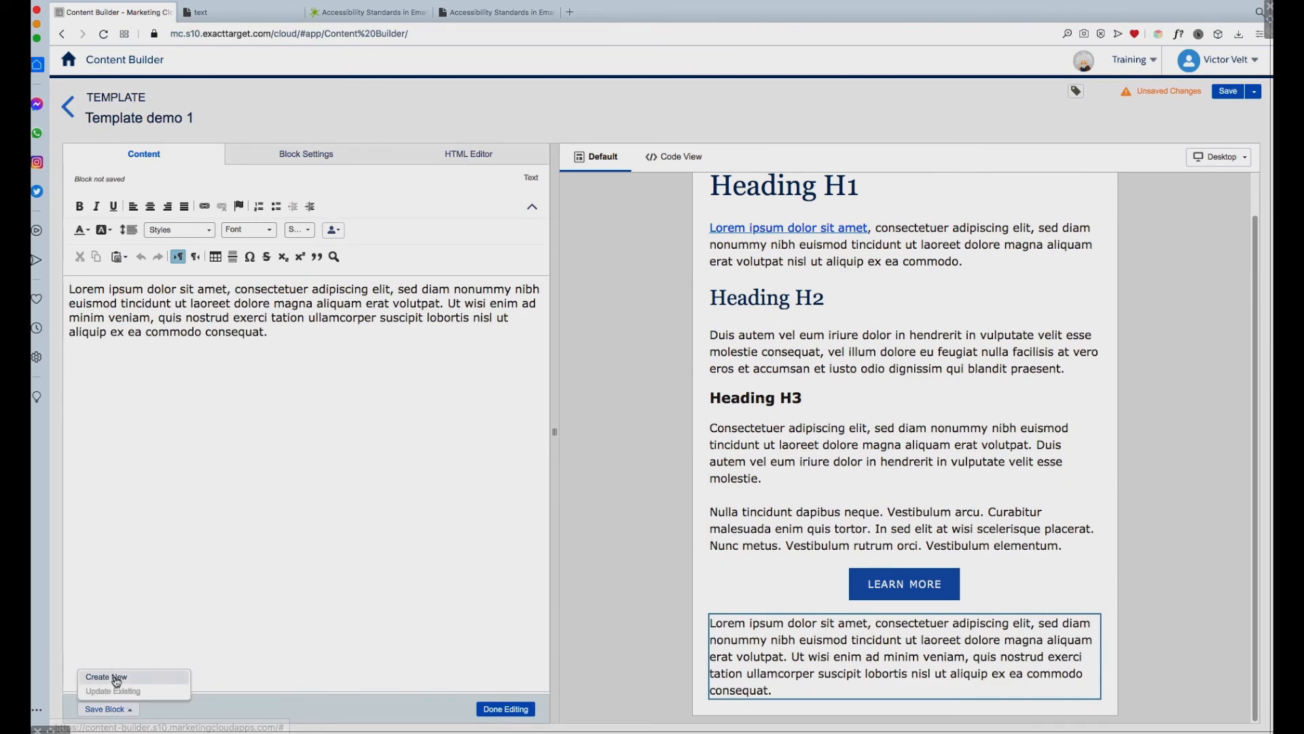
{"action": "left_click", "coordinate": [129, 678]}
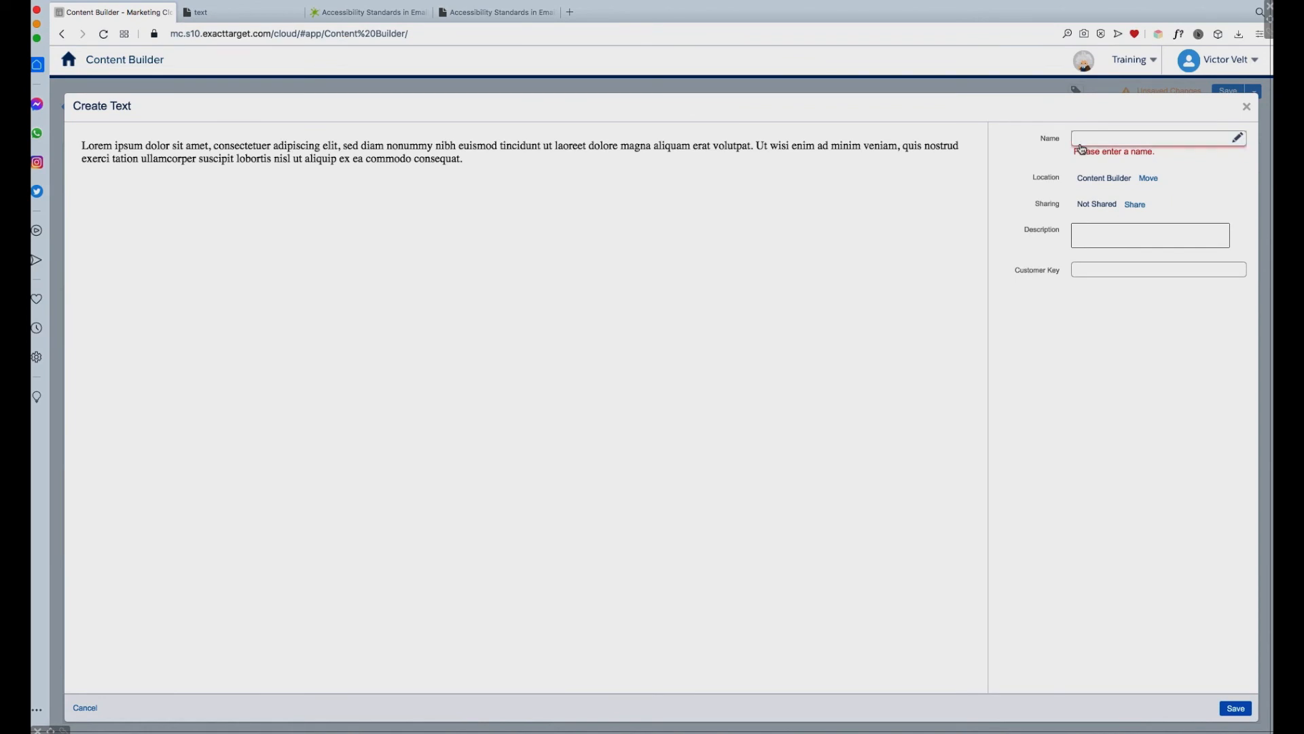
{"action": "left_click", "coordinate": [1093, 138]}
{"action": "type", "text": "text slug block"}
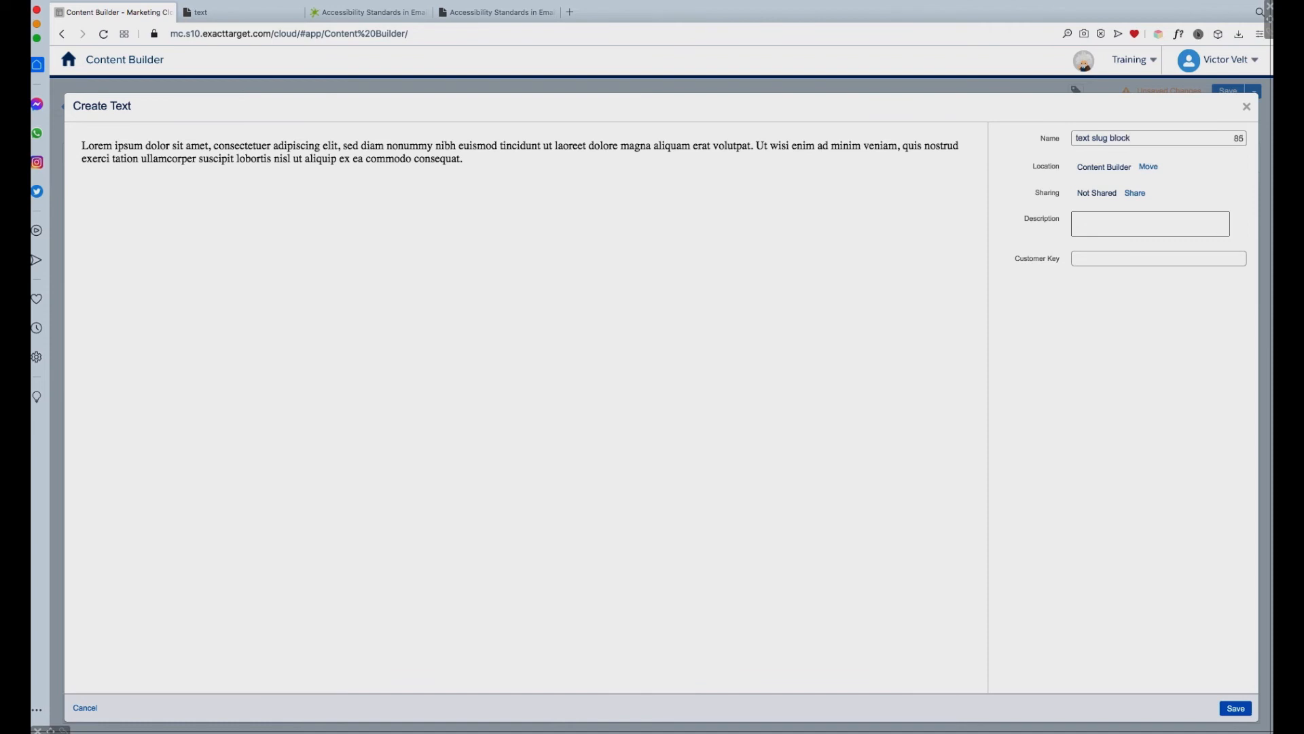
Step: Set the new block's location to the Template Demos folder and save the block
{"action": "left_click", "coordinate": [1151, 168]}
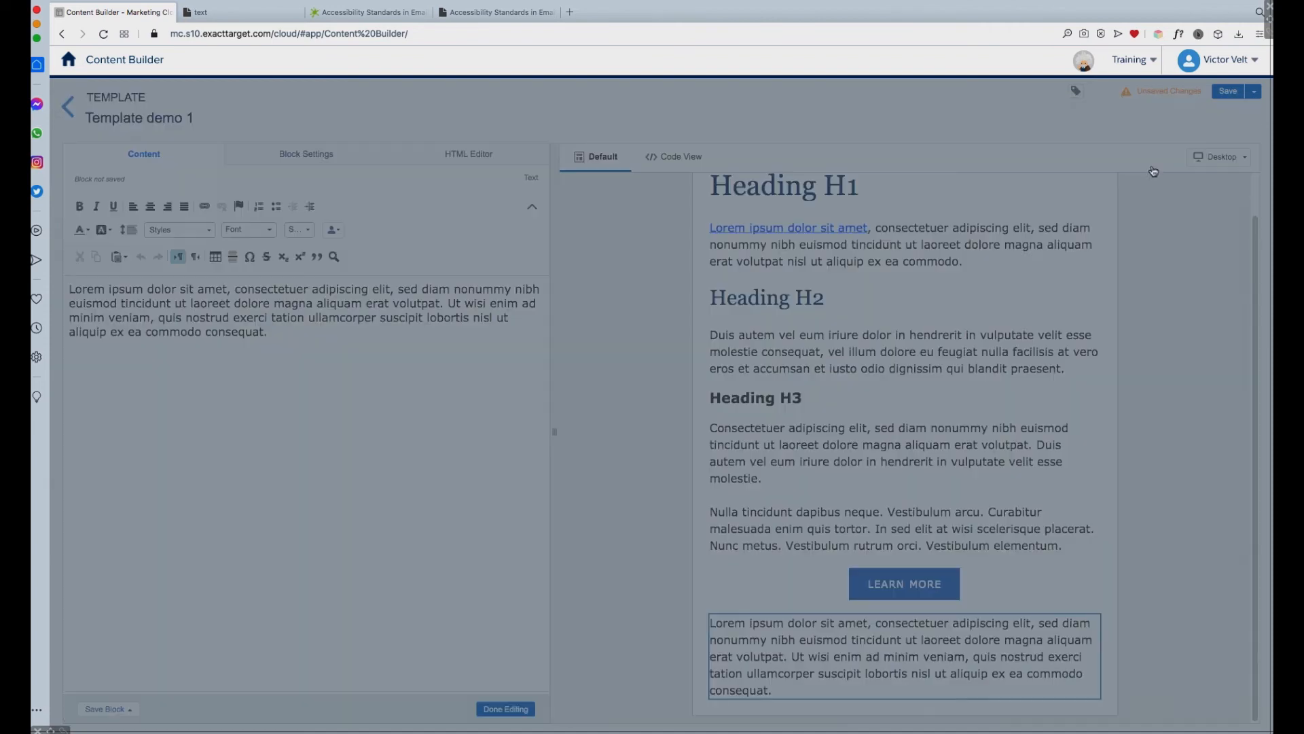
{"action": "left_click", "coordinate": [582, 282]}
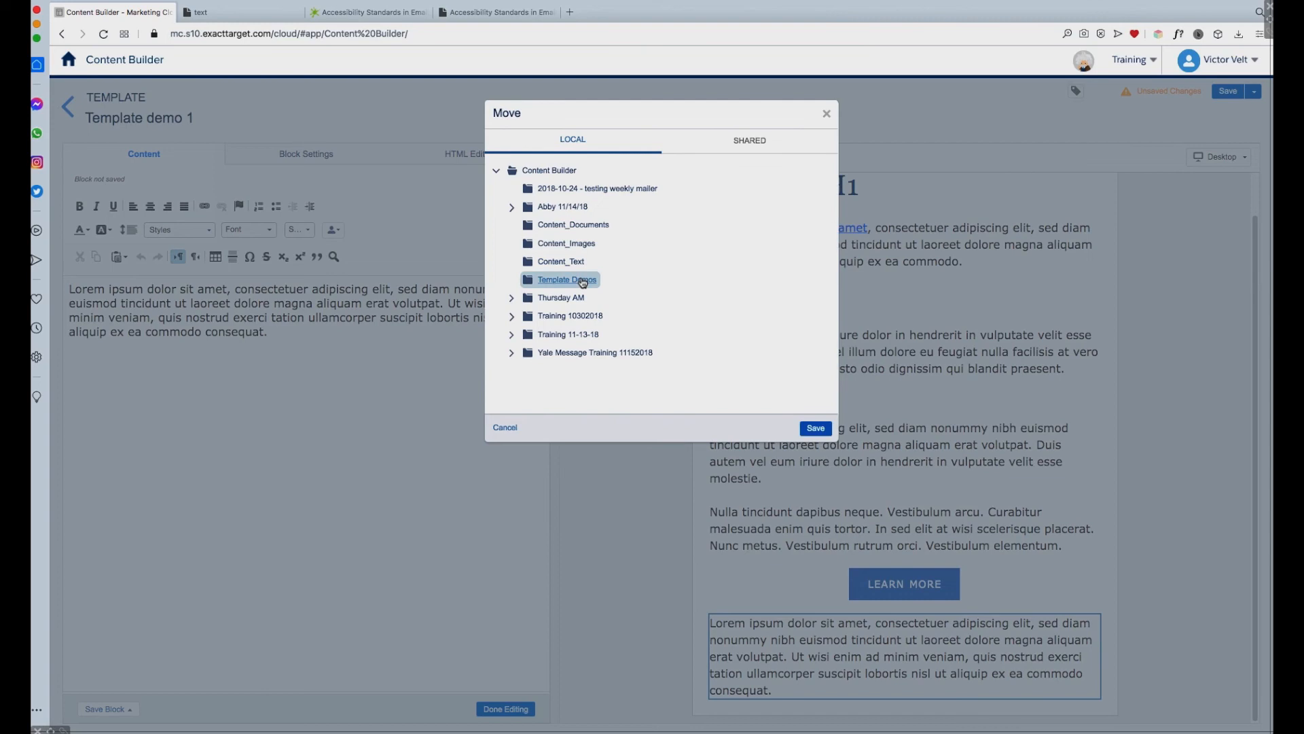
{"action": "left_click", "coordinate": [818, 429]}
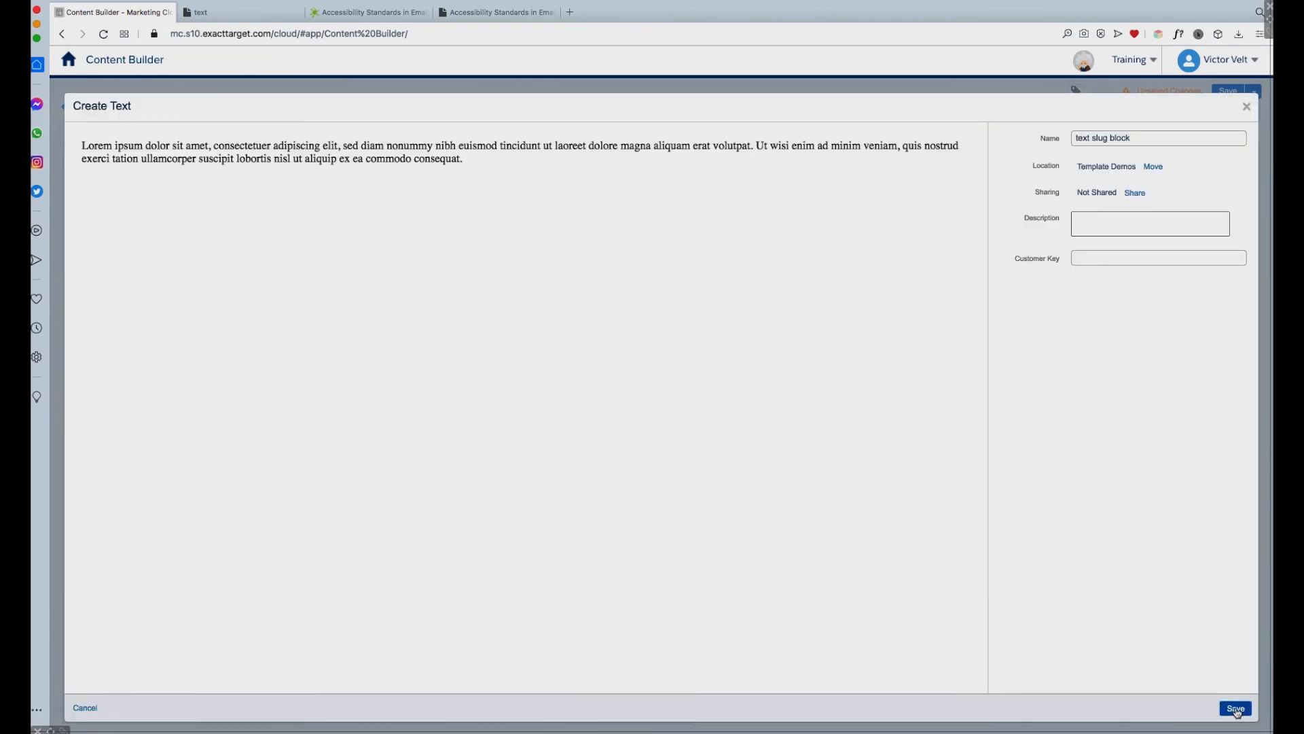
{"action": "left_click", "coordinate": [1236, 709]}
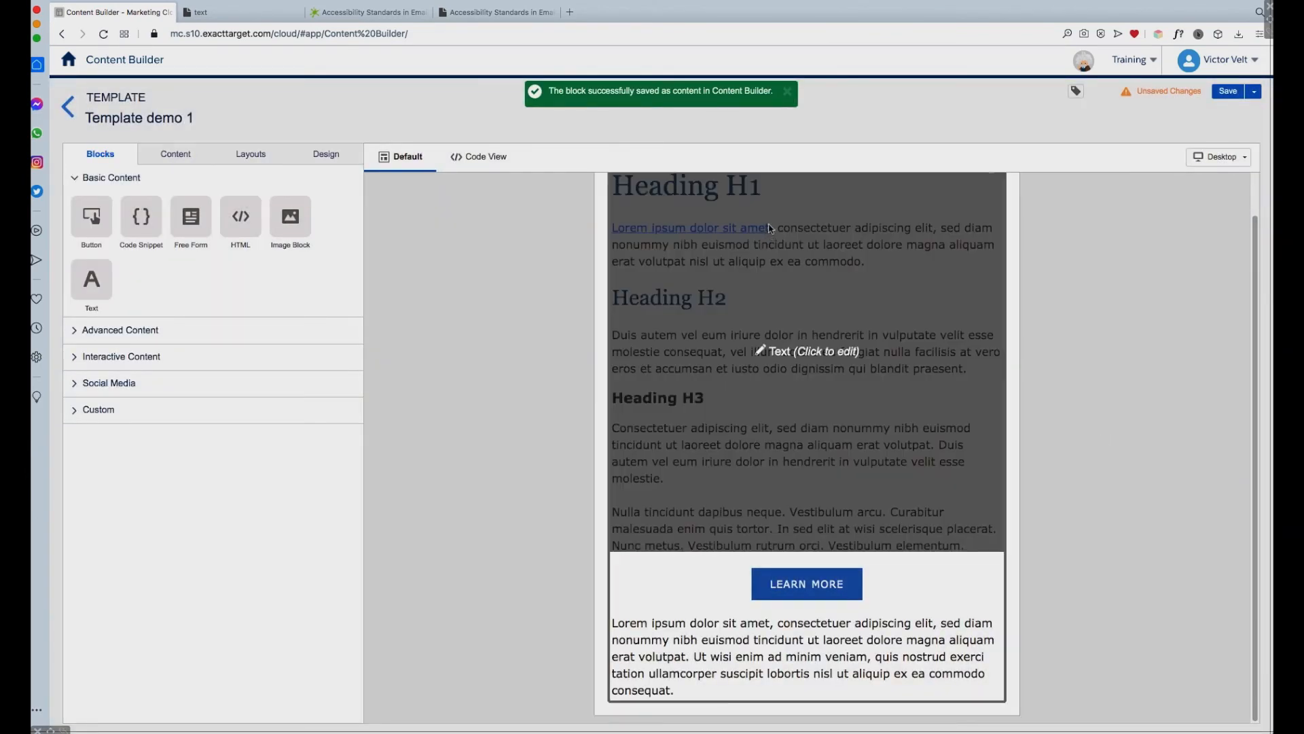
Step: Examine the template style settings for buttons, links and mobile styles
{"action": "left_click", "coordinate": [326, 155]}
{"action": "left_click", "coordinate": [78, 403]}
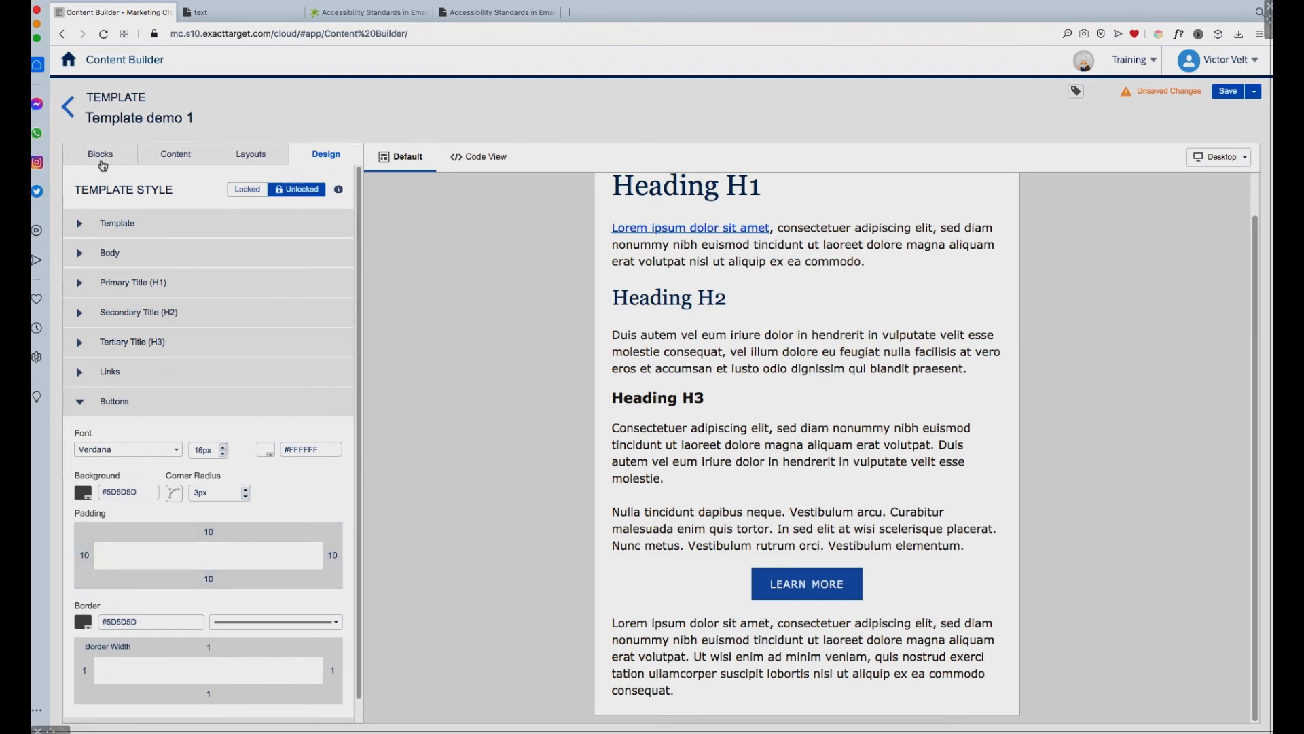
{"action": "left_click", "coordinate": [79, 404]}
{"action": "left_click", "coordinate": [80, 373]}
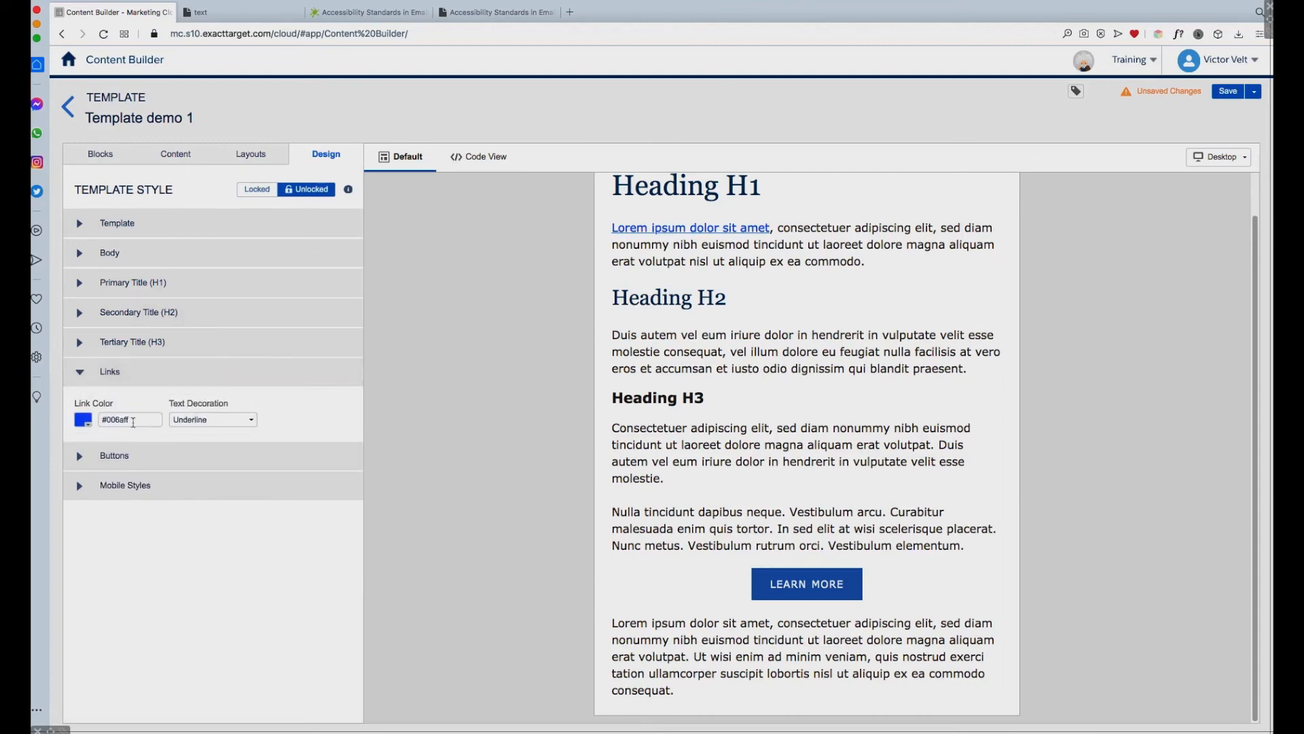
{"action": "left_click", "coordinate": [87, 367]}
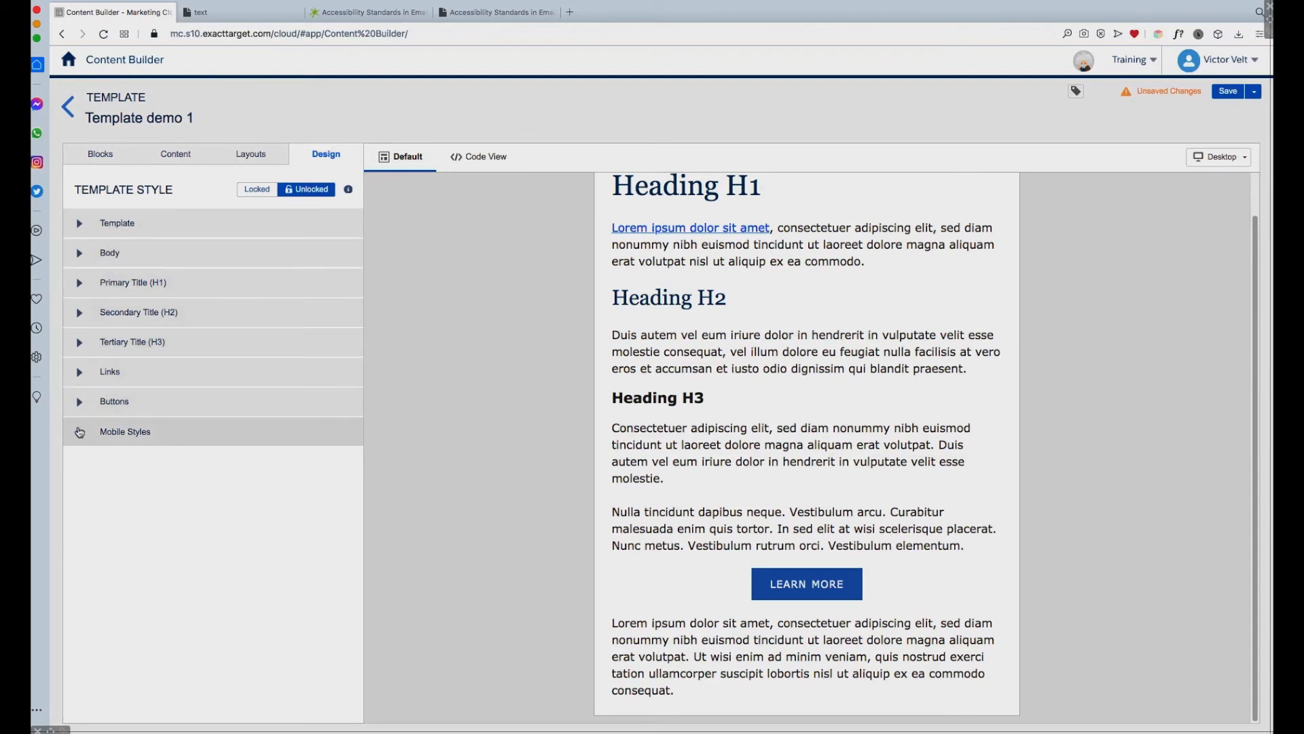
{"action": "left_click", "coordinate": [81, 435]}
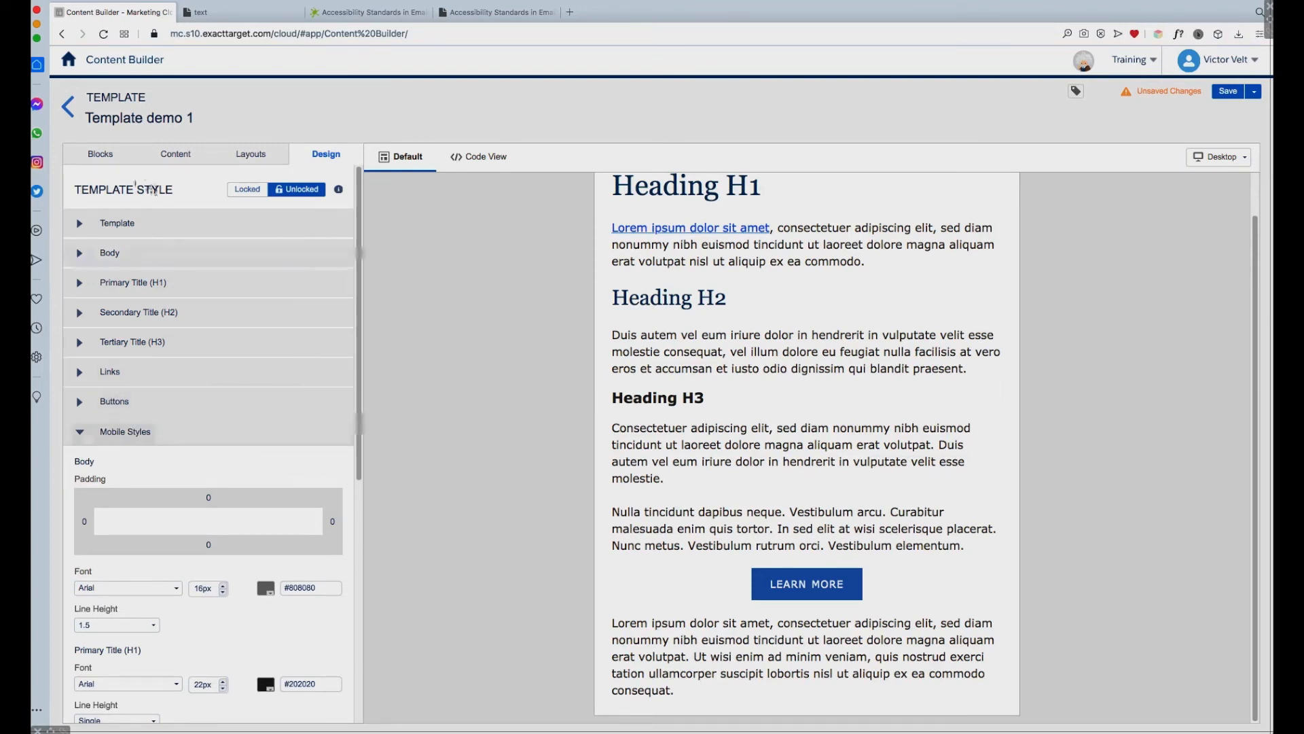
{"action": "left_click", "coordinate": [81, 433]}
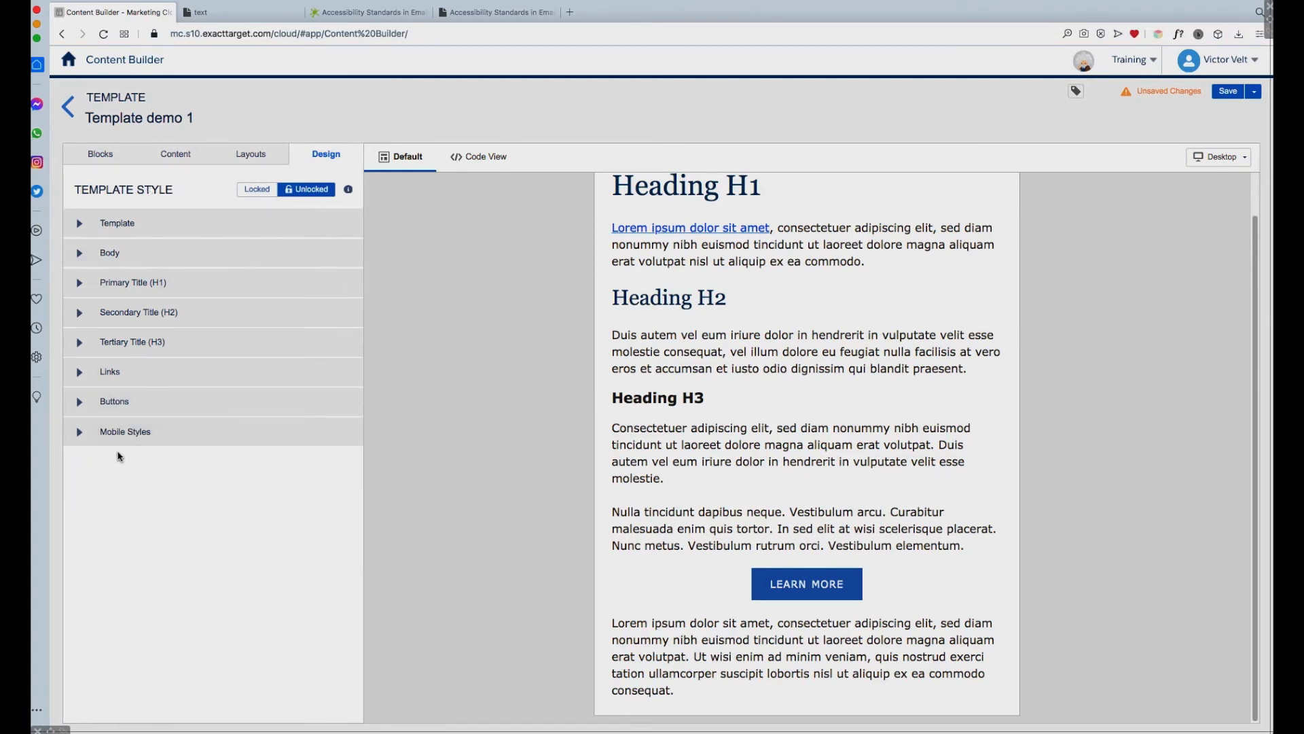
{"action": "left_click", "coordinate": [102, 155]}
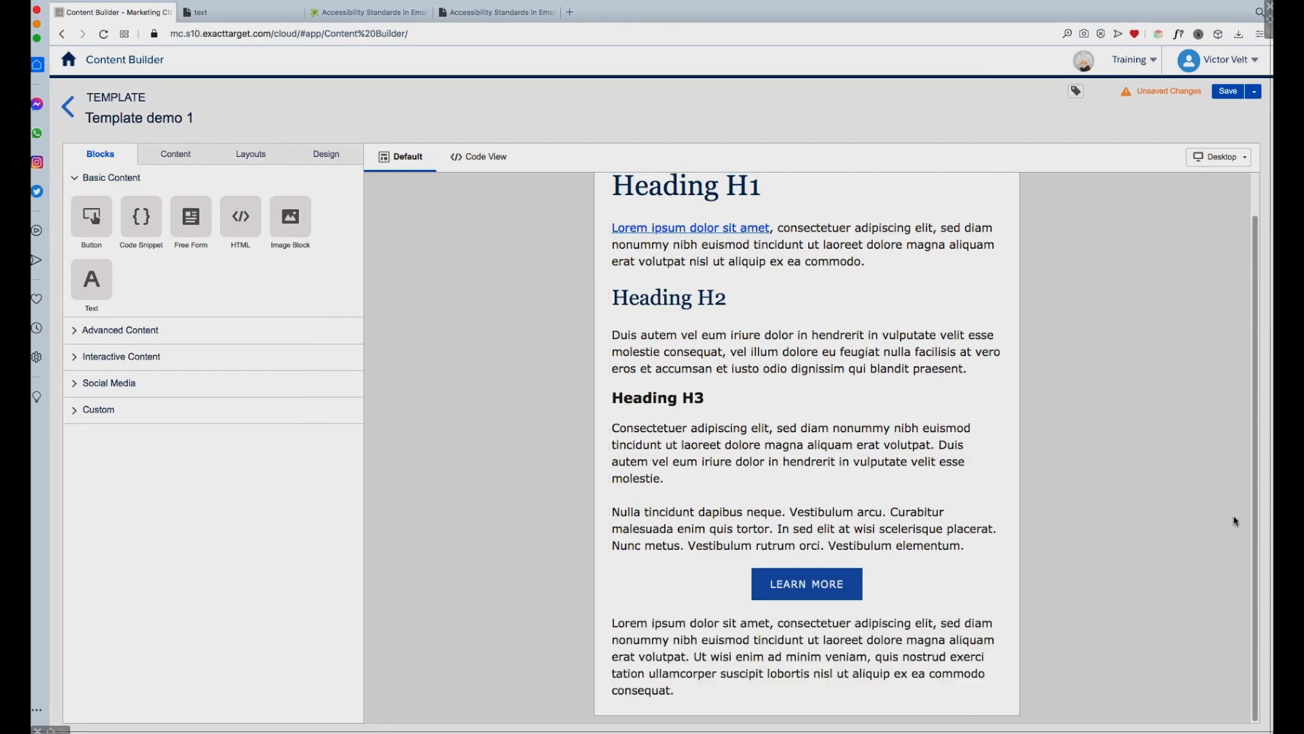
Step: In the template's code, add role="presentation" to the outermost table tag and to the 600-wide container table
{"action": "left_click_drag", "start_coordinate": [1250, 397], "coordinate": [1246, 354]}
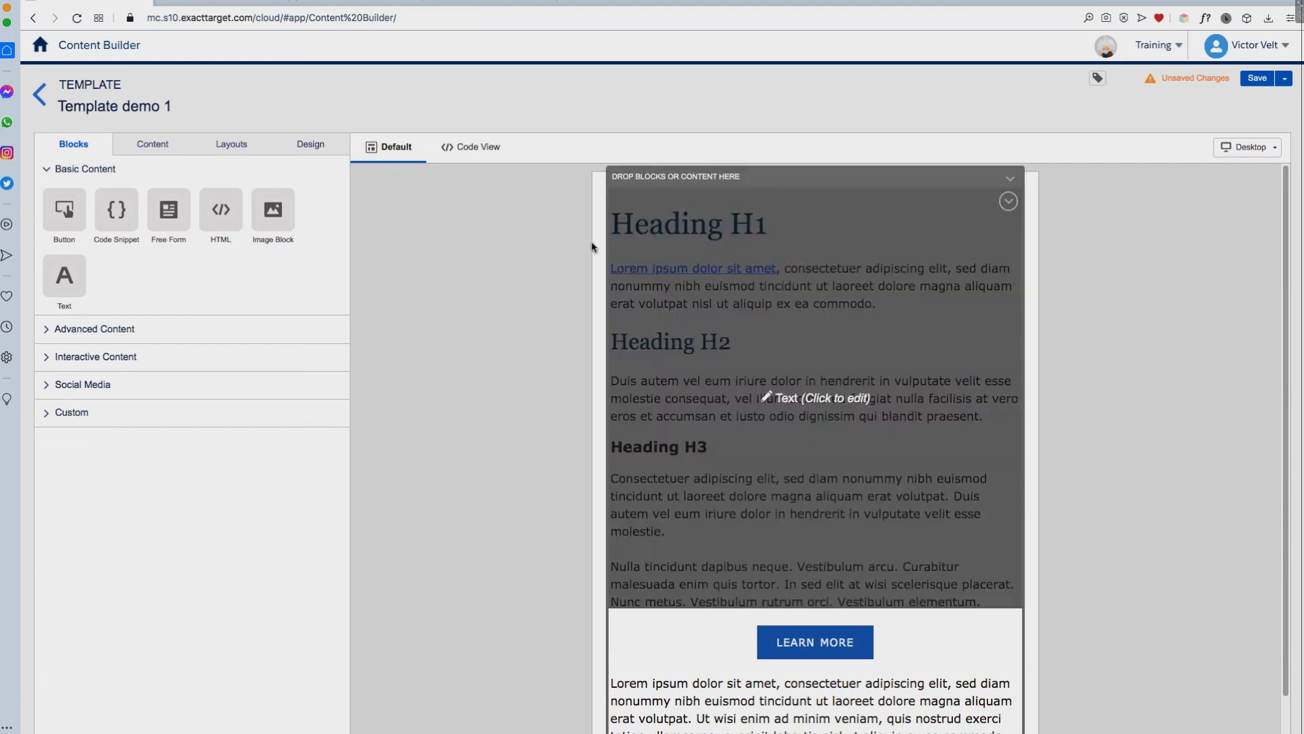
{"action": "left_click", "coordinate": [475, 150]}
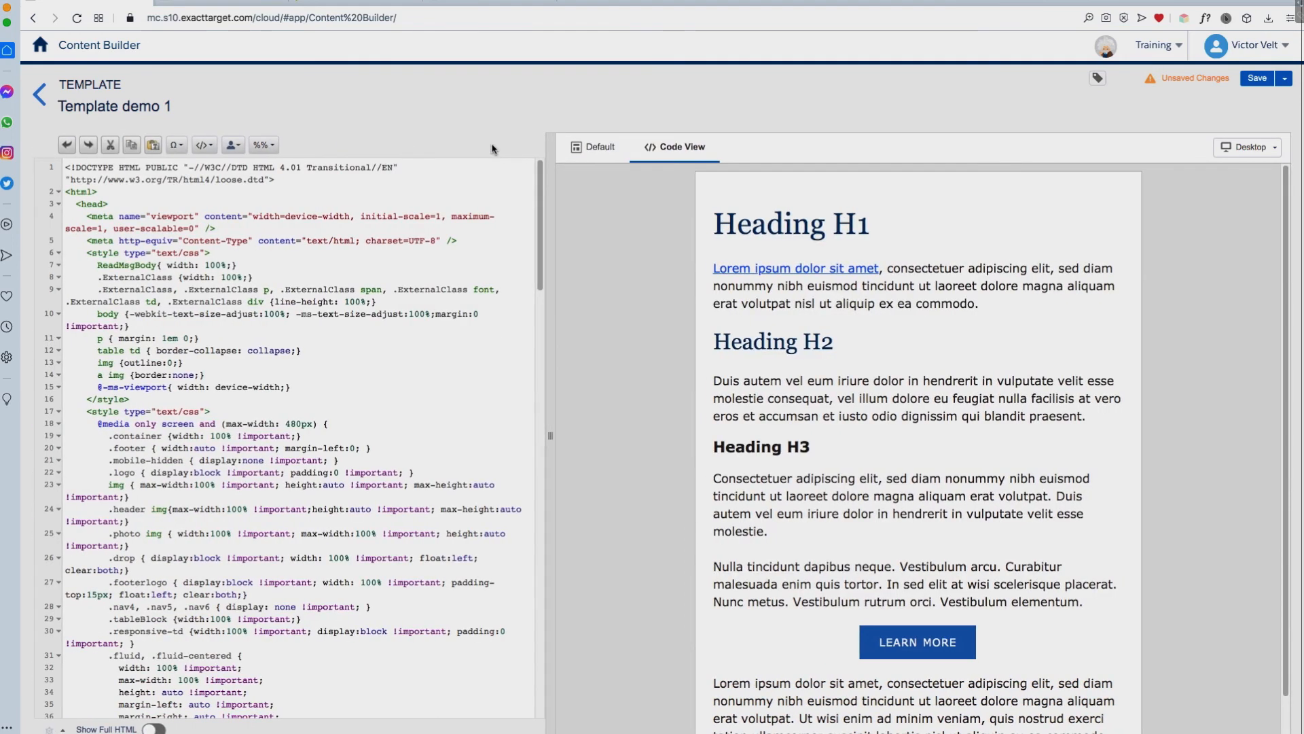
{"action": "left_click_drag", "start_coordinate": [539, 211], "coordinate": [535, 467]}
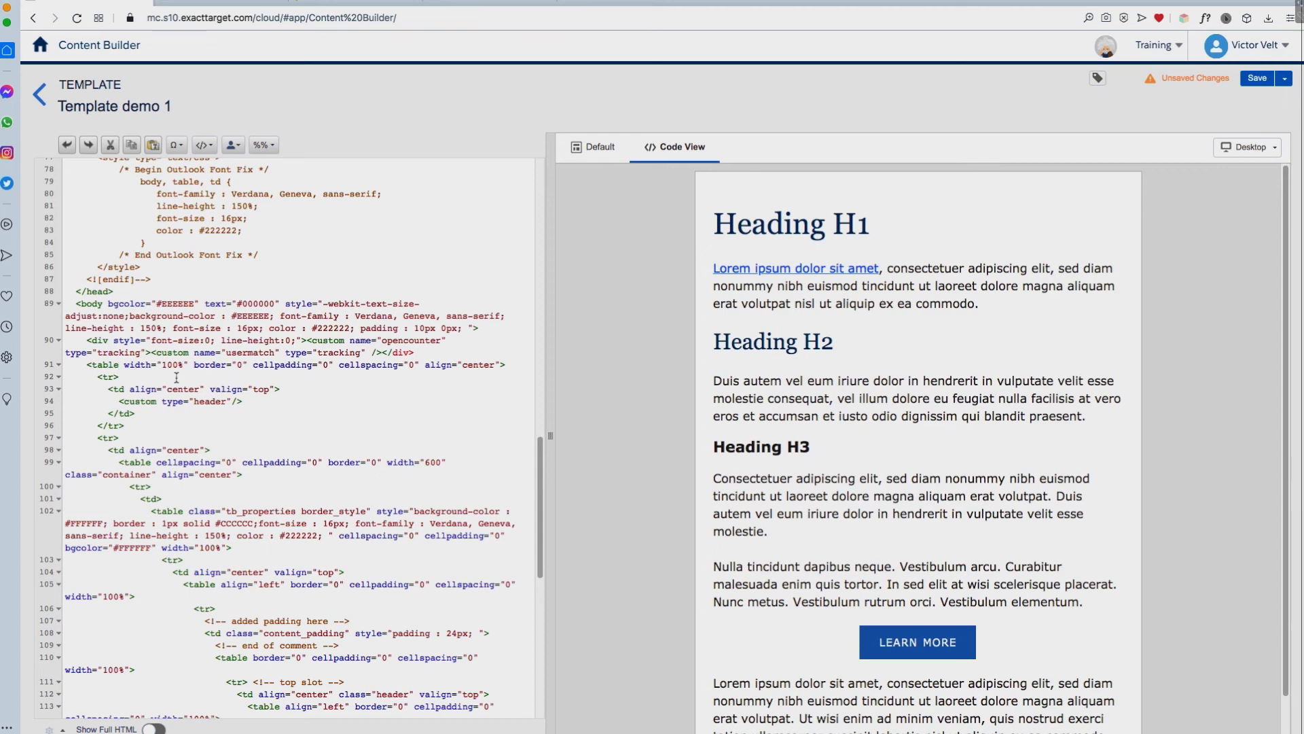
{"action": "left_click", "coordinate": [118, 364]}
{"action": "type", "text": "role=\"presentation\""}
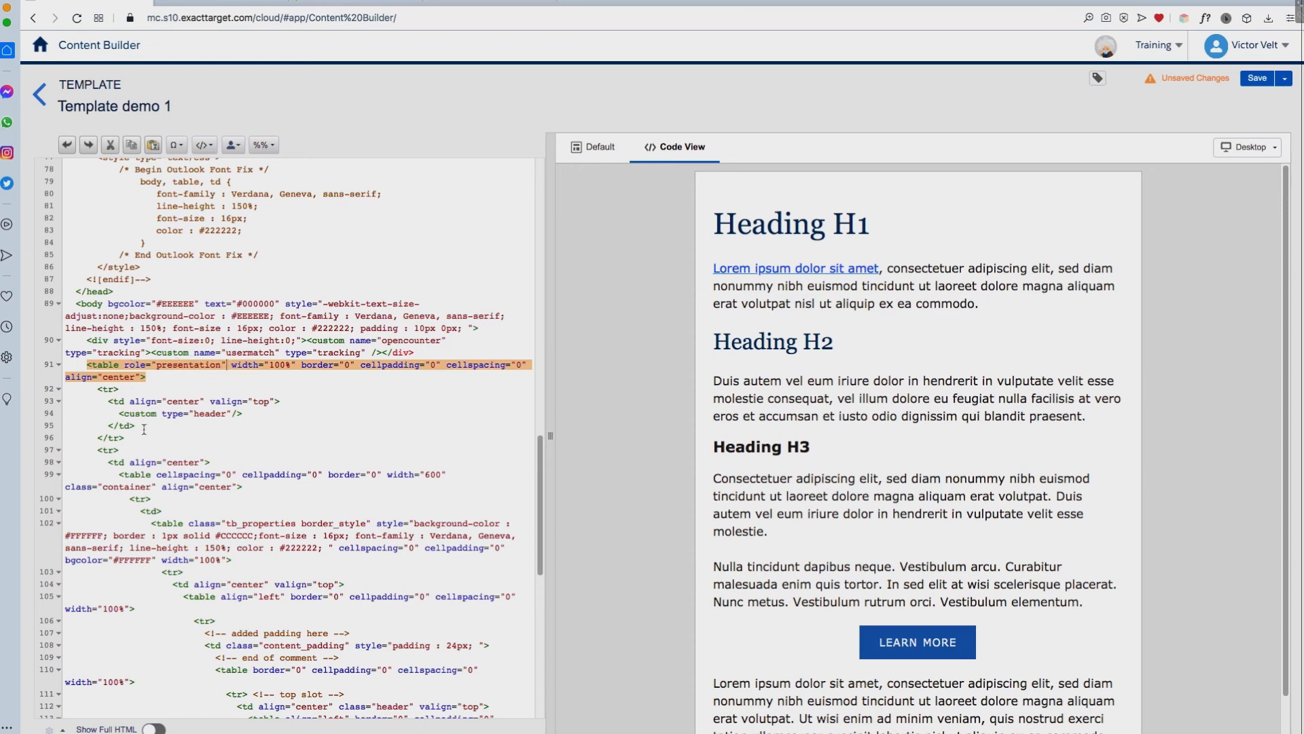
{"action": "left_click", "coordinate": [152, 475]}
{"action": "type", "text": "role=\"presentation\""}
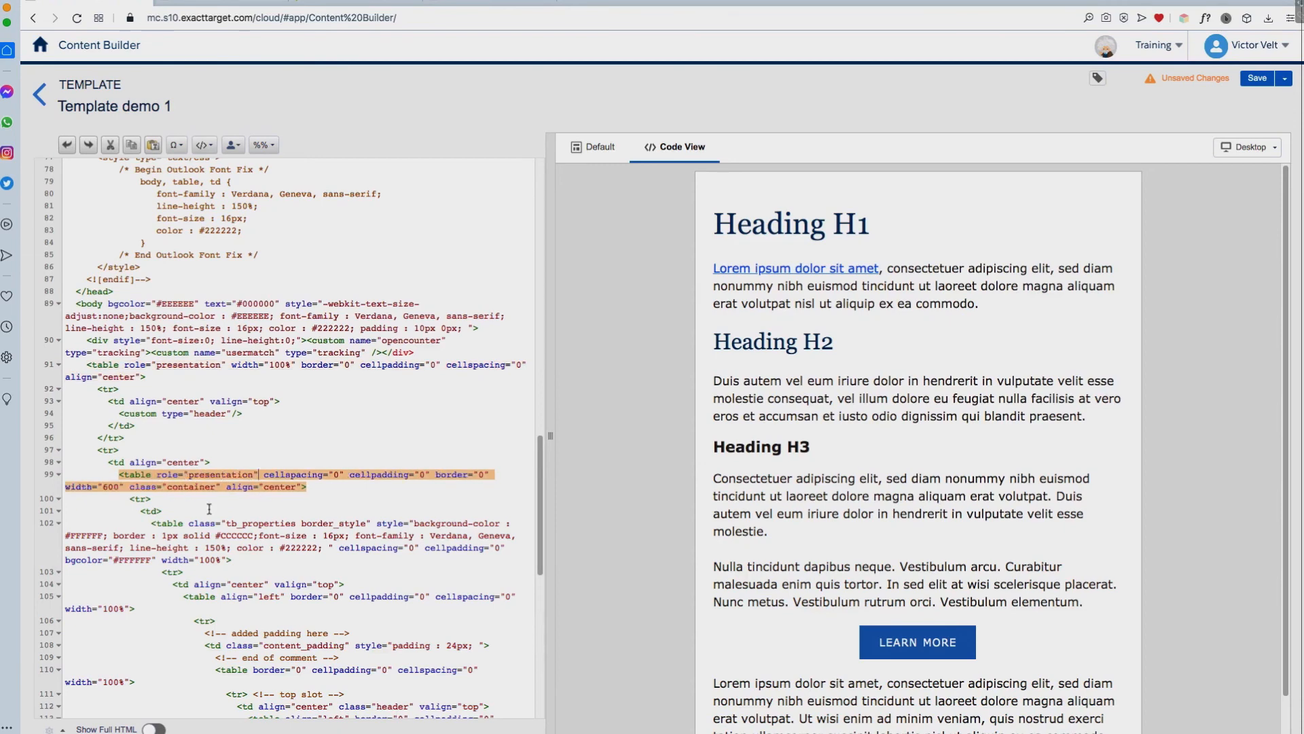
Step: Add role="presentation" to the tb_properties table, the left-aligned table inside it and the table in the content_padding cell
{"action": "left_click", "coordinate": [184, 525]}
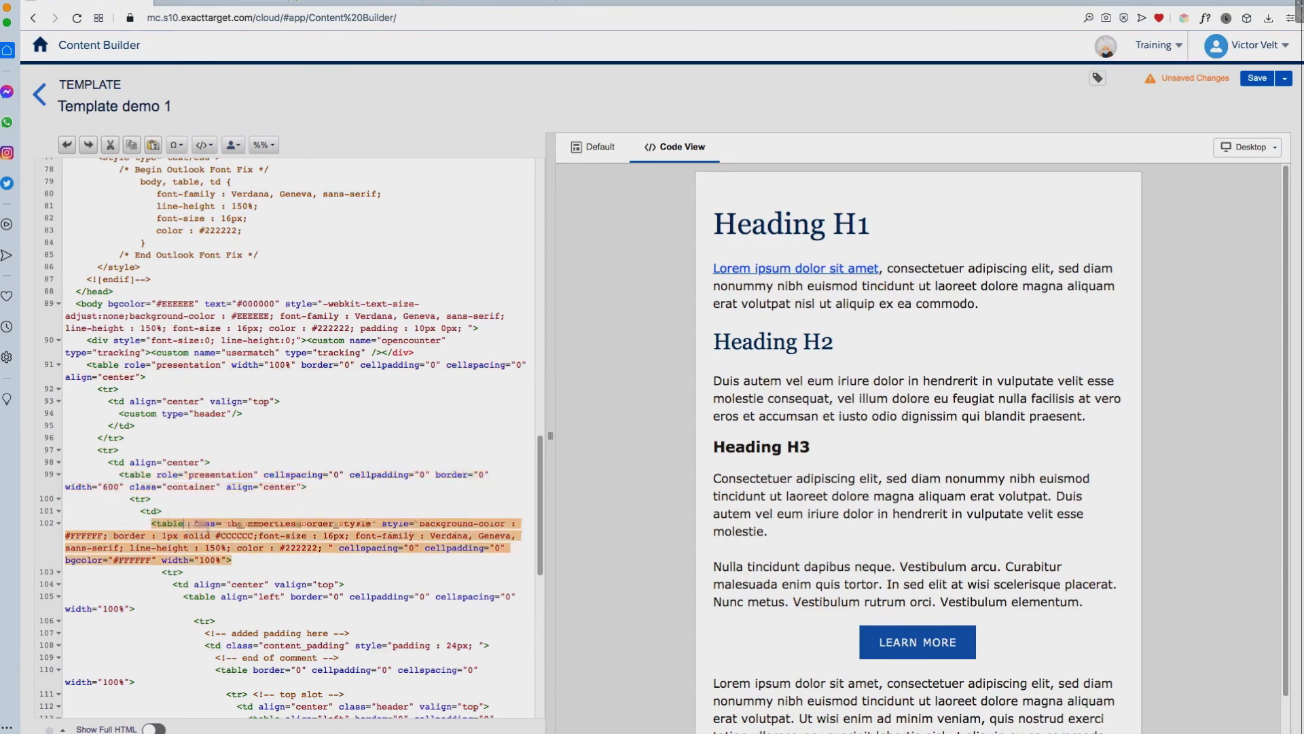
{"action": "type", "text": "role=\"presentation\""}
{"action": "left_click", "coordinate": [216, 597]}
{"action": "type", "text": "role=\"presentation\""}
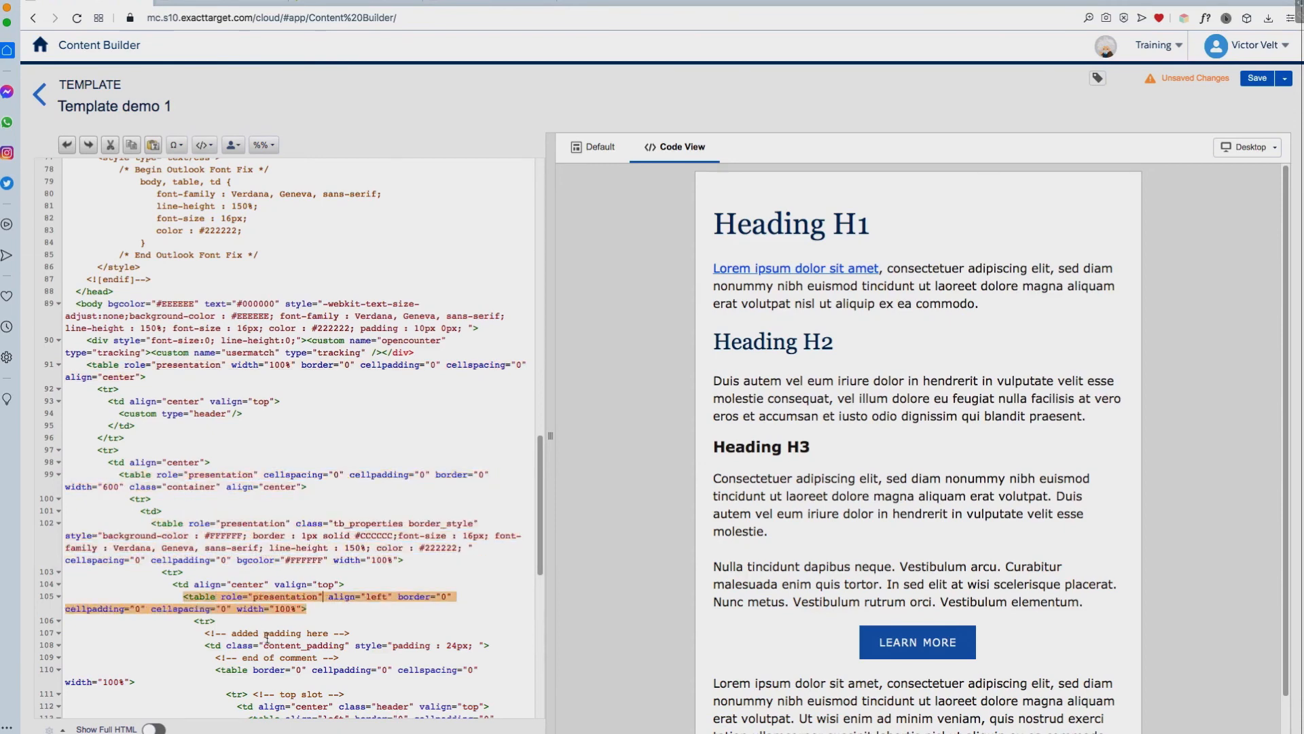
{"action": "left_click", "coordinate": [248, 671]}
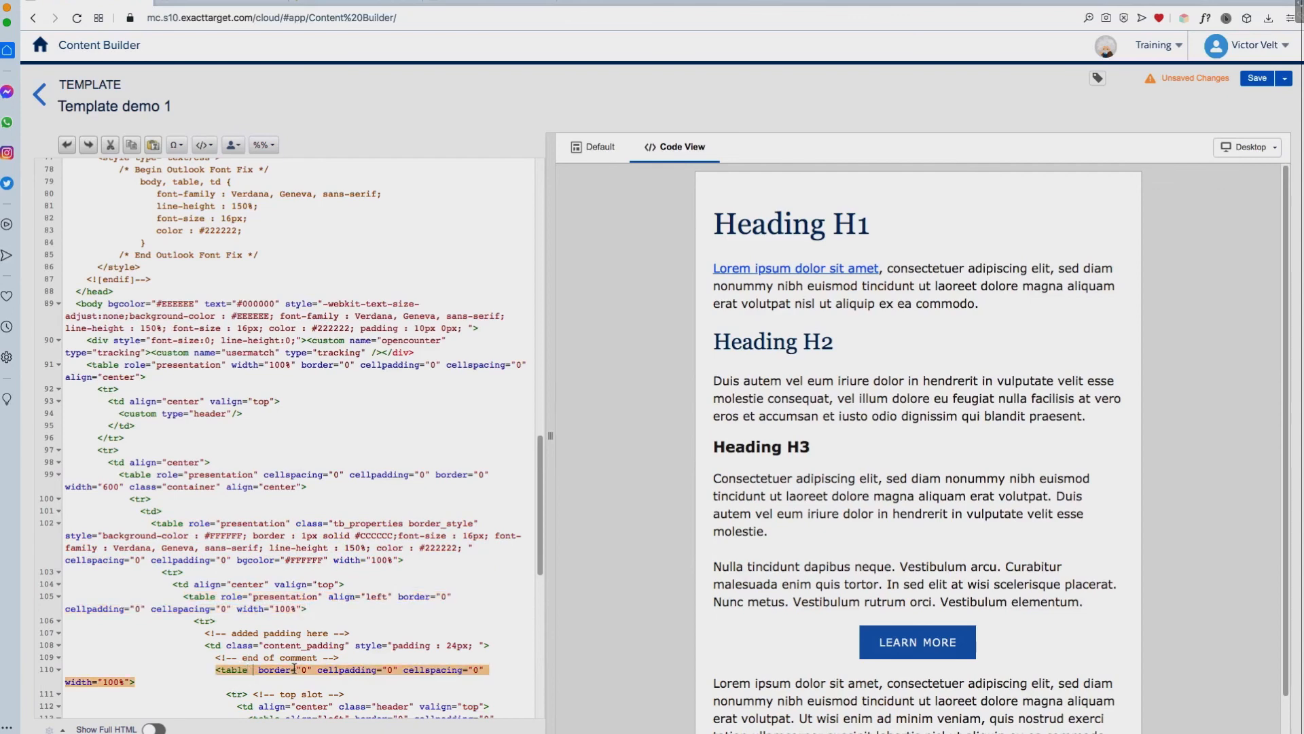
{"action": "type", "text": "role=\"presentation\""}
Step: Add role="presentation" to the left-aligned table in the top slot and to the table nested inside it around the banner slot
{"action": "left_click_drag", "start_coordinate": [531, 542], "coordinate": [536, 713]}
{"action": "left_click", "coordinate": [334, 407]}
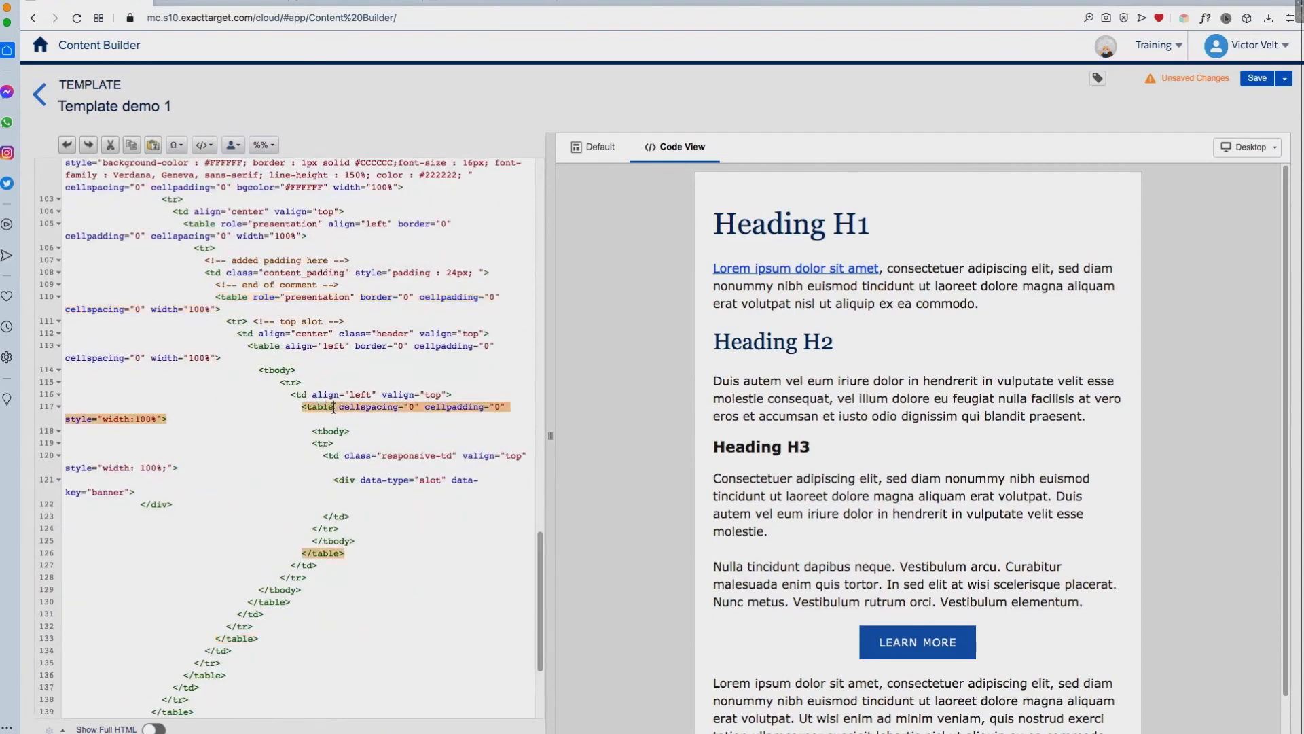
{"action": "left_click", "coordinate": [280, 349]}
{"action": "type", "text": "role=\"presentation\""}
{"action": "left_click", "coordinate": [332, 407]}
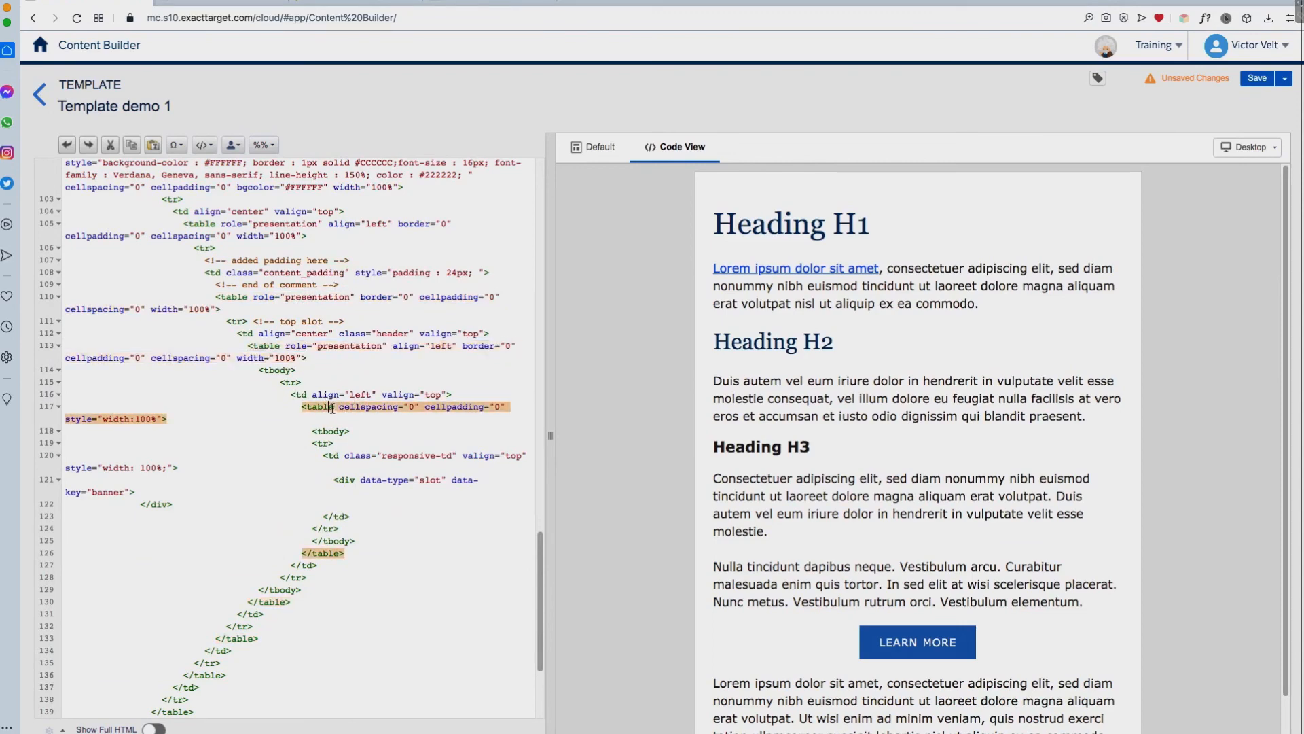
{"action": "type", "text": "role=\"presentation\""}
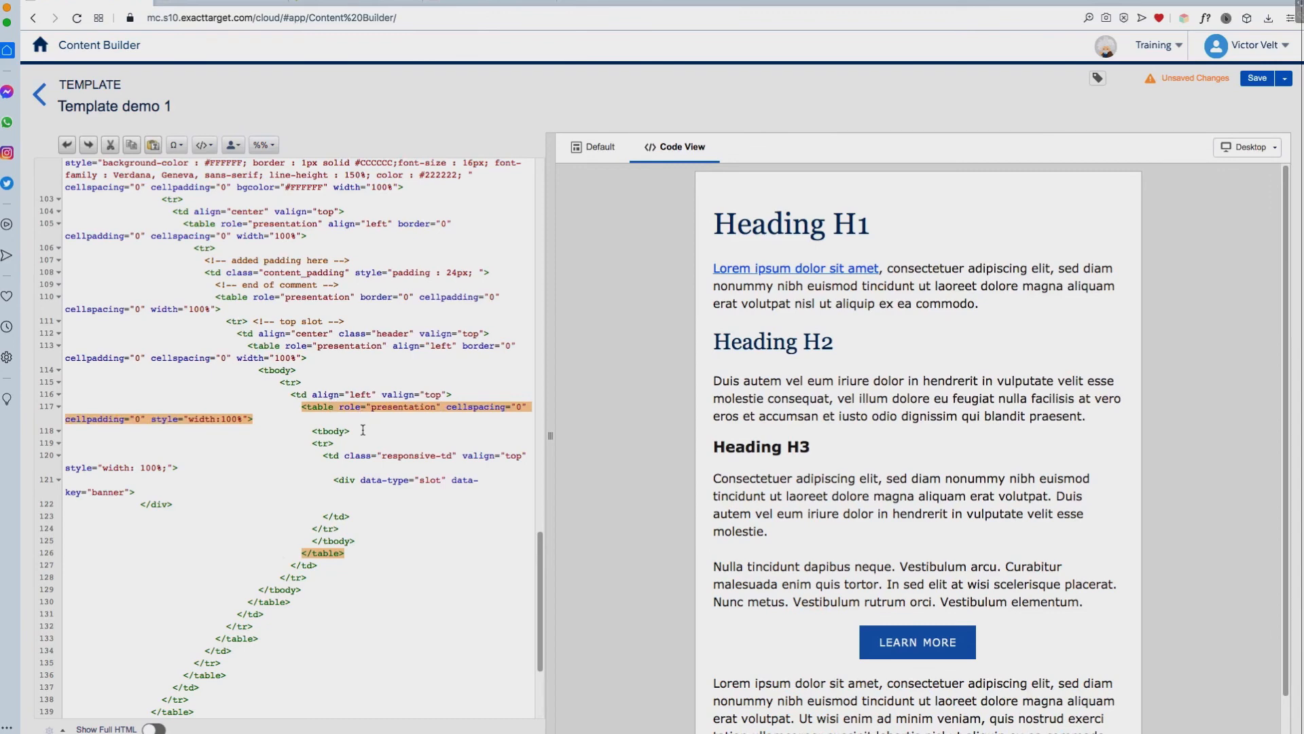
{"action": "left_click", "coordinate": [362, 430]}
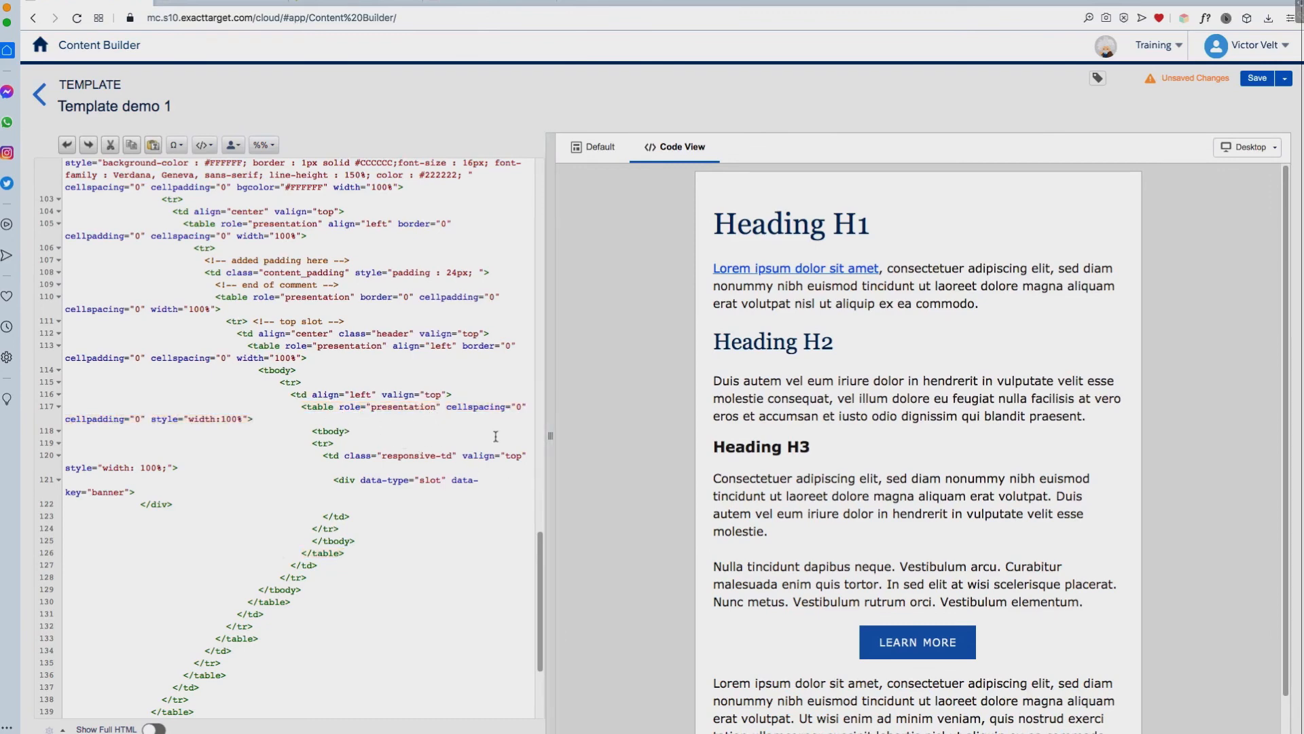
Step: Switch the template back to the default view, save it and return to the content overview
{"action": "left_click", "coordinate": [605, 148]}
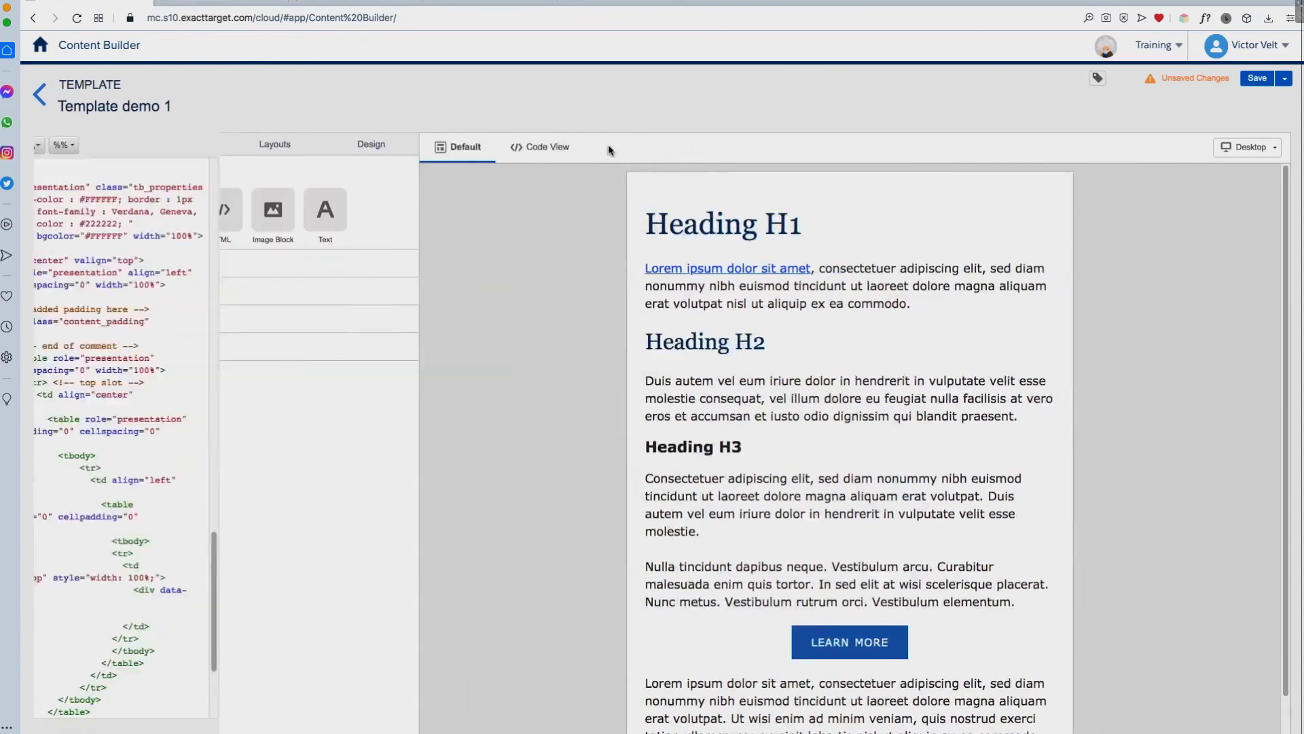
{"action": "left_click", "coordinate": [1258, 80]}
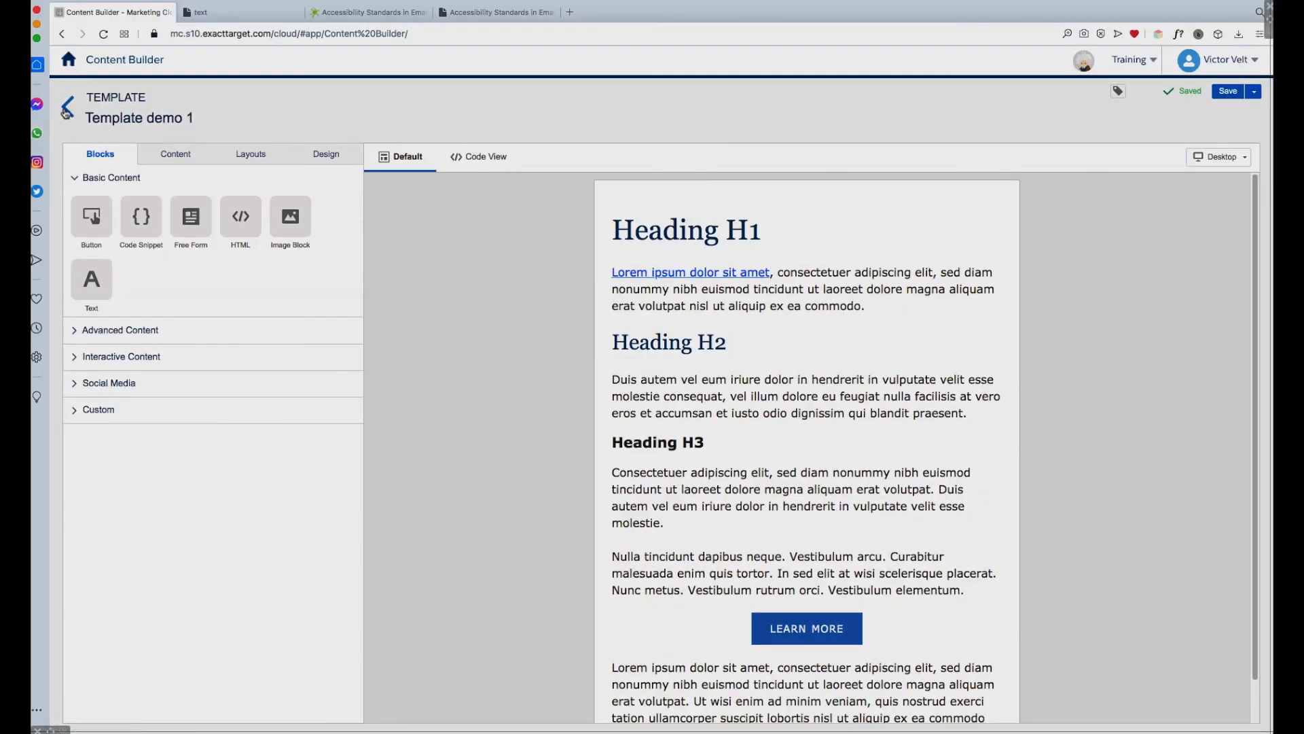
{"action": "left_click", "coordinate": [68, 109]}
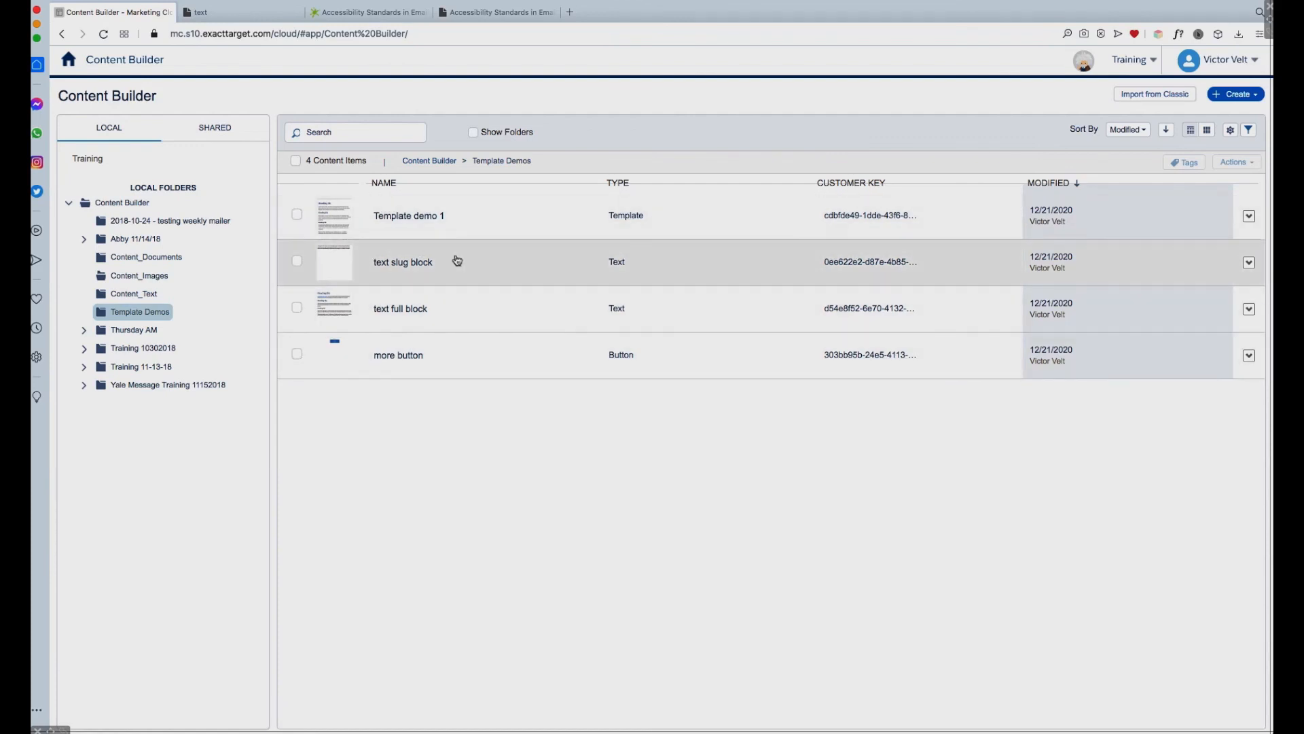
Step: Create a subfolder named "blocks" in the Template Demos folder and expand the parent folder to show it
{"action": "left_click", "coordinate": [153, 314]}
{"action": "right_click", "coordinate": [152, 314]}
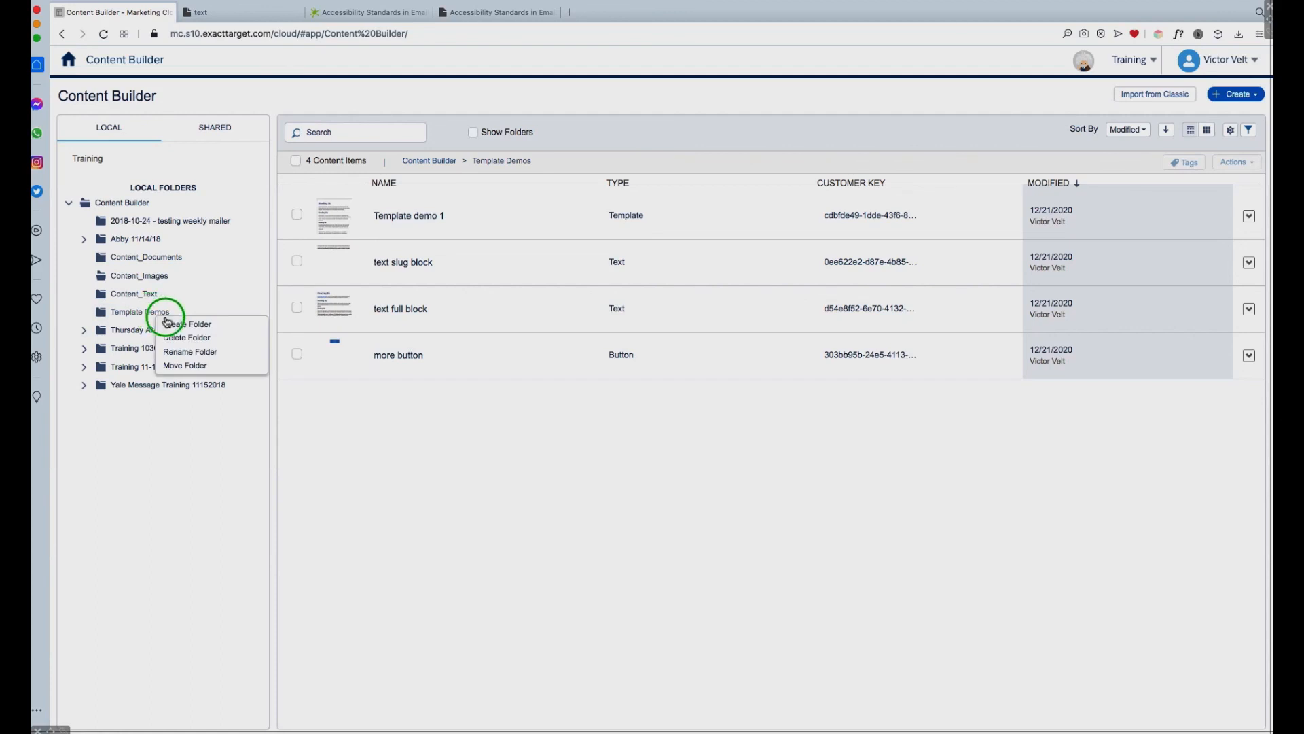
{"action": "left_click", "coordinate": [184, 325]}
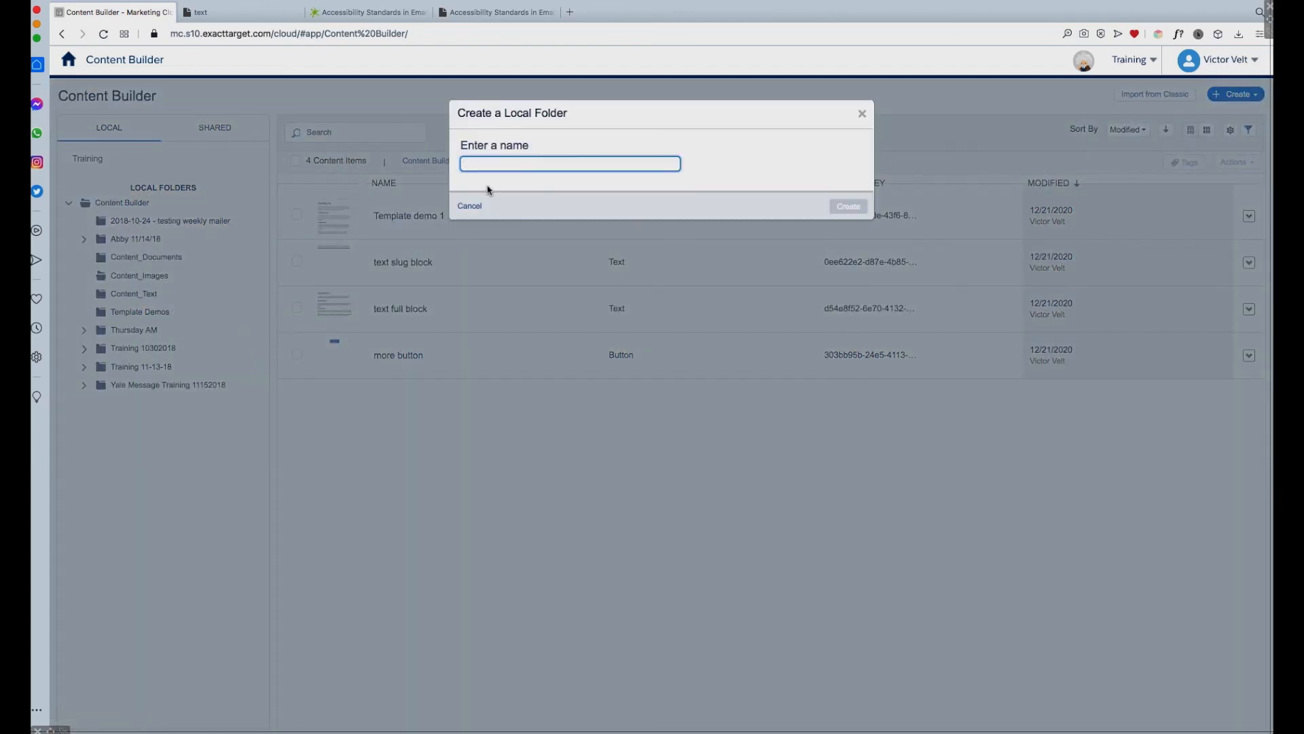
{"action": "left_click", "coordinate": [494, 164]}
{"action": "type", "text": "blocks"}
{"action": "left_click", "coordinate": [848, 207]}
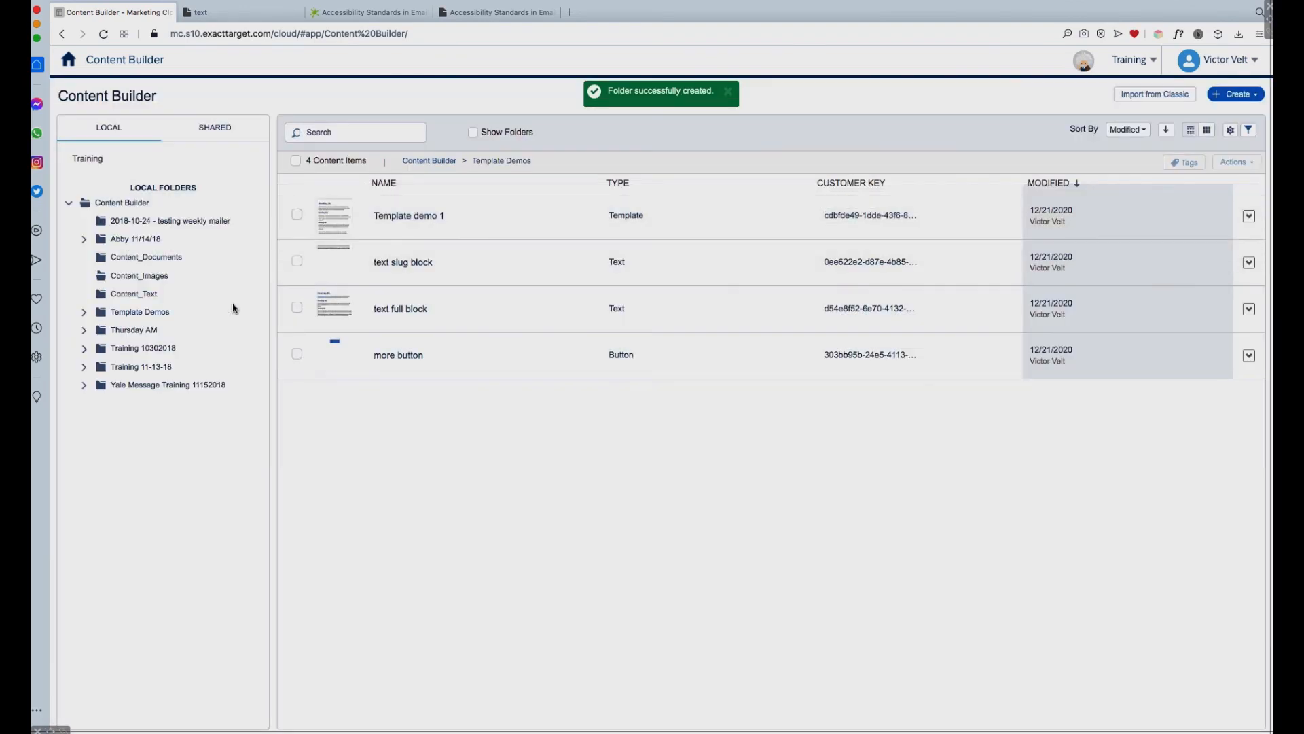
{"action": "left_click", "coordinate": [84, 313]}
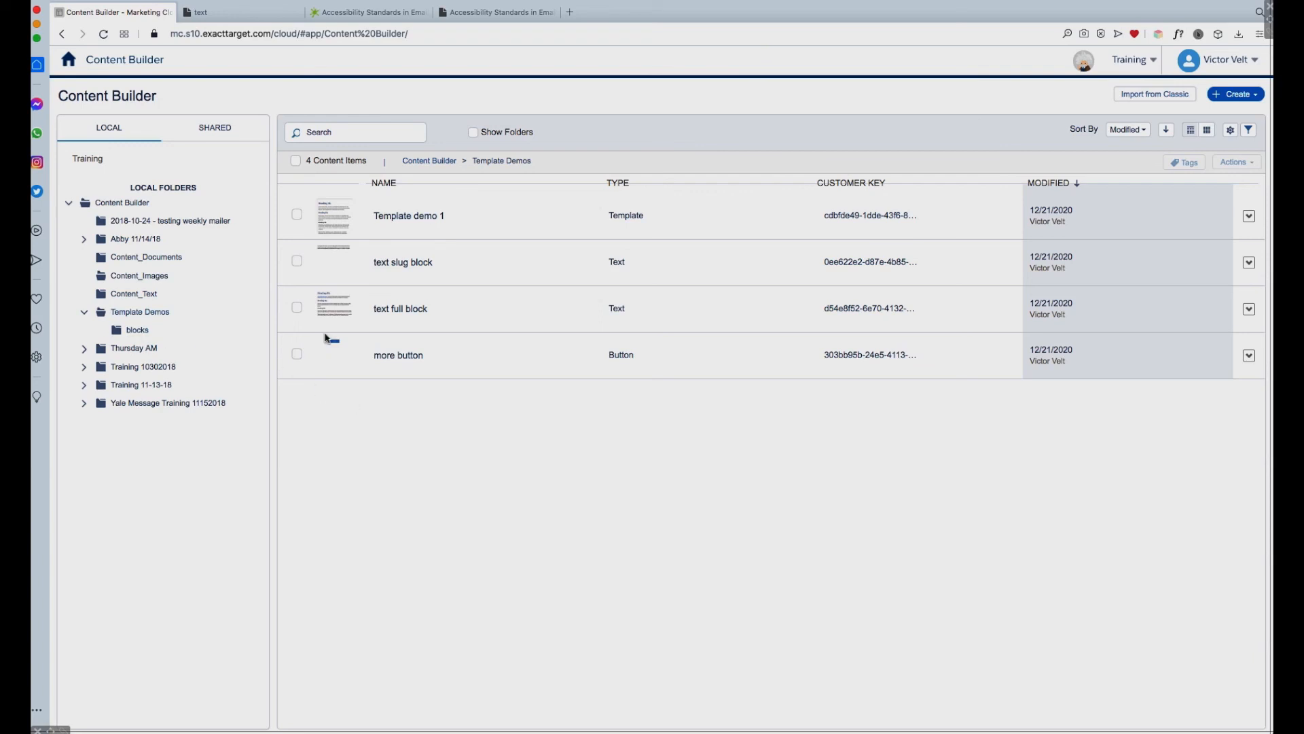
Step: Move the text slug block, text full block and more button into the blocks subfolder of Template Demos and open that subfolder
{"action": "left_click", "coordinate": [297, 261]}
{"action": "left_click", "coordinate": [297, 308]}
{"action": "left_click", "coordinate": [296, 354]}
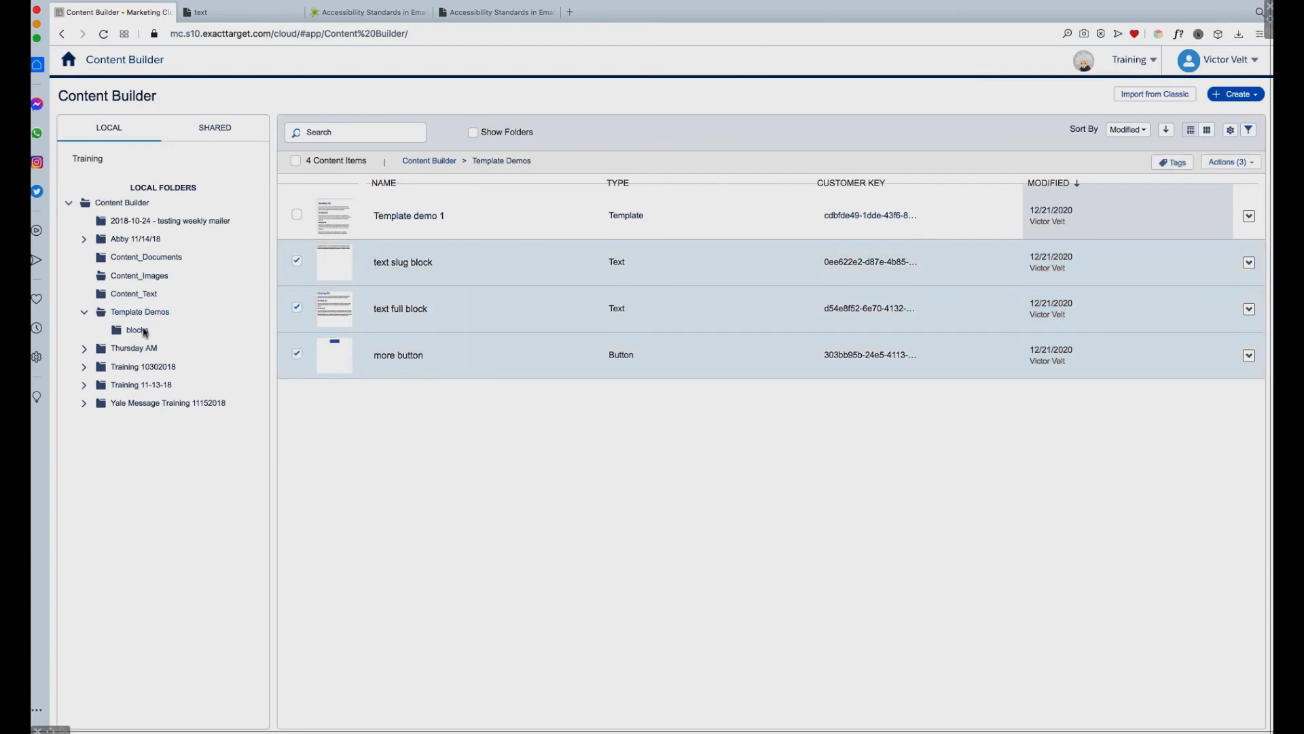
{"action": "left_click", "coordinate": [1255, 165]}
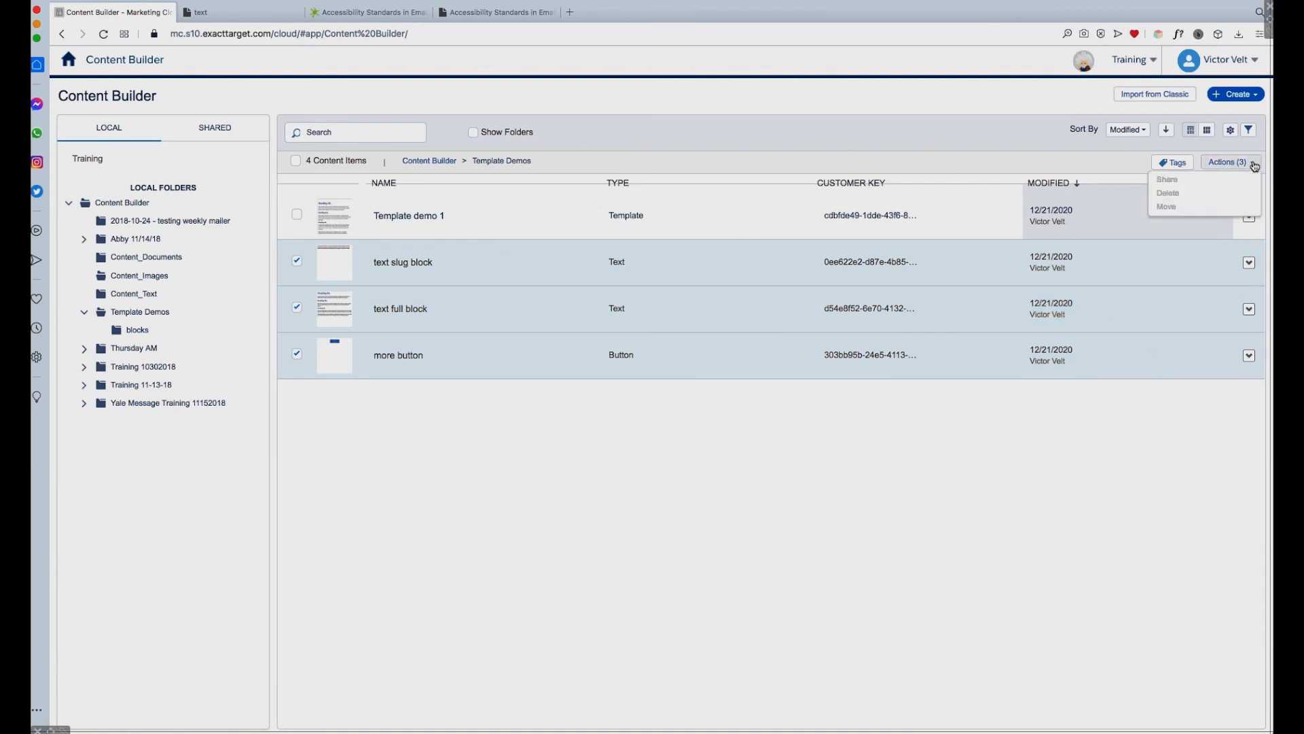
{"action": "left_click", "coordinate": [1169, 206]}
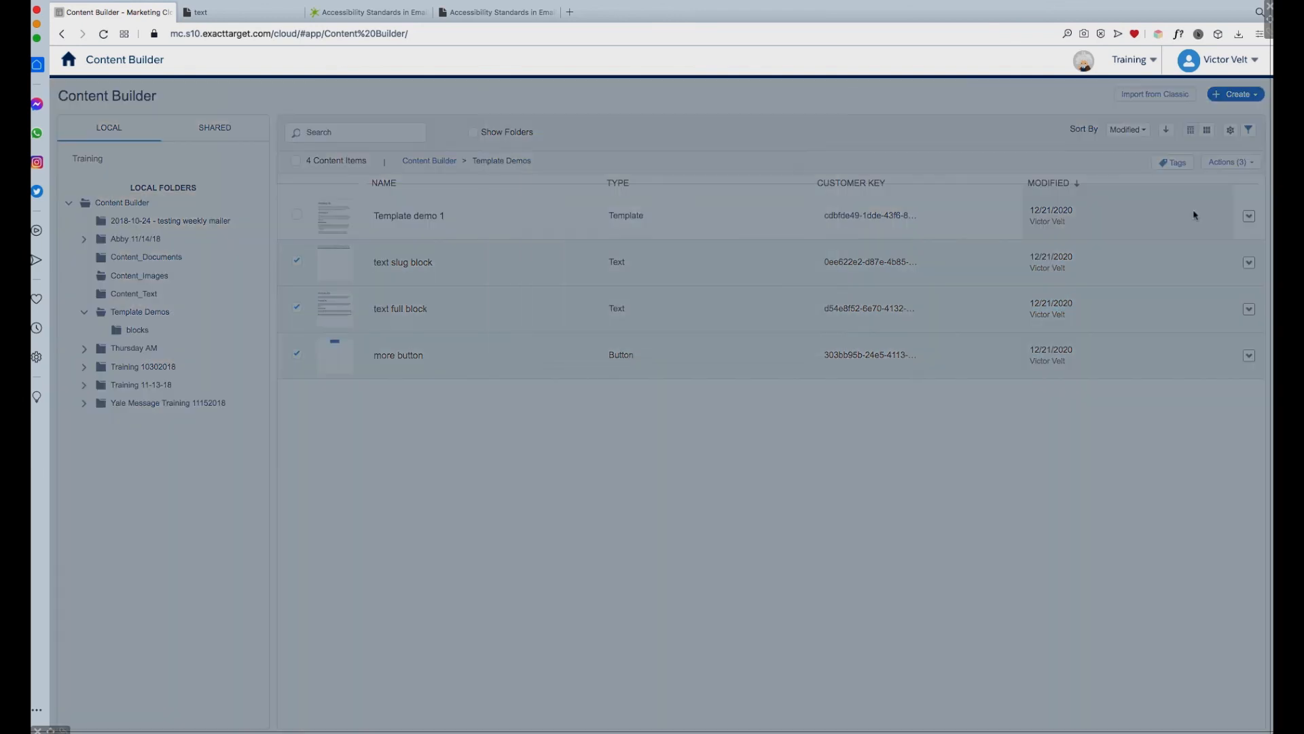
{"action": "left_click", "coordinate": [512, 281]}
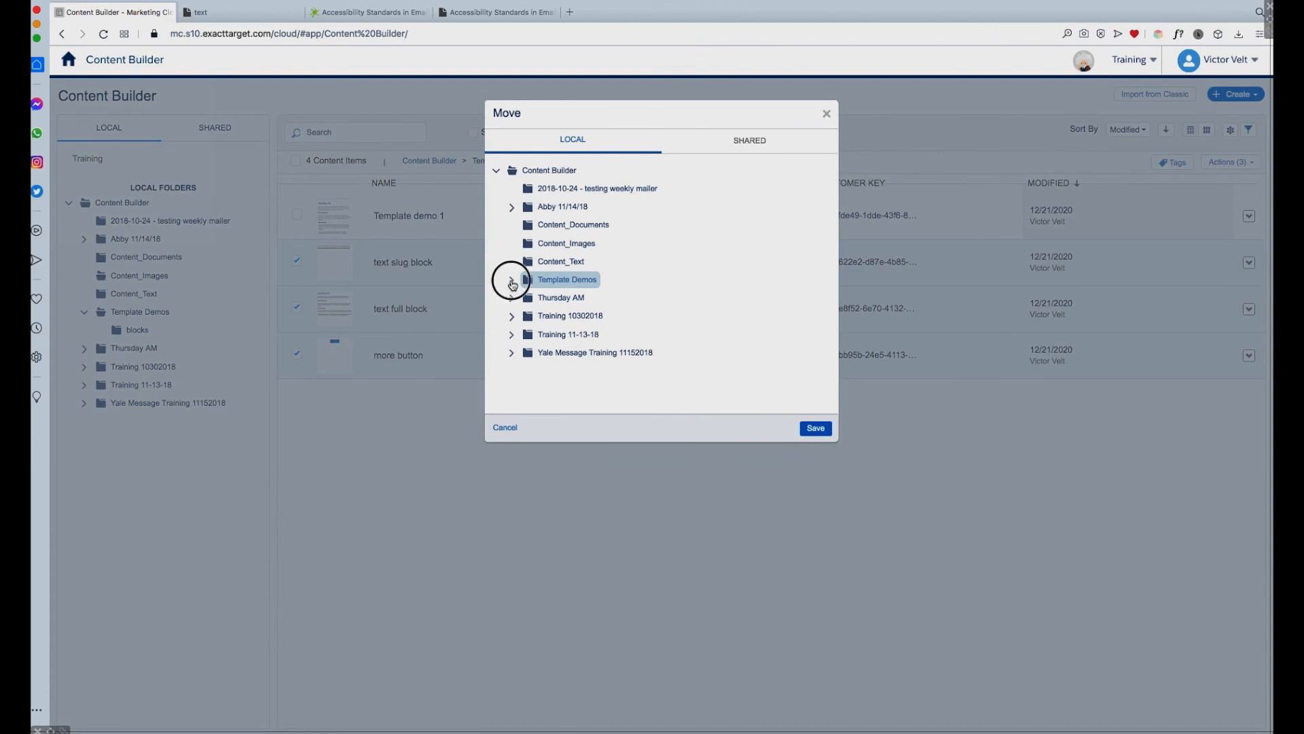
{"action": "left_click", "coordinate": [564, 299]}
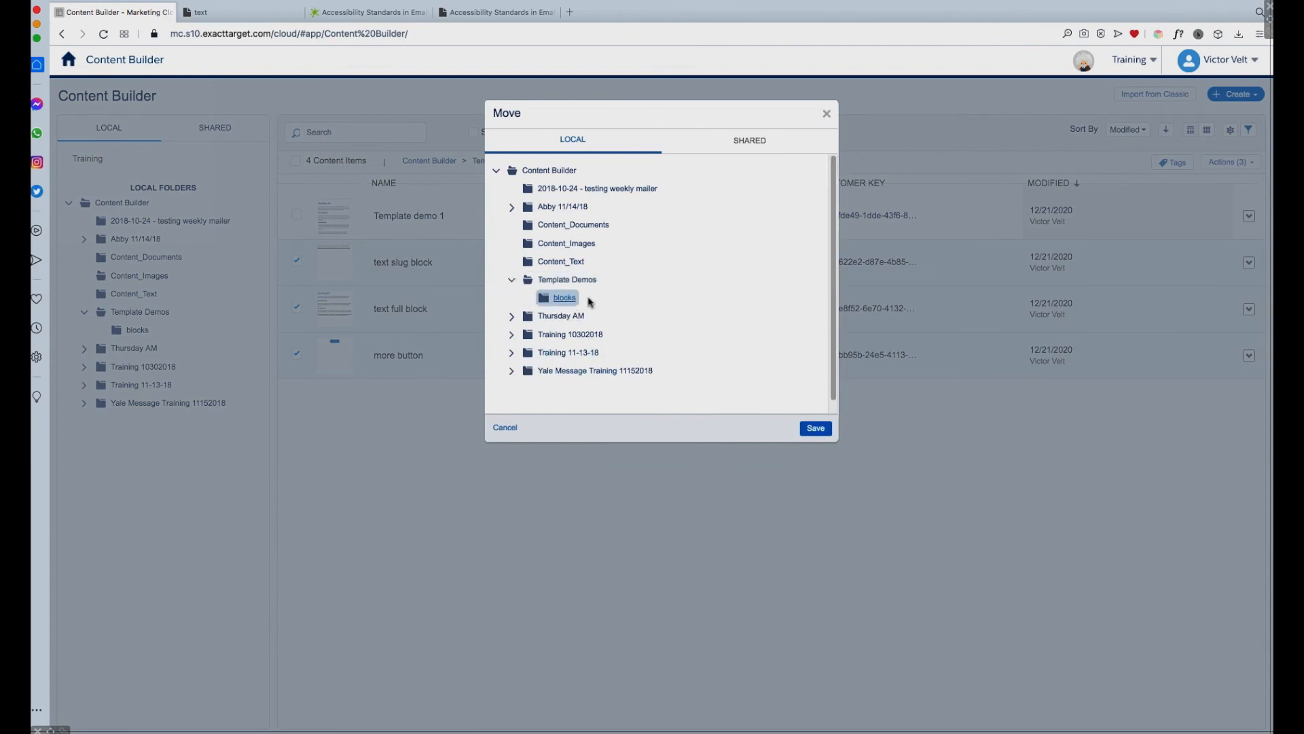
{"action": "left_click", "coordinate": [815, 429]}
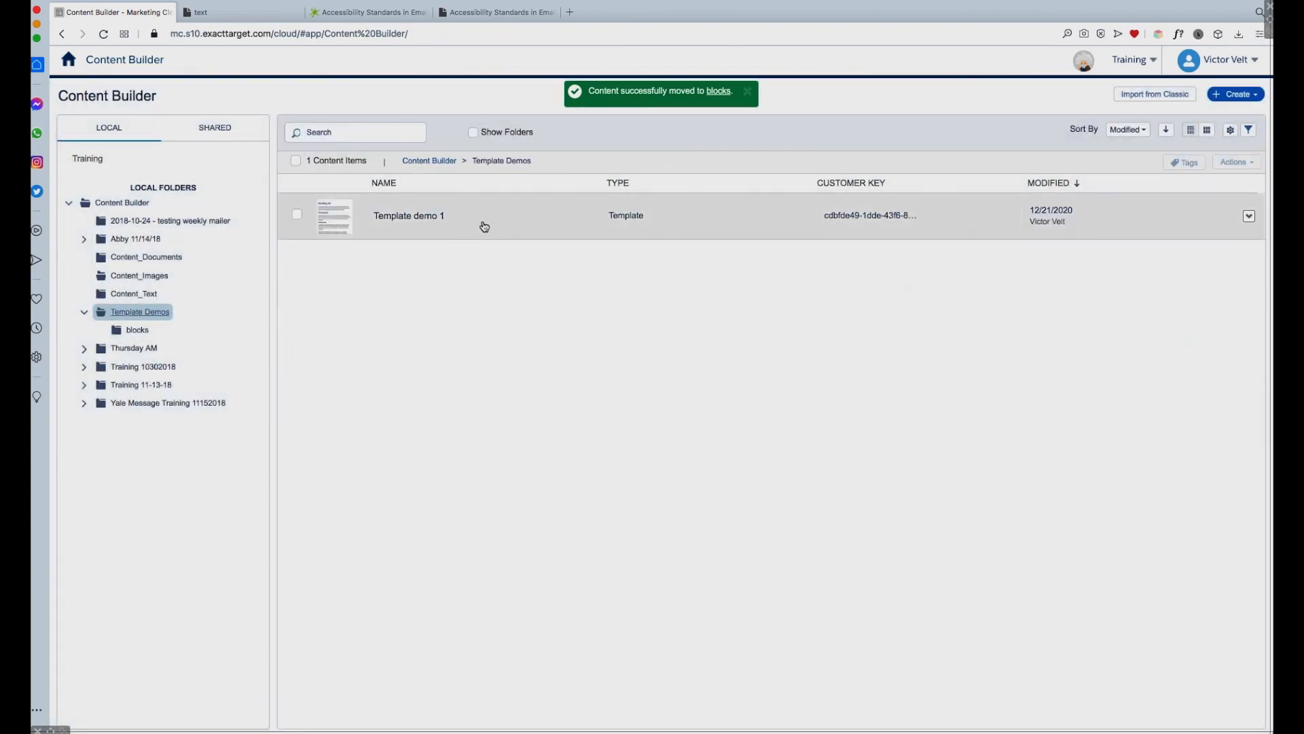
{"action": "left_click", "coordinate": [151, 333]}
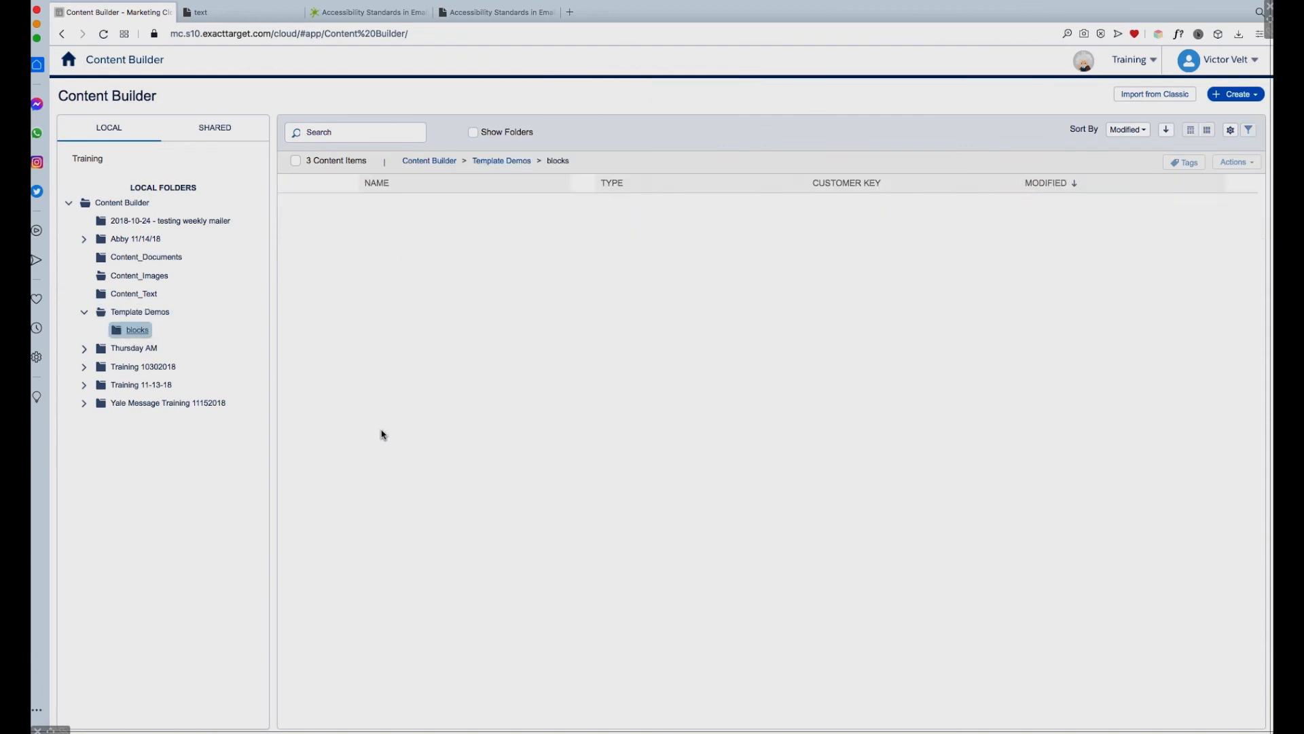